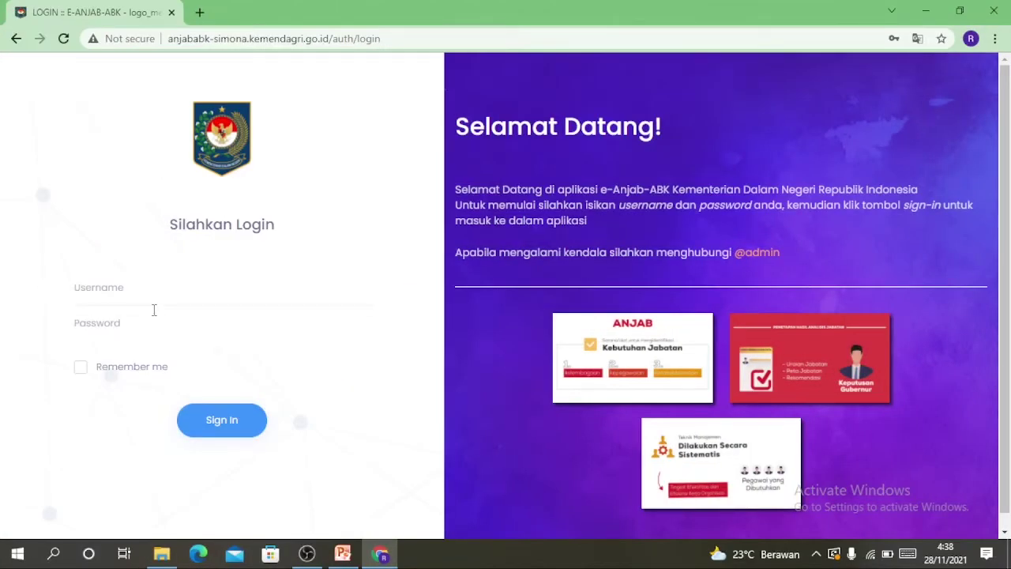
Sign in to the Kecamatan Gedung Meneng account with its username and password
text(GEDUNG_MENENG)
click(145, 329)
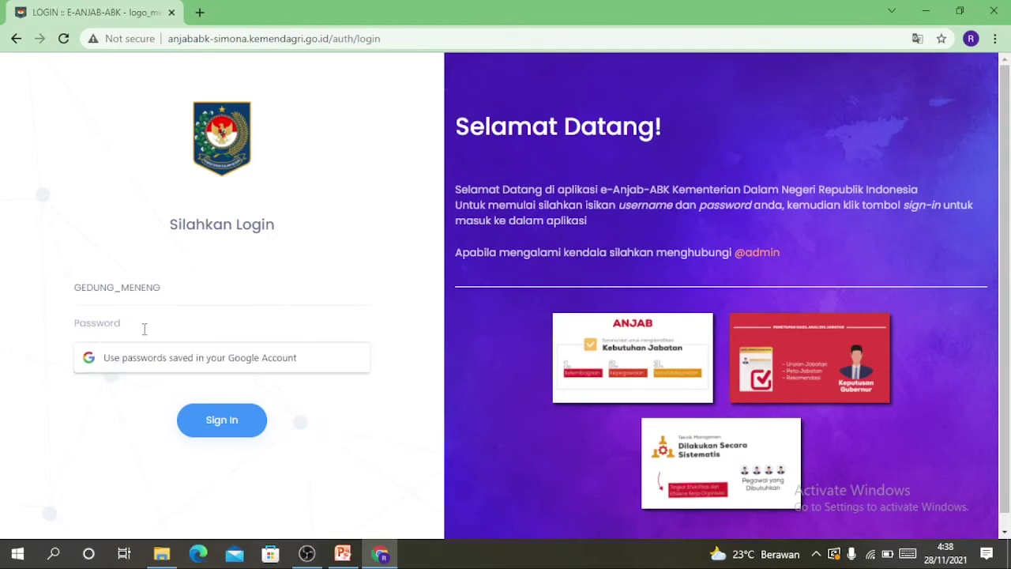
text(•)
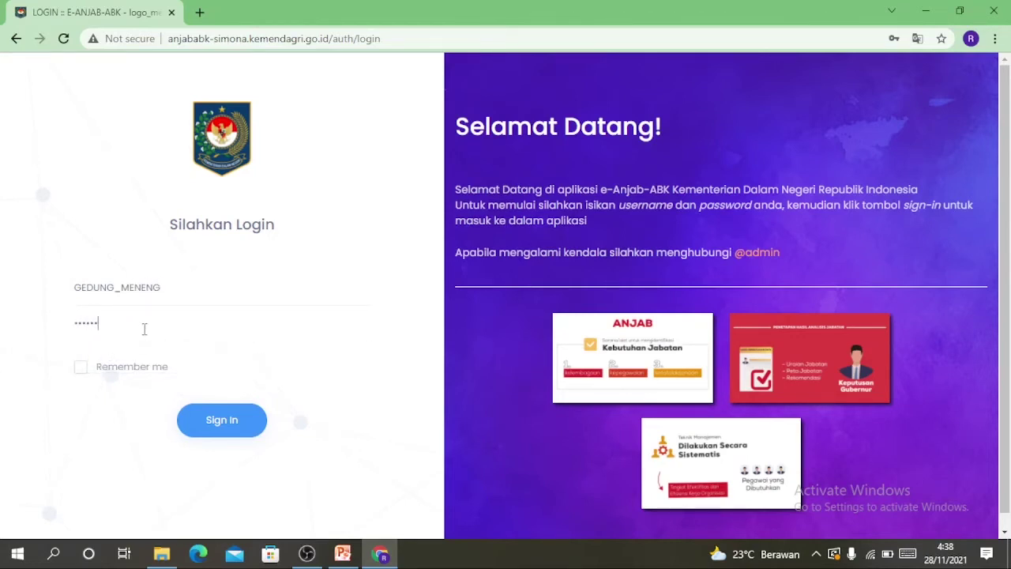
click(232, 431)
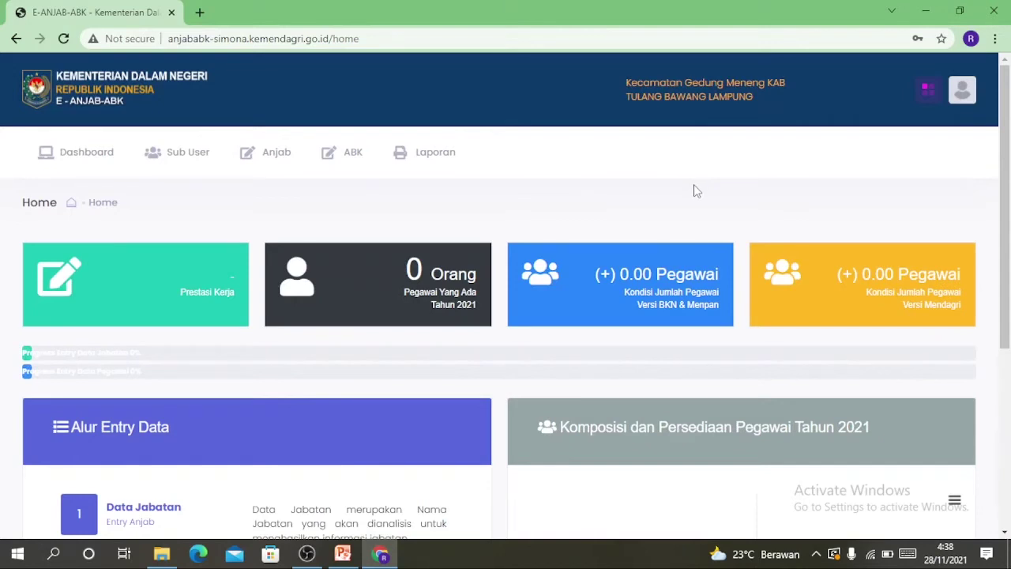
Scroll through the dashboard, then expand the Anjab menu to show its four entry pages
scroll(693, 190, down, 1)
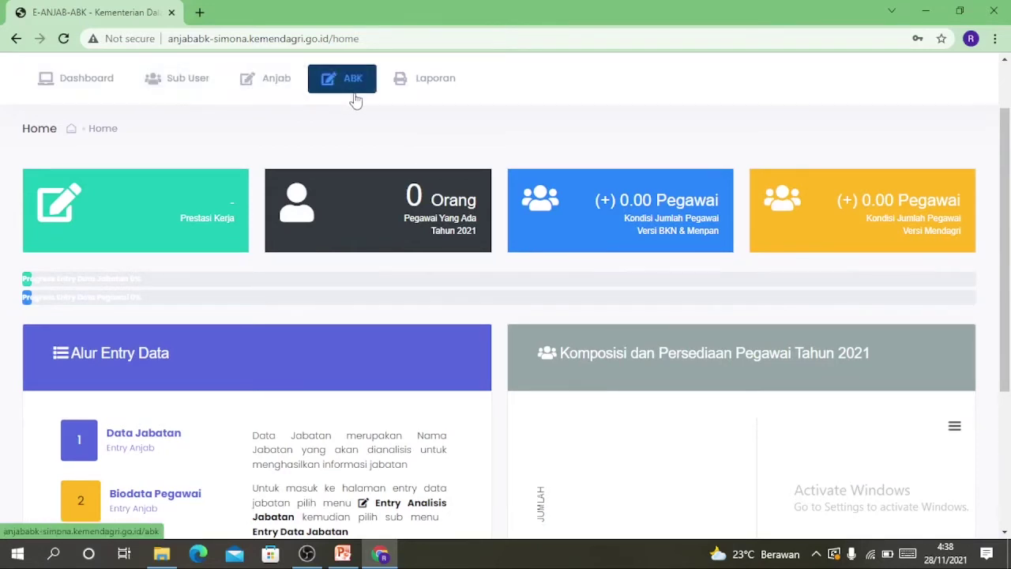
scroll(302, 341, down, 3)
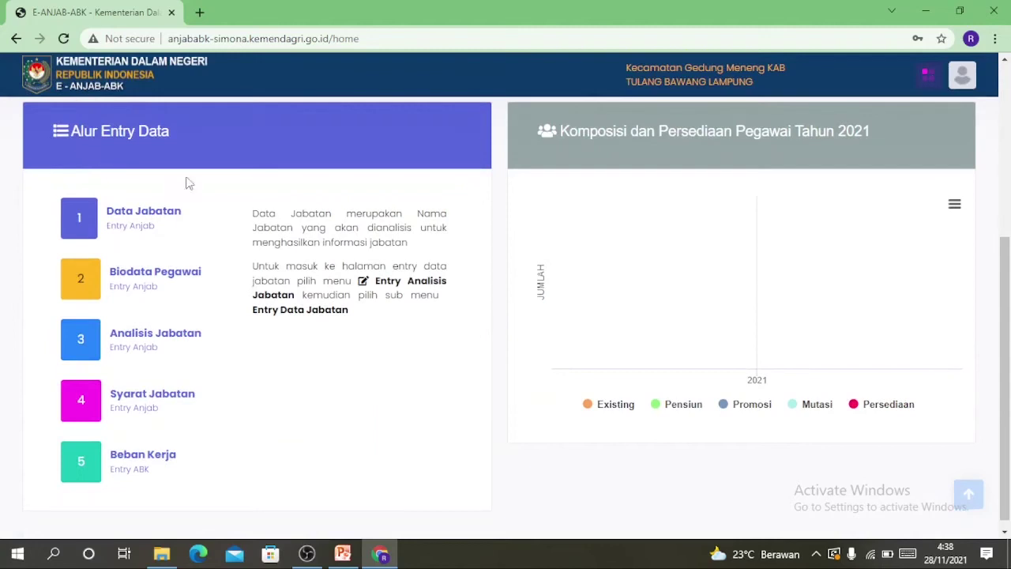
scroll(195, 287, up, 3)
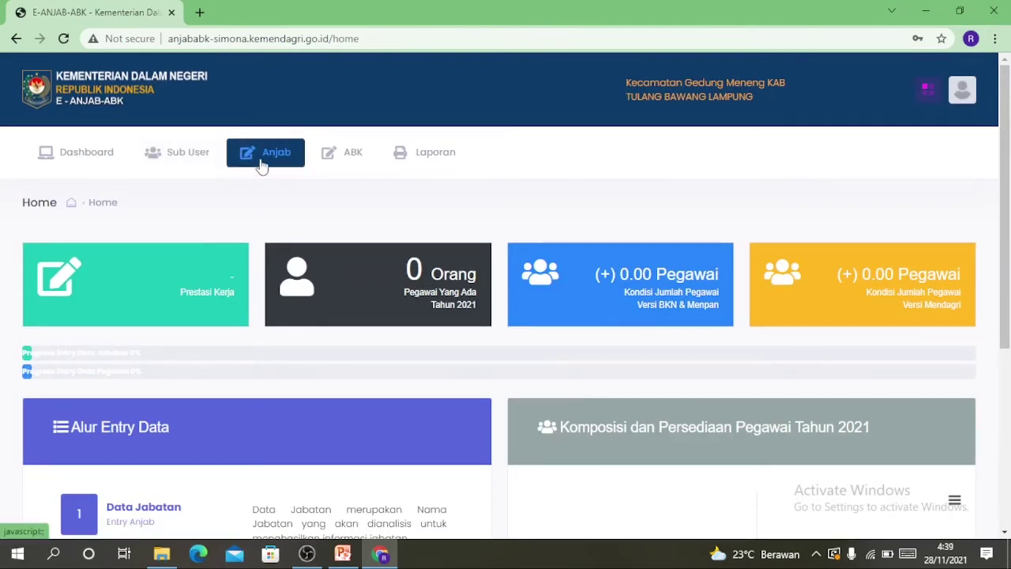
click(262, 164)
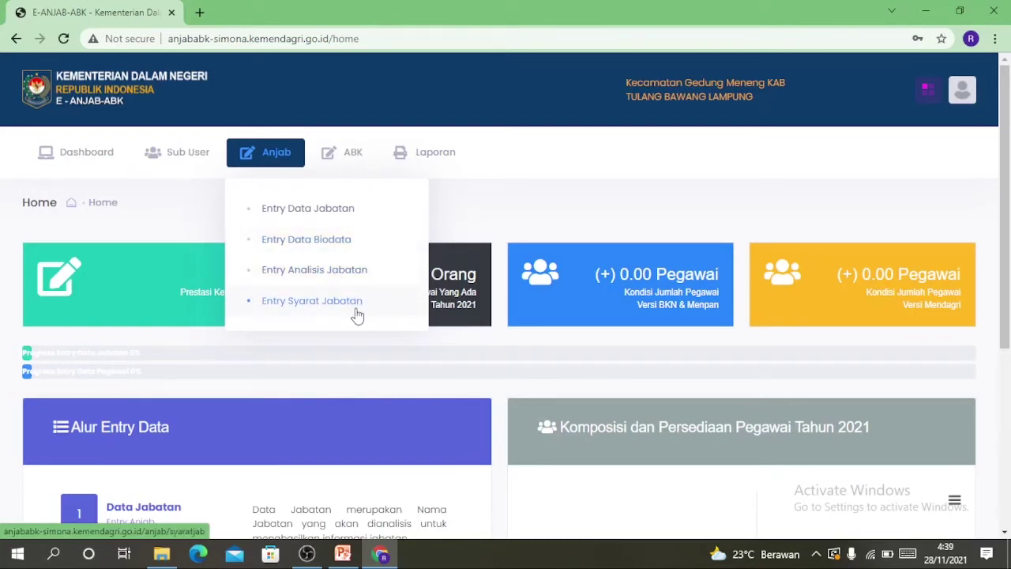
Go to Entry Data Jabatan and start a new position under Kecamatan Gedung Meneng
click(293, 209)
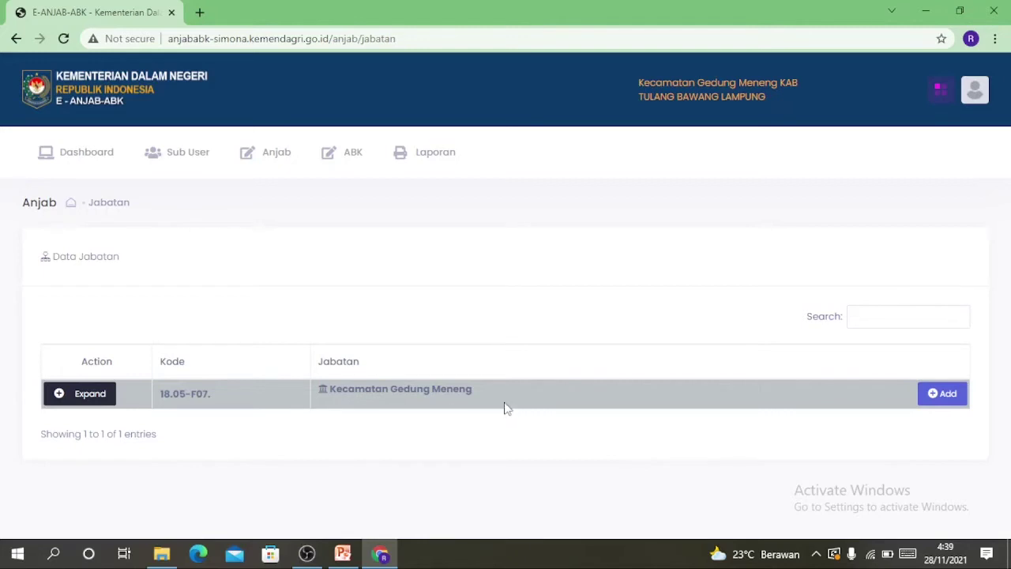
click(936, 396)
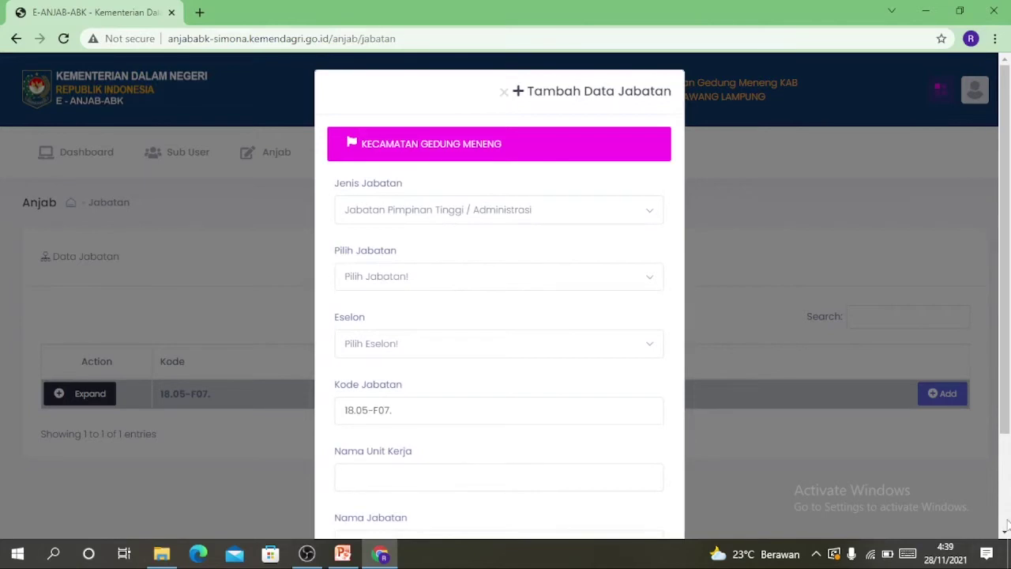
Save Camat Gedung Meneng at Eselon IIIA (code 18.05-F07.1.) and expand the tree
click(1005, 532)
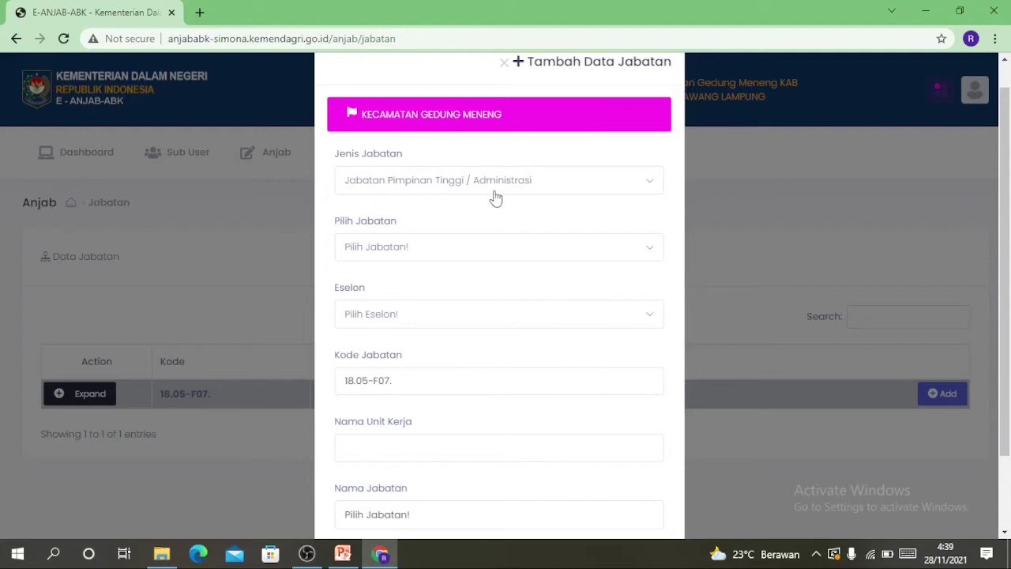
click(380, 249)
click(384, 340)
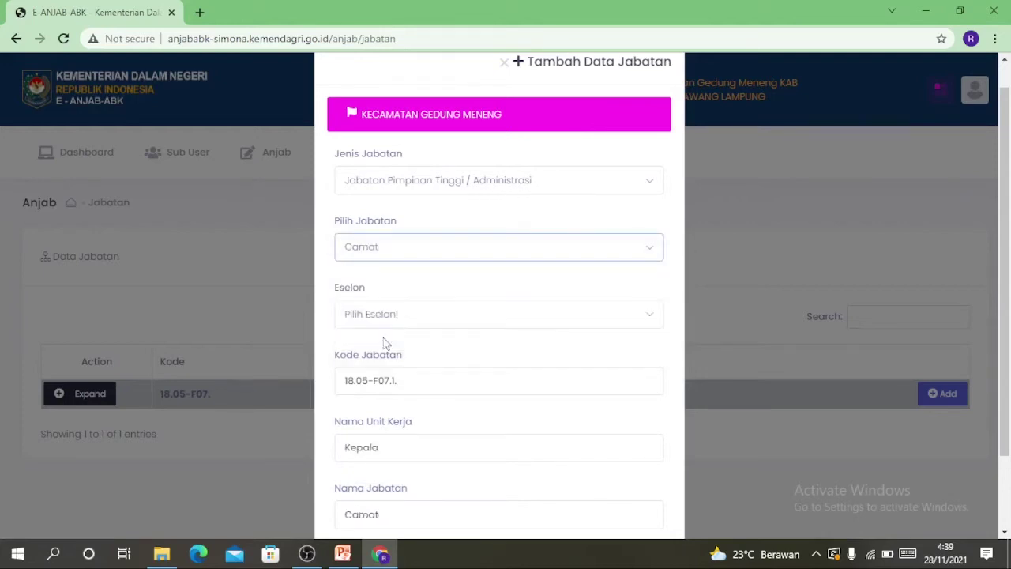
click(379, 315)
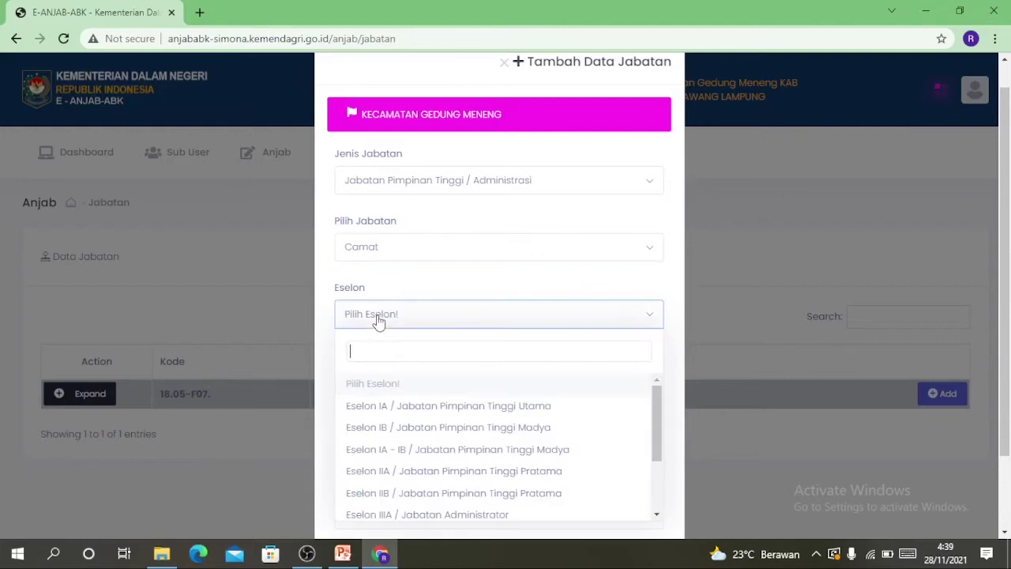
click(456, 513)
scroll(879, 391, down, 2)
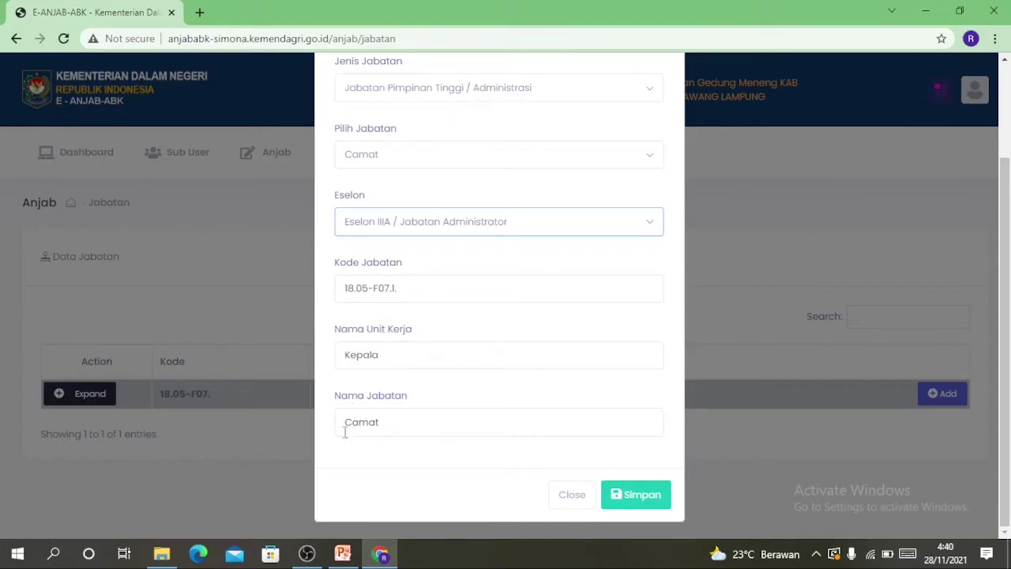
click(388, 426)
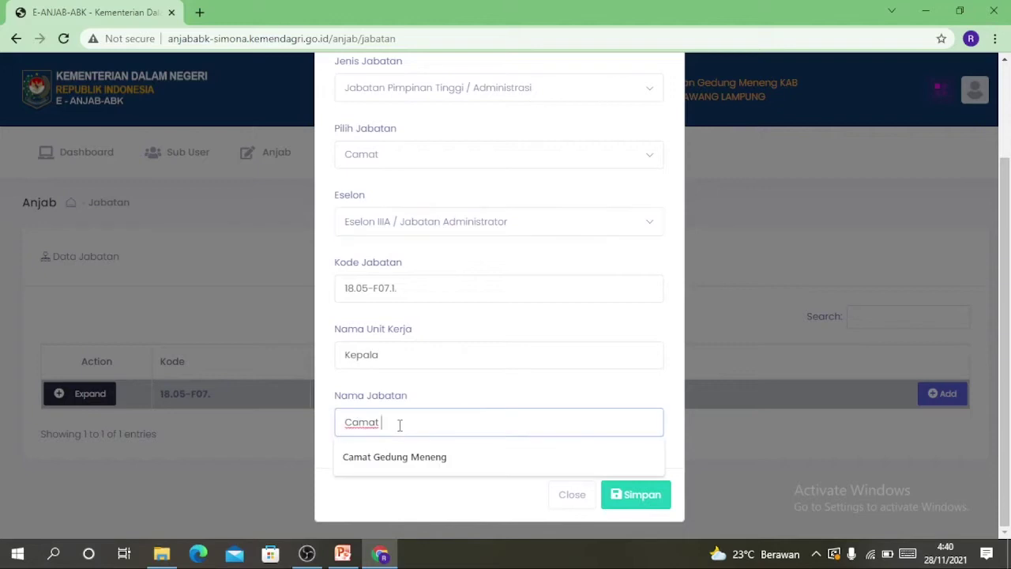
click(402, 458)
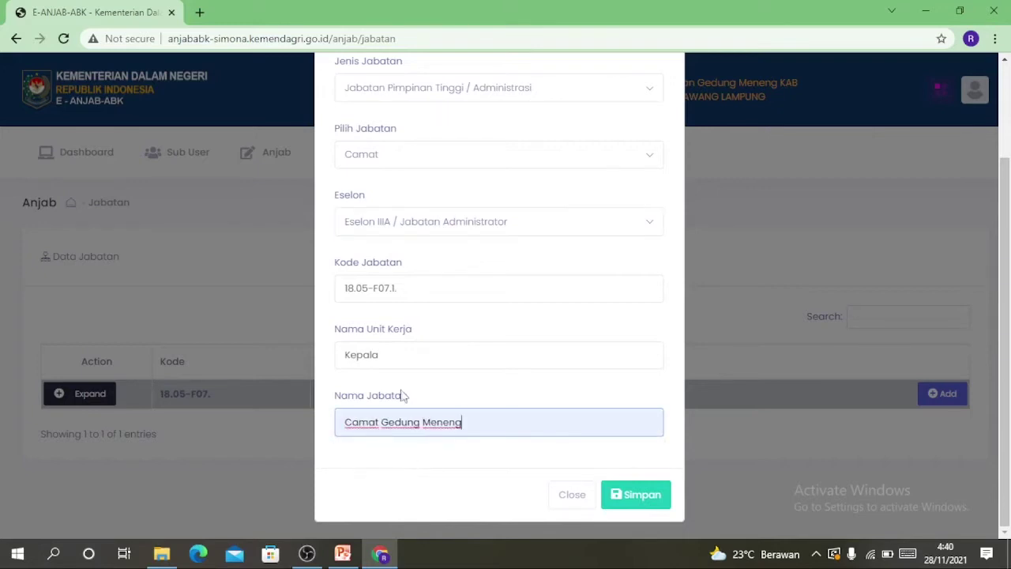
click(647, 498)
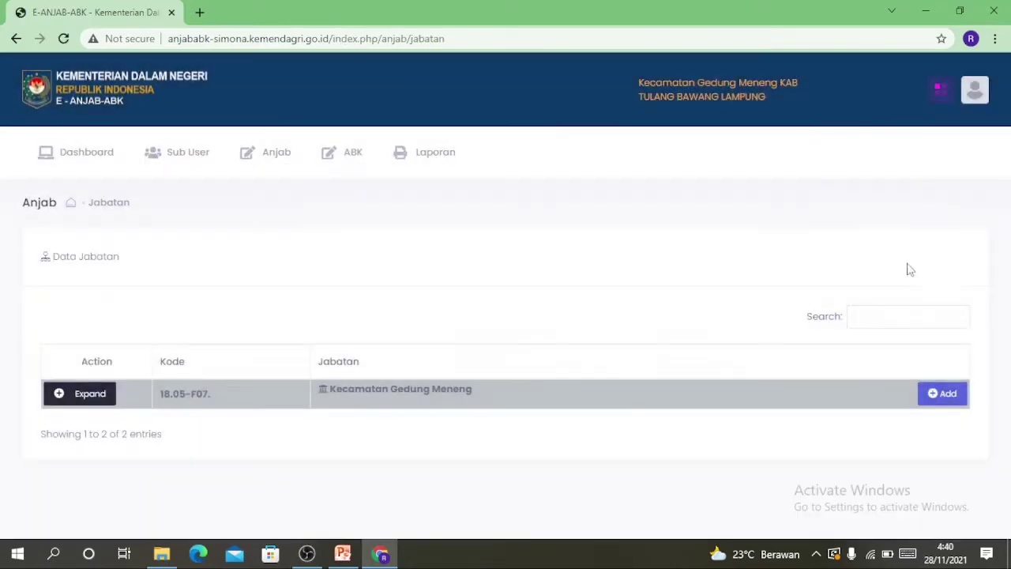
click(64, 393)
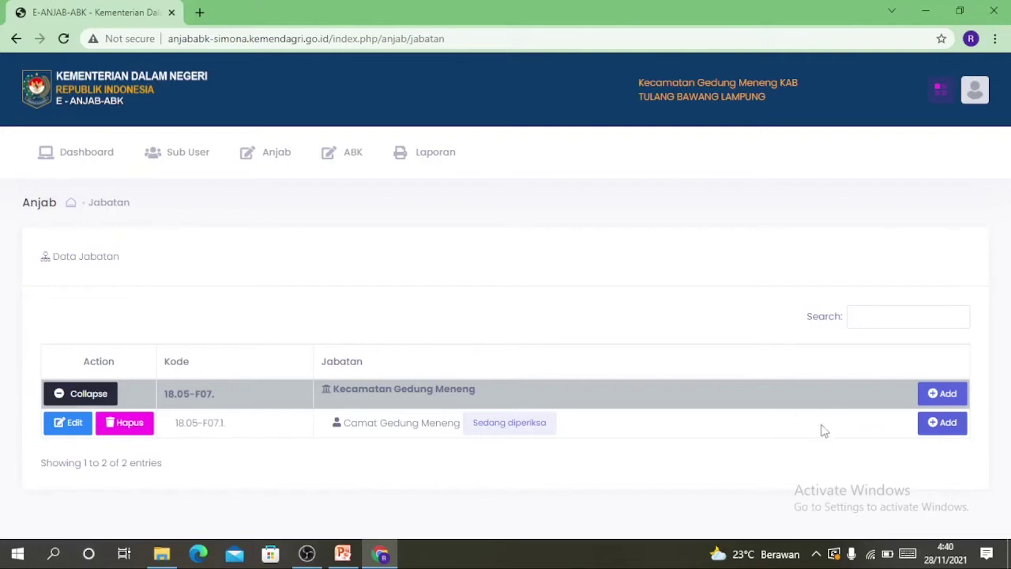
Start a child position under Camat as Sekretaris Camat at Eselon IIIB
click(951, 431)
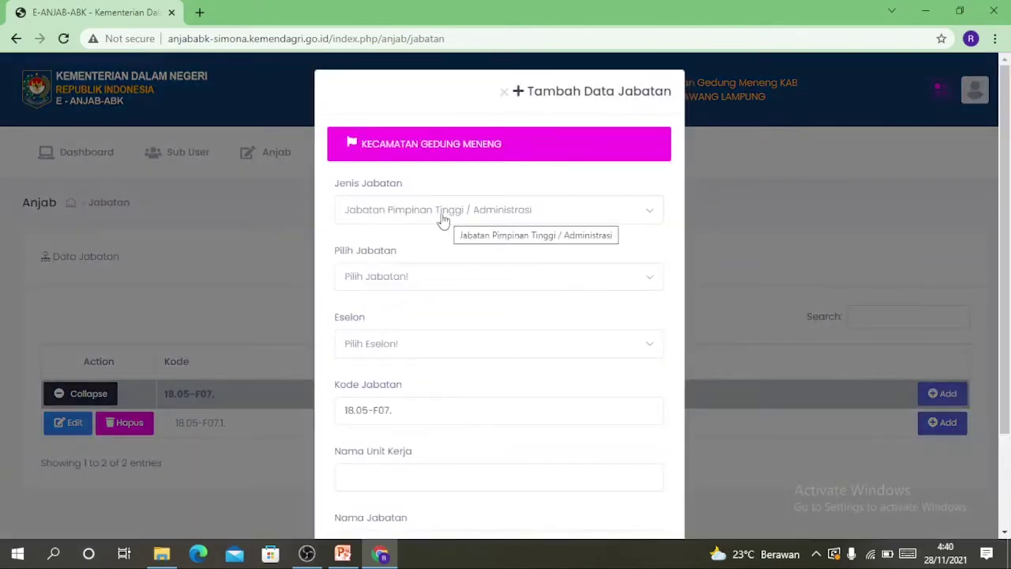
click(423, 283)
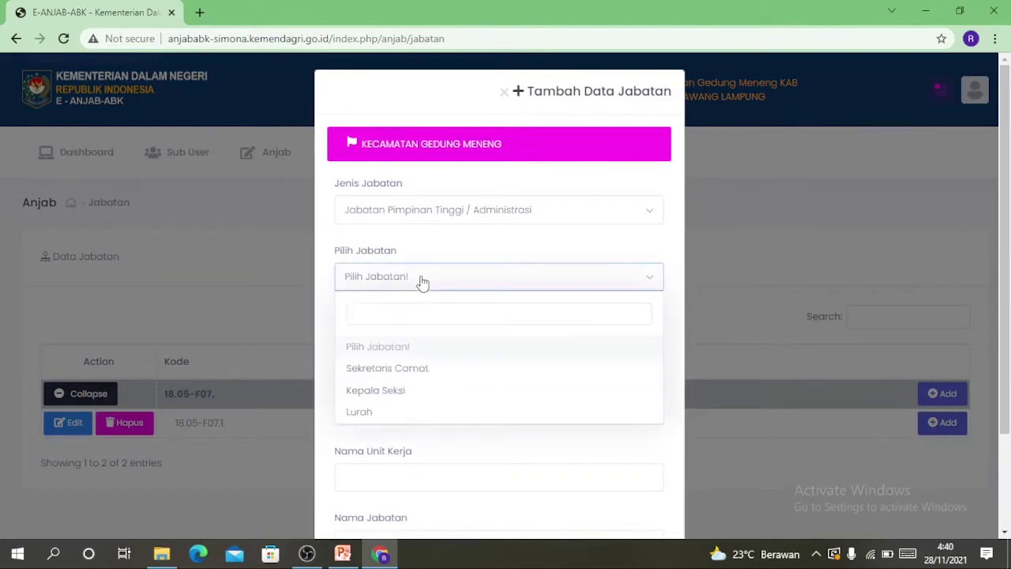
click(413, 372)
click(362, 354)
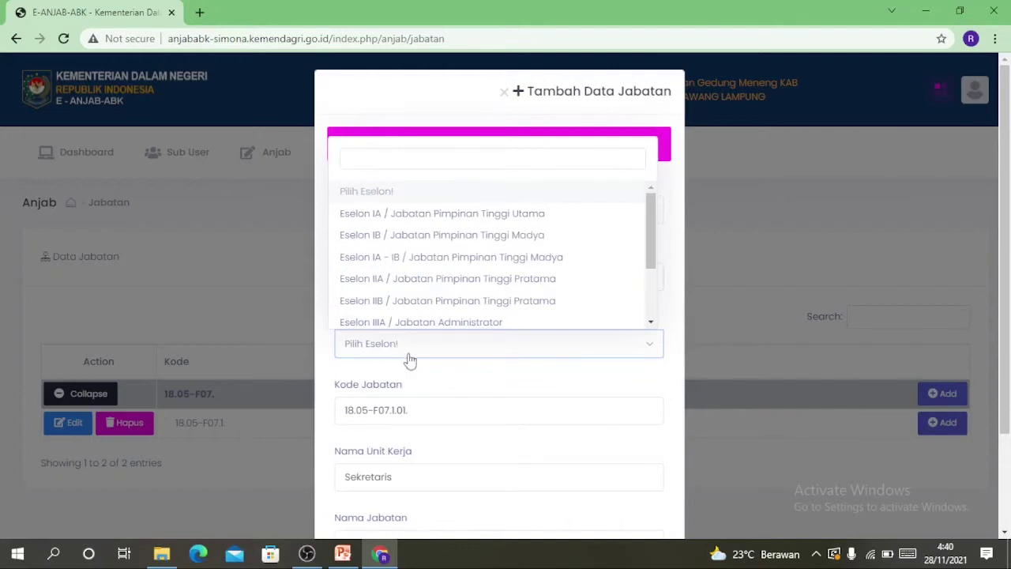
click(650, 322)
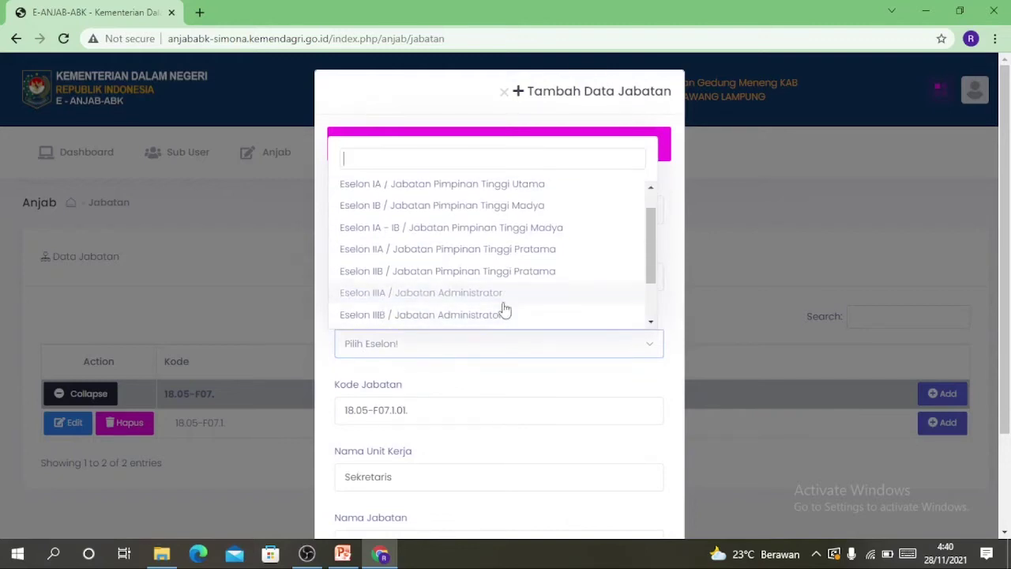
click(467, 319)
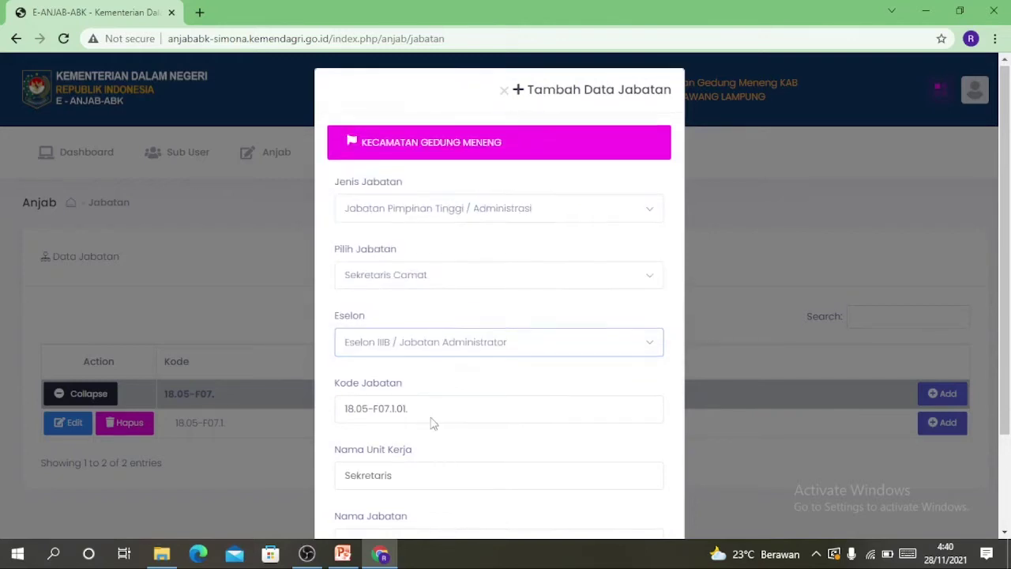
scroll(430, 418, down, 3)
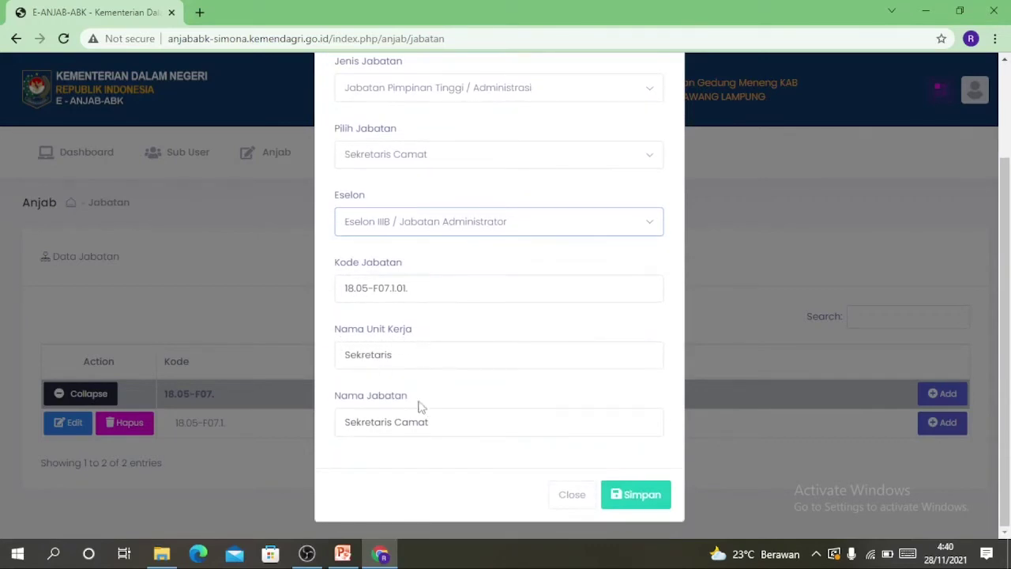
Rename the position to Sekretaris Kecamatan, save it, and expand the tree
click(404, 424)
key(BackSpace)
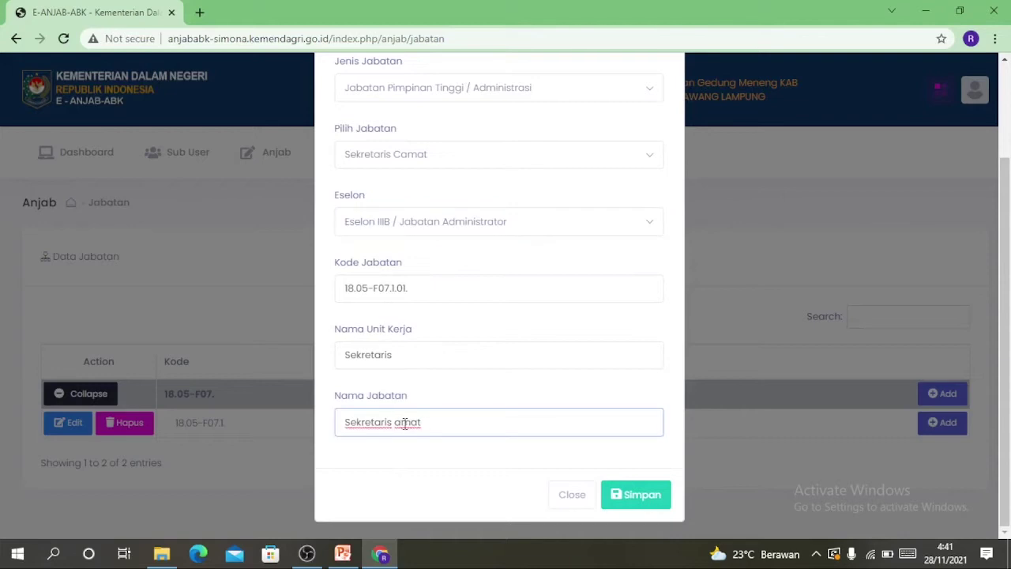
text(Kec)
key(BackSpace)
key(BackSpace)
text(ec)
key(End)
text(an)
click(636, 496)
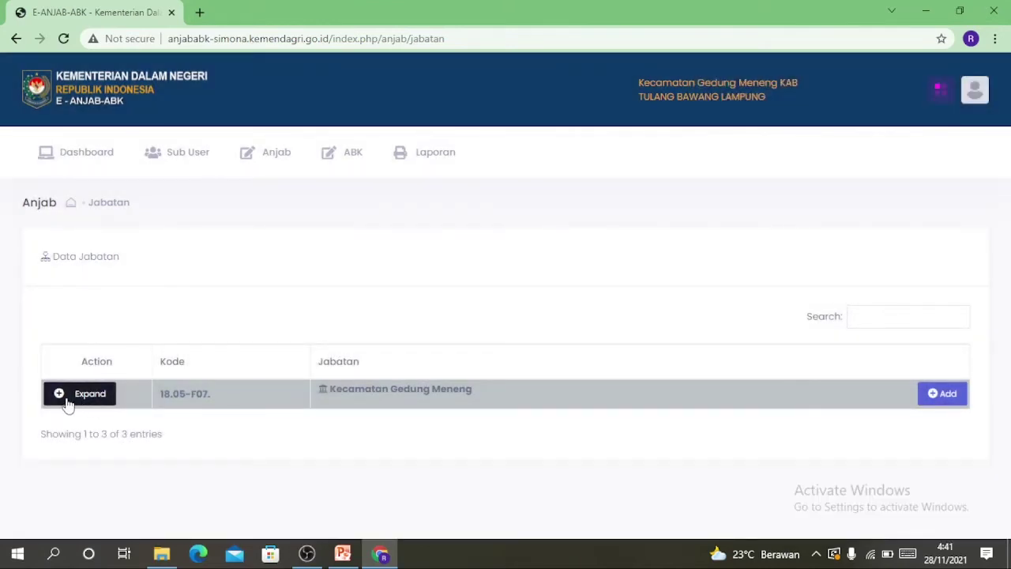
click(68, 395)
scroll(371, 424, down, 1)
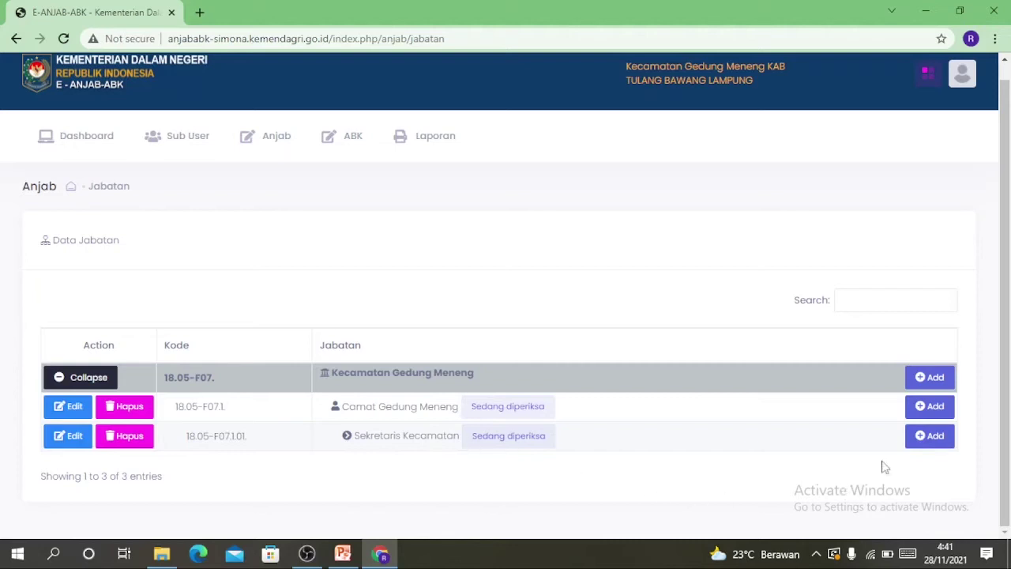
Start a child under Sekretaris Kecamatan as Kepala Sub Bagian at Eselon IVB
click(932, 444)
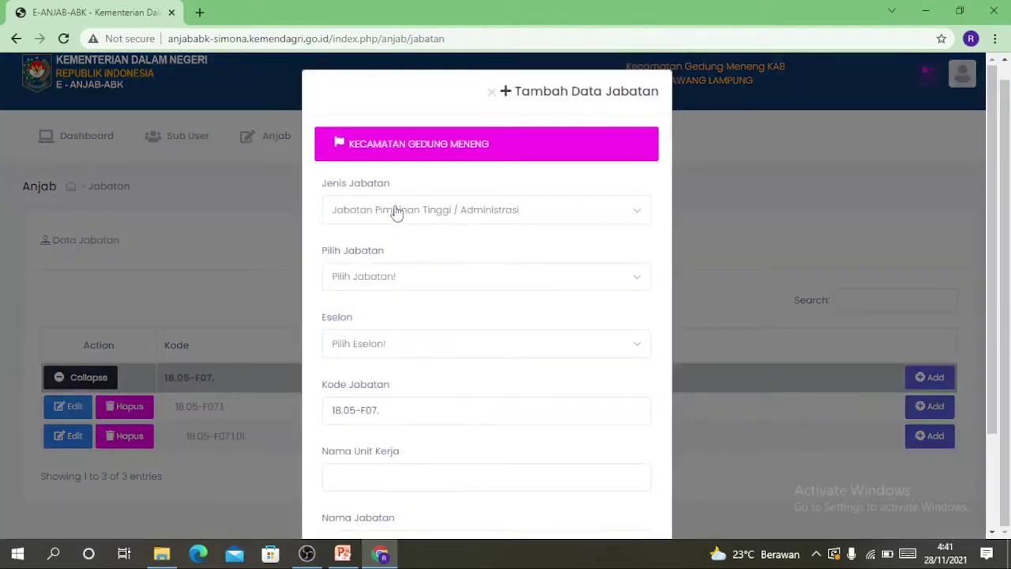
click(365, 278)
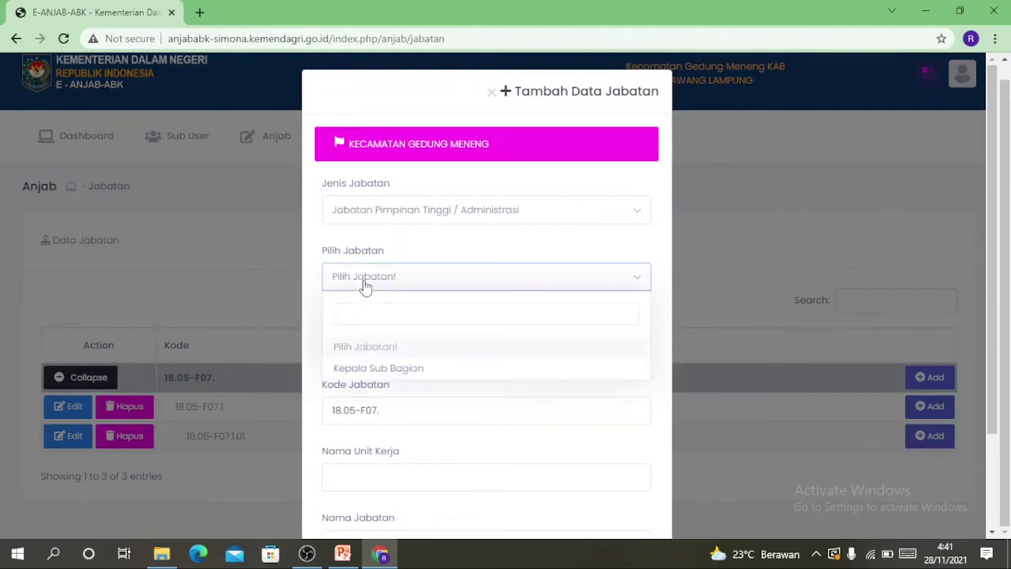
click(398, 370)
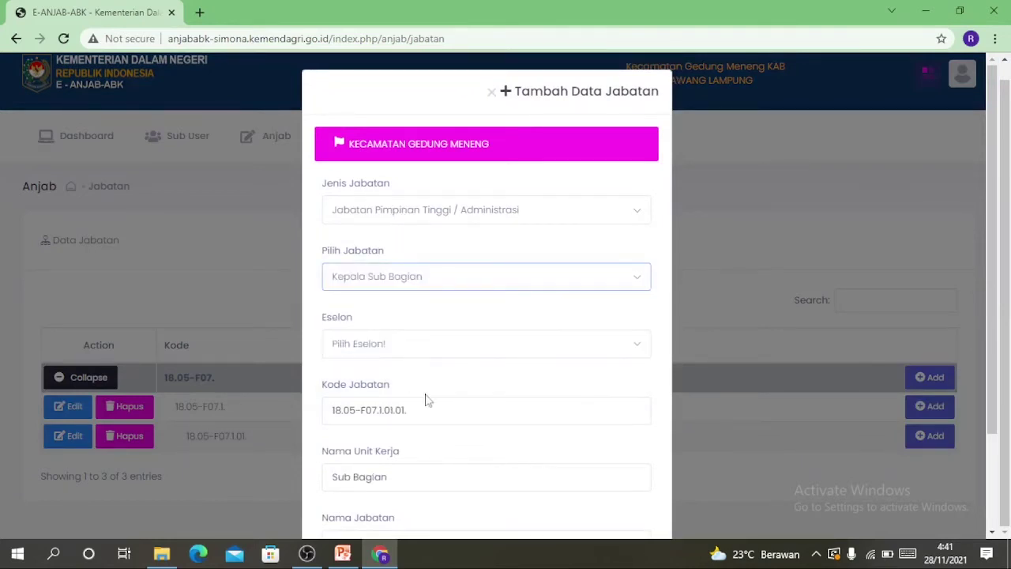
click(365, 347)
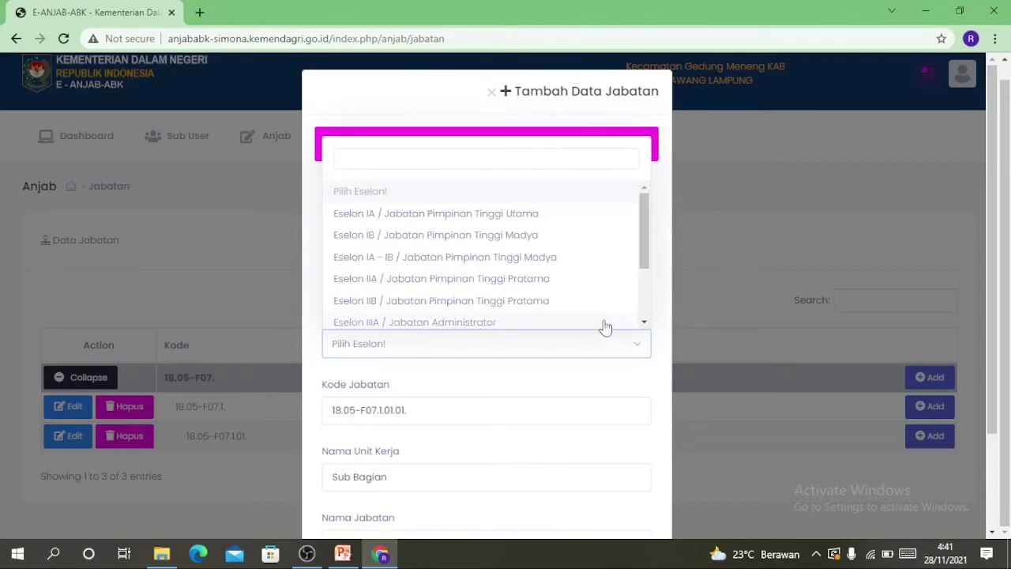
scroll(643, 317, down, 2)
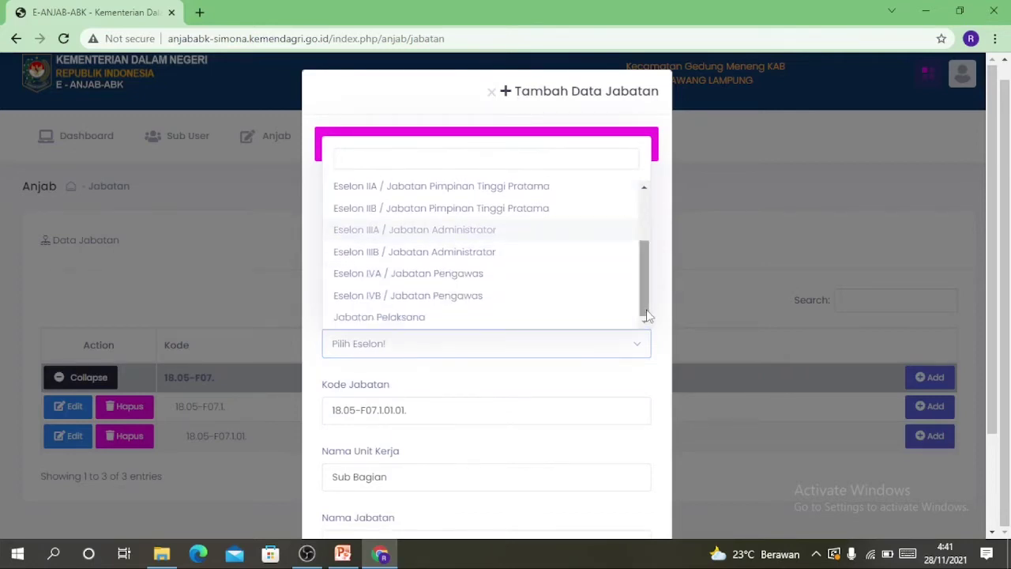
click(433, 306)
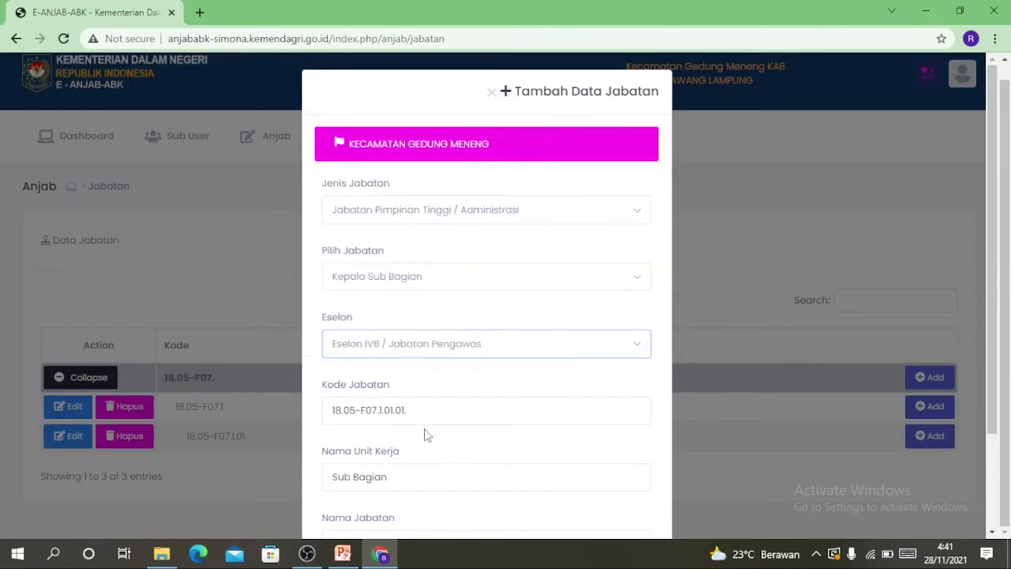
scroll(445, 411, down, 1)
scroll(447, 407, down, 1)
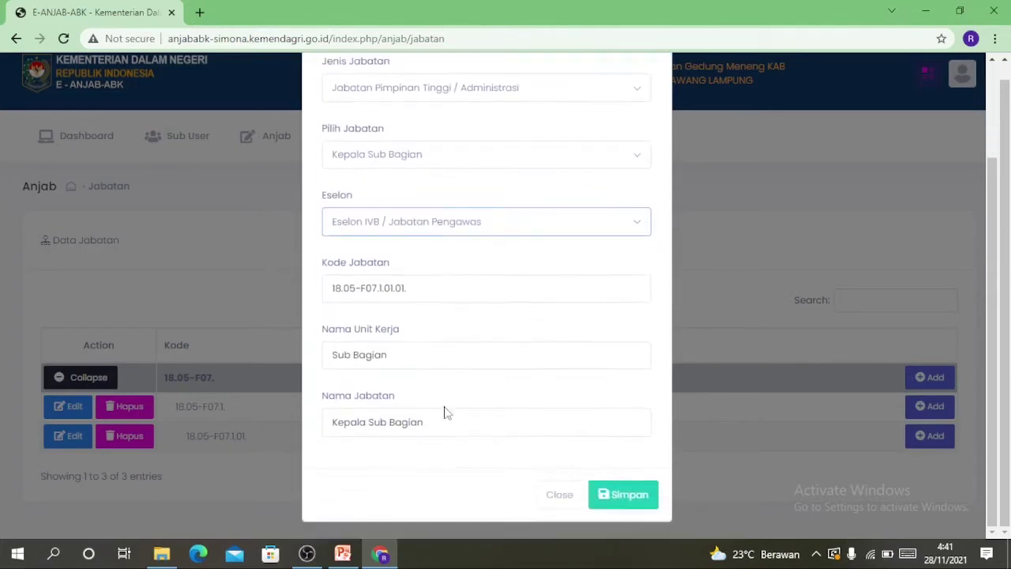
Set unit Sub Bagian Bina Program and name Kepala Sub Bagian Bina Program, save, expand
click(413, 356)
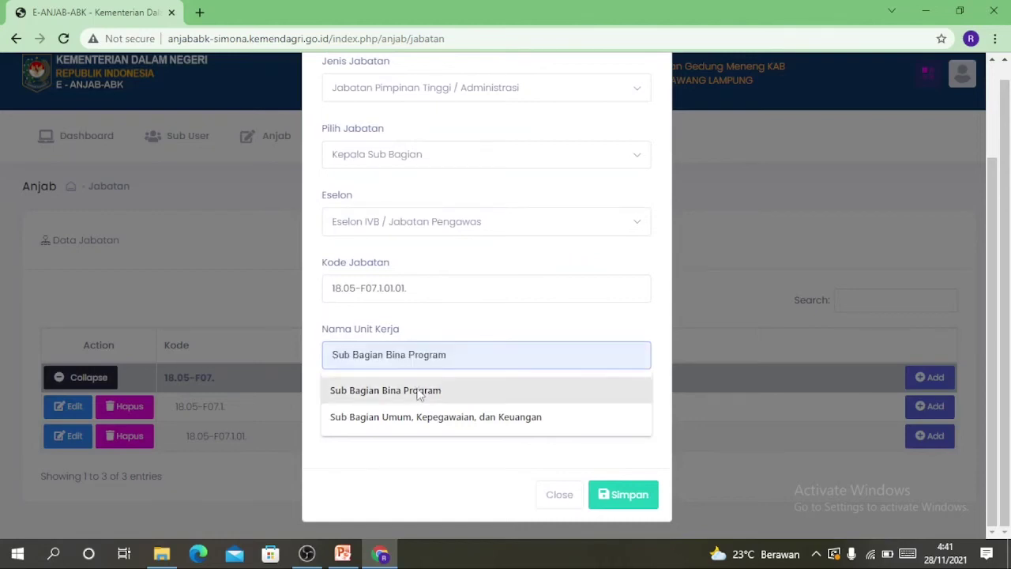
click(418, 392)
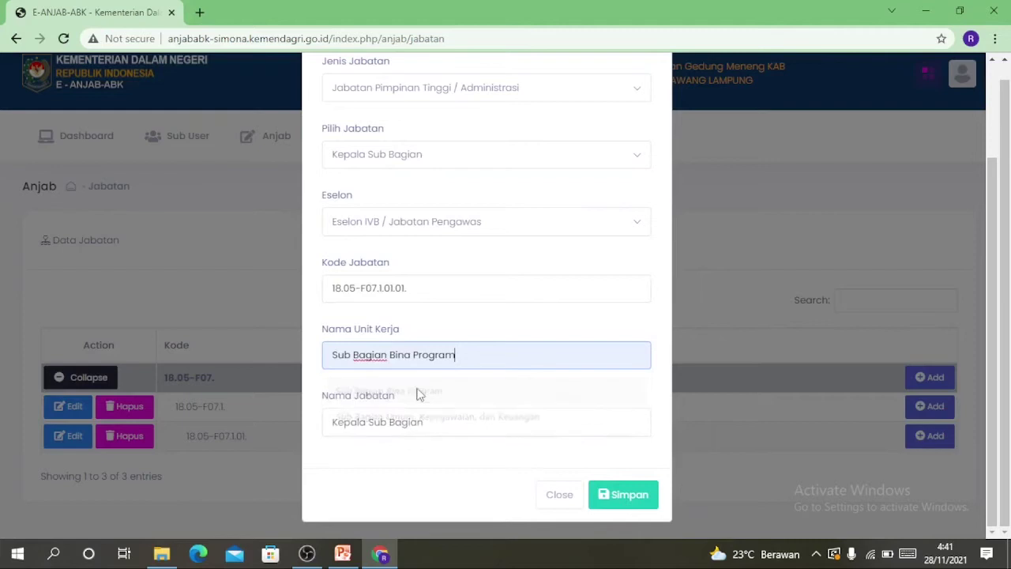
click(466, 428)
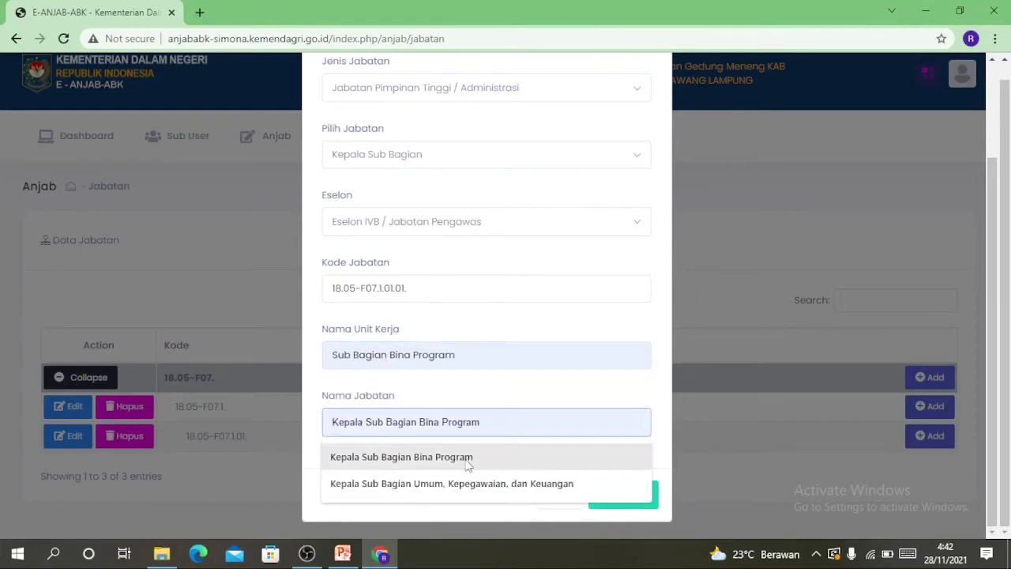
click(466, 458)
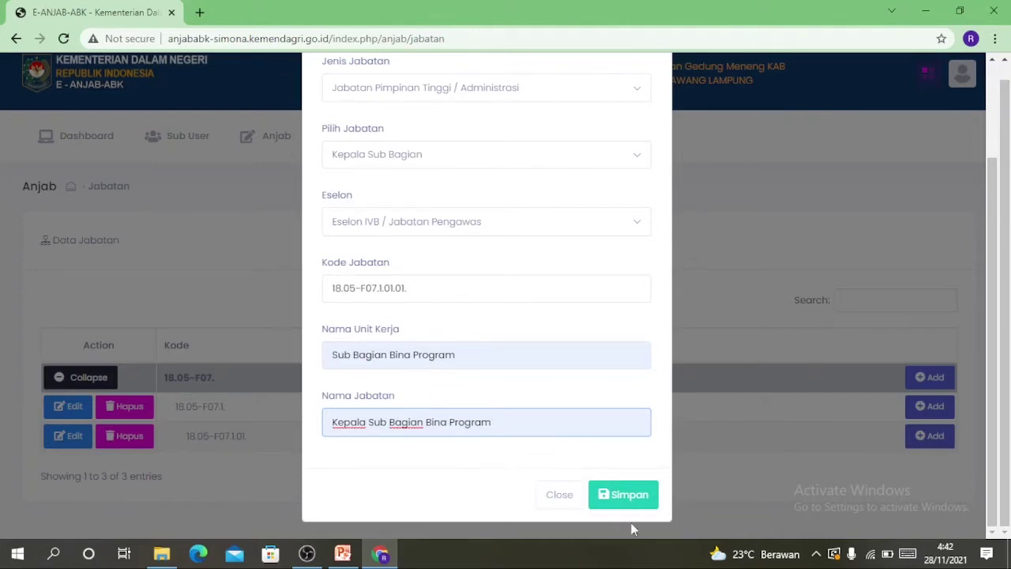
click(622, 497)
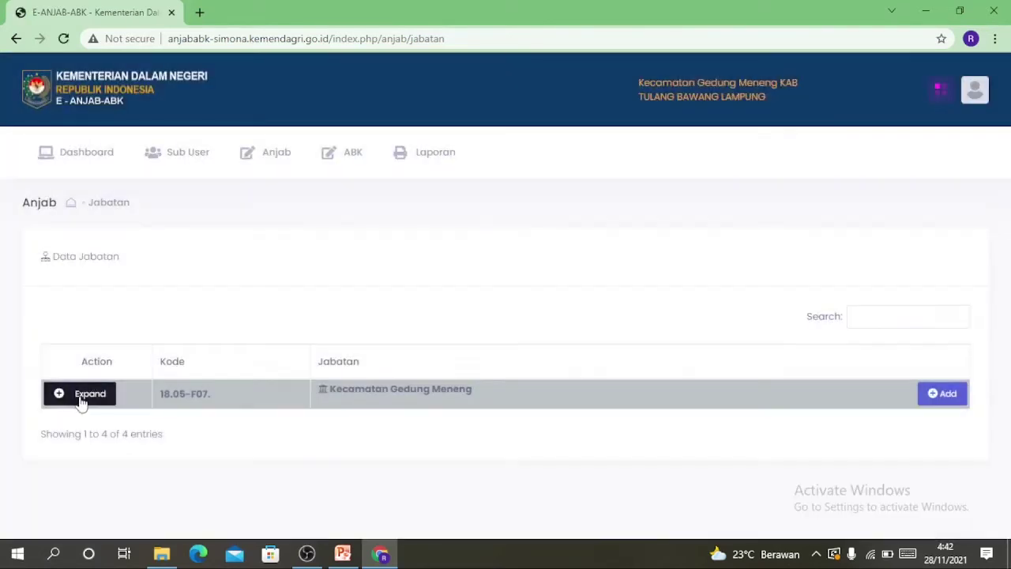
click(81, 395)
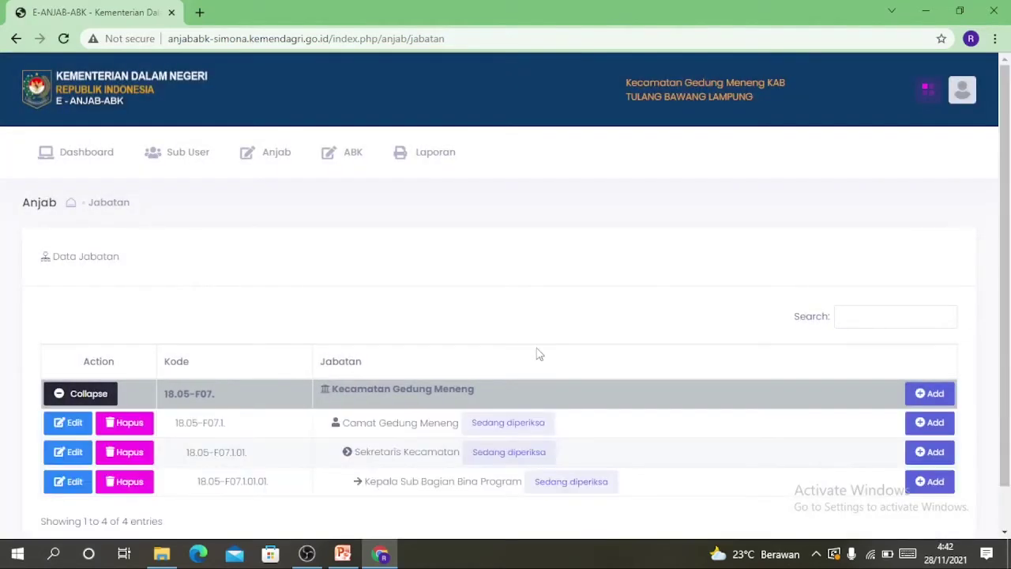
scroll(537, 350, down, 1)
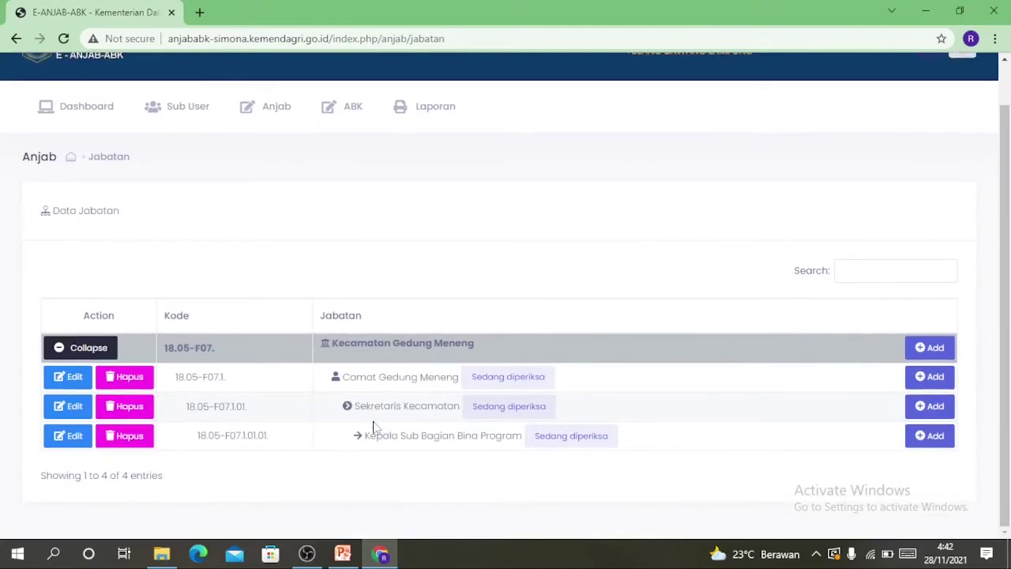
Start another child under Sekretaris Kecamatan as Kepala Sub Bagian at Eselon IVB
click(926, 415)
click(377, 282)
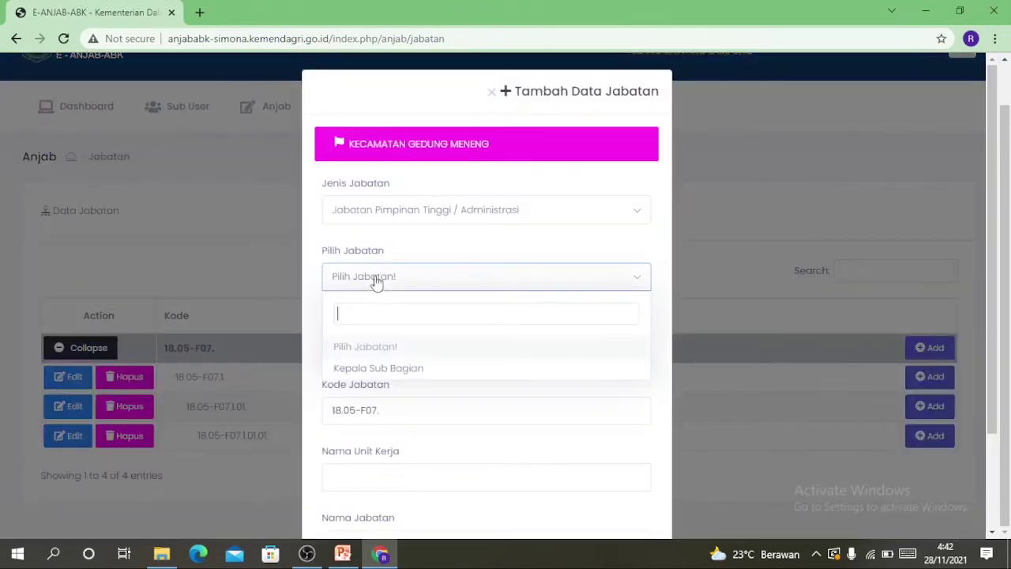
click(387, 368)
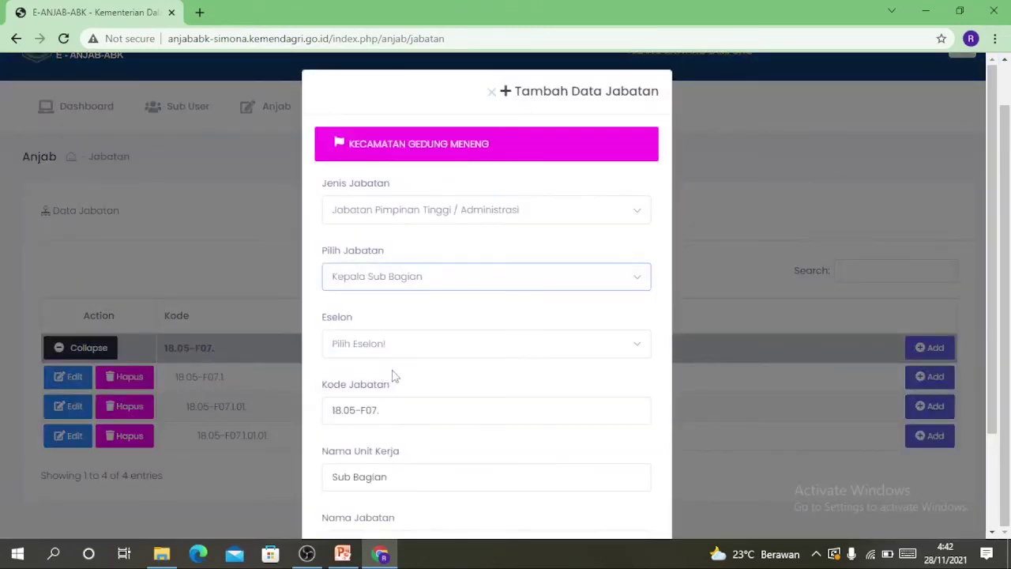
click(392, 348)
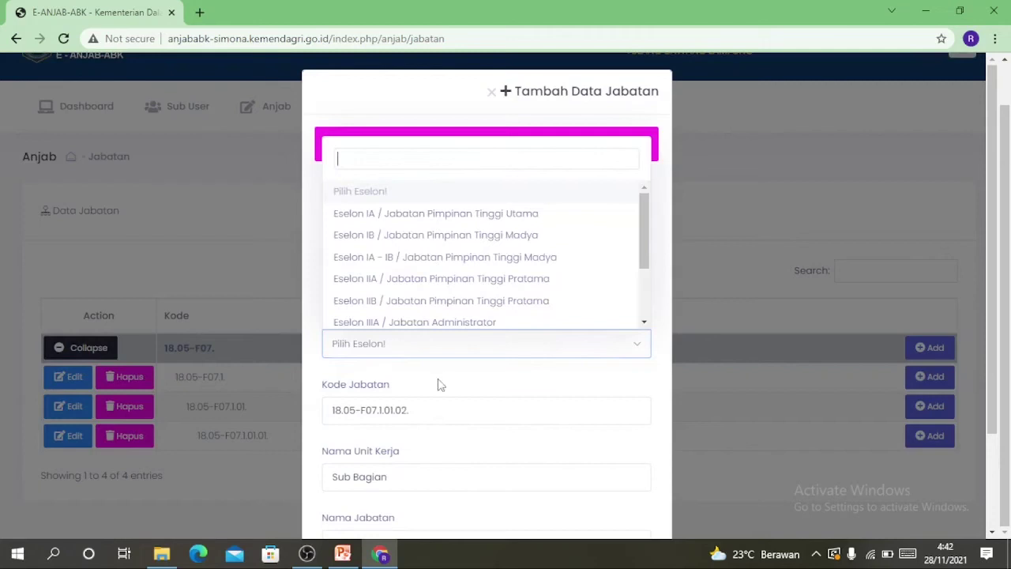
click(644, 322)
click(644, 322)
click(645, 322)
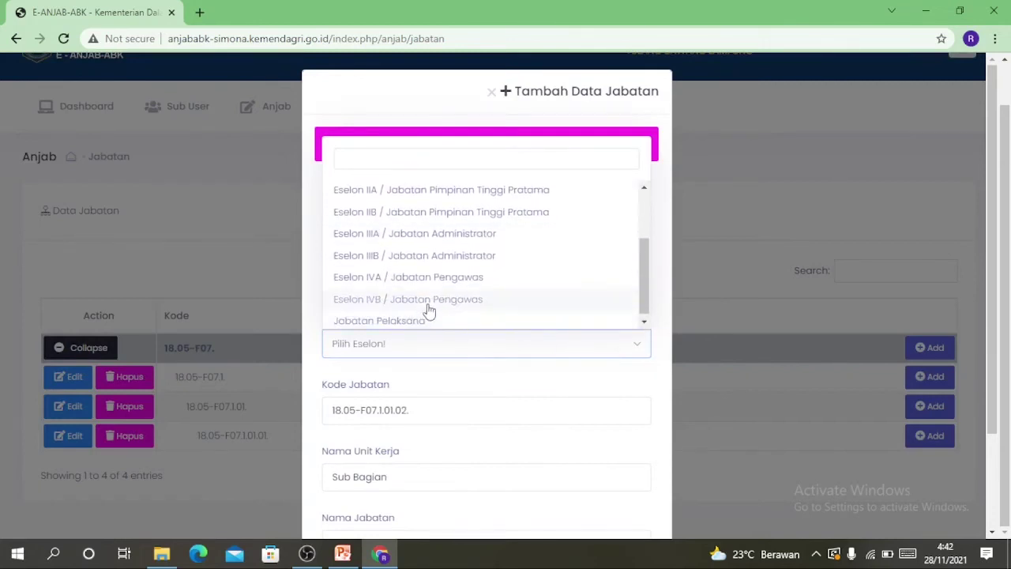
click(425, 305)
scroll(422, 397, down, 2)
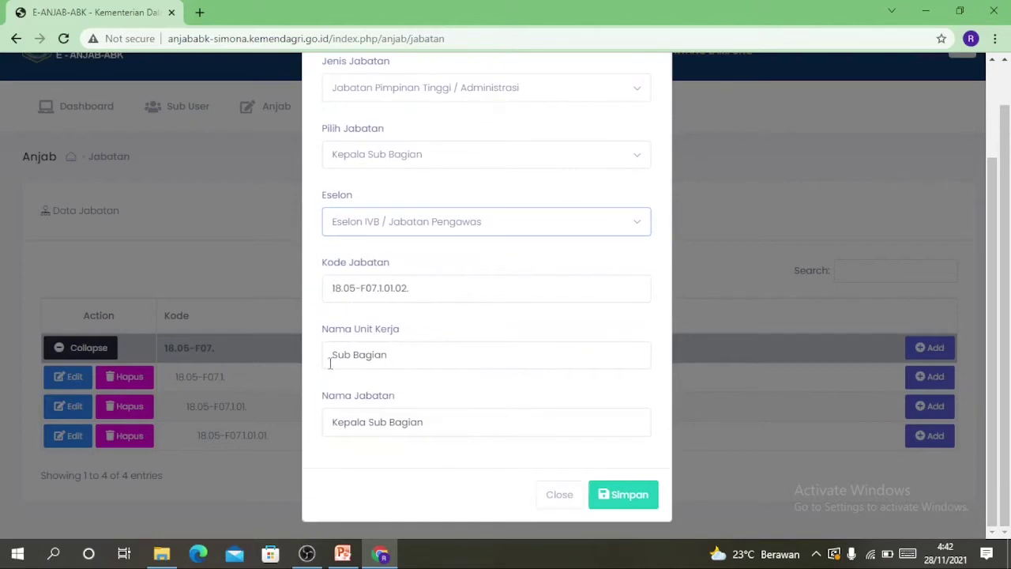
Set unit Sub Bagian Umum, Kepegawaian, dan Keuangan, paste it into the position name, and save
click(404, 355)
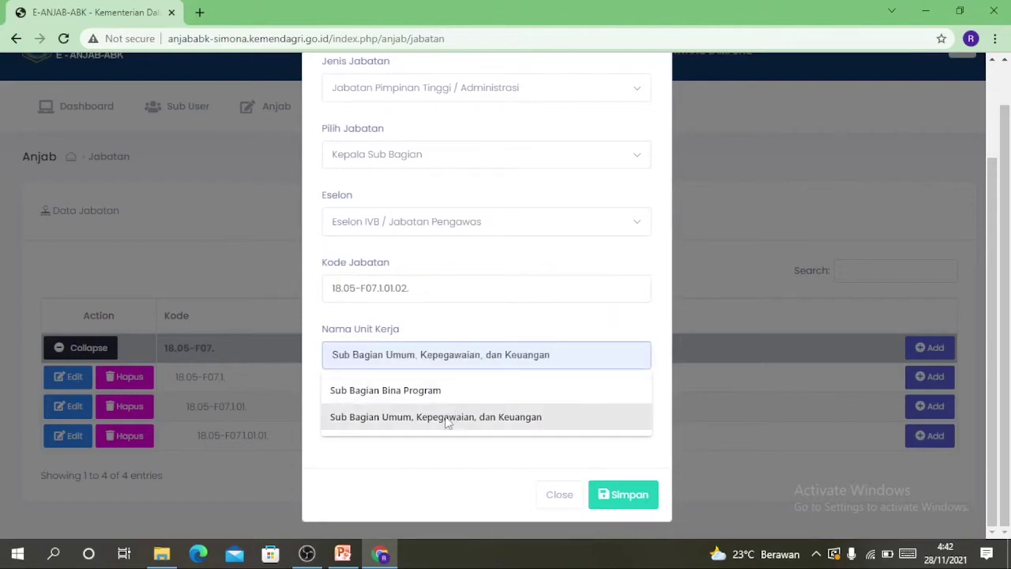
click(446, 419)
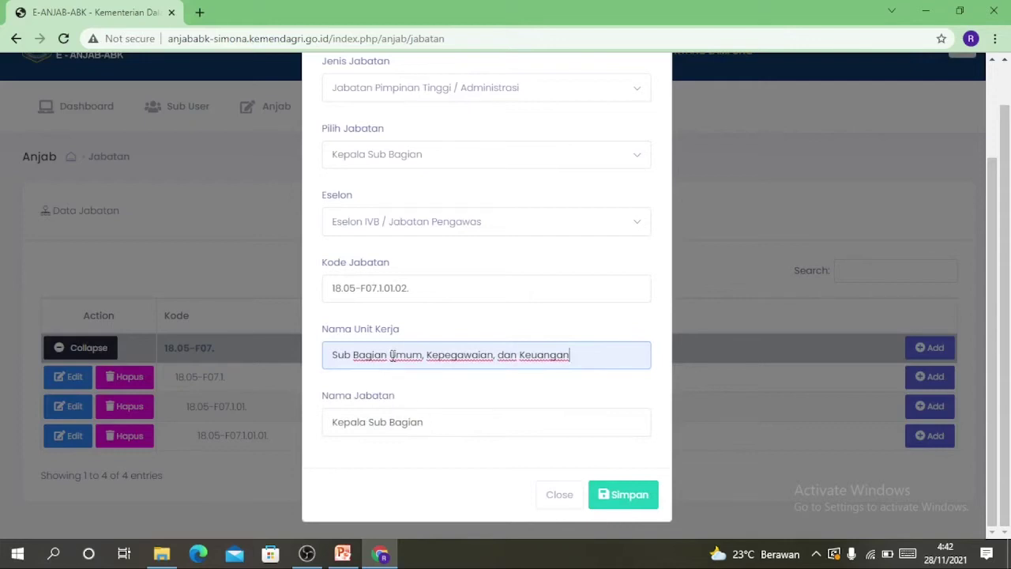
drag(390, 355, 596, 387)
key(ctrl+c)
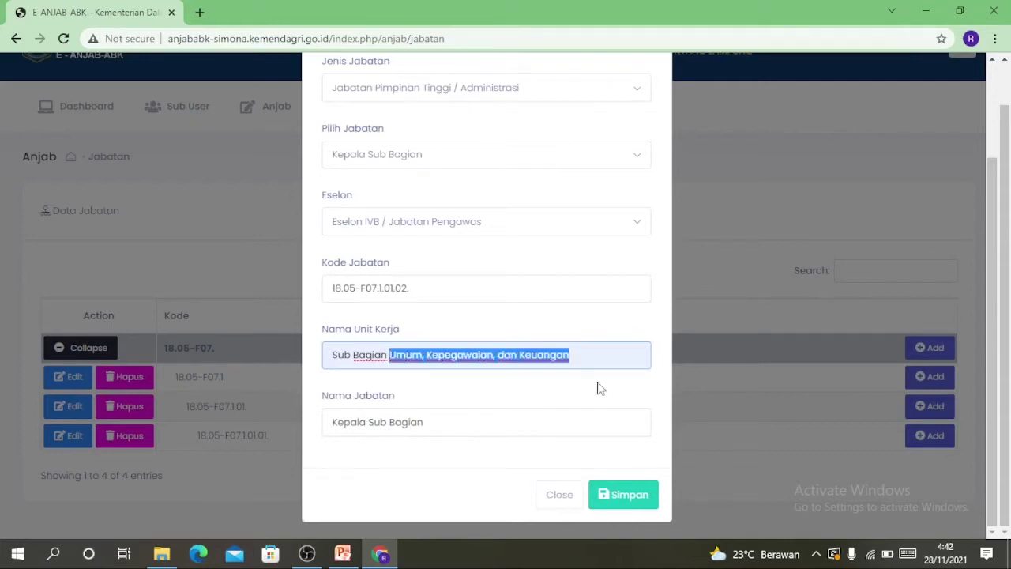
click(480, 419)
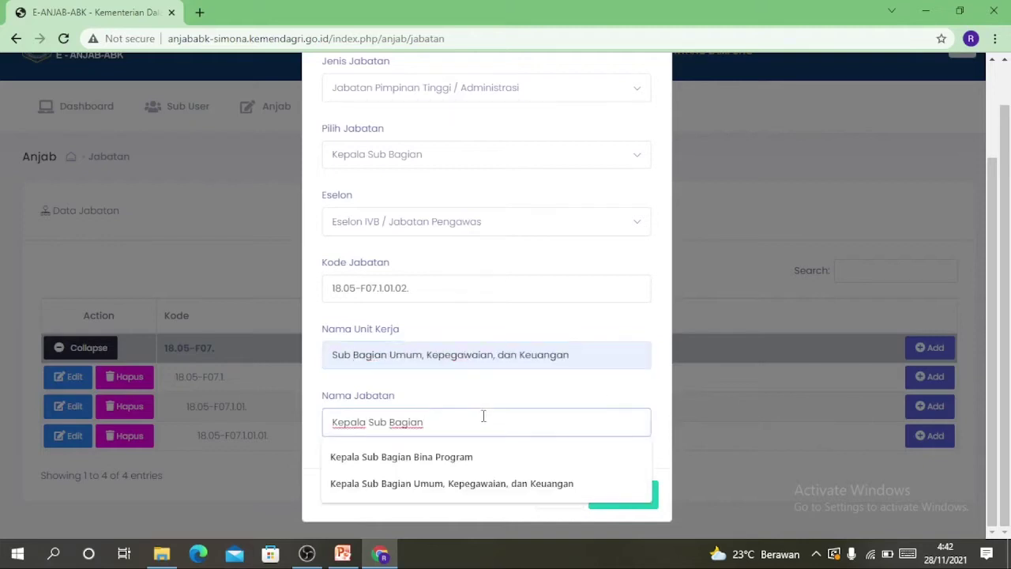
key(ctrl+v)
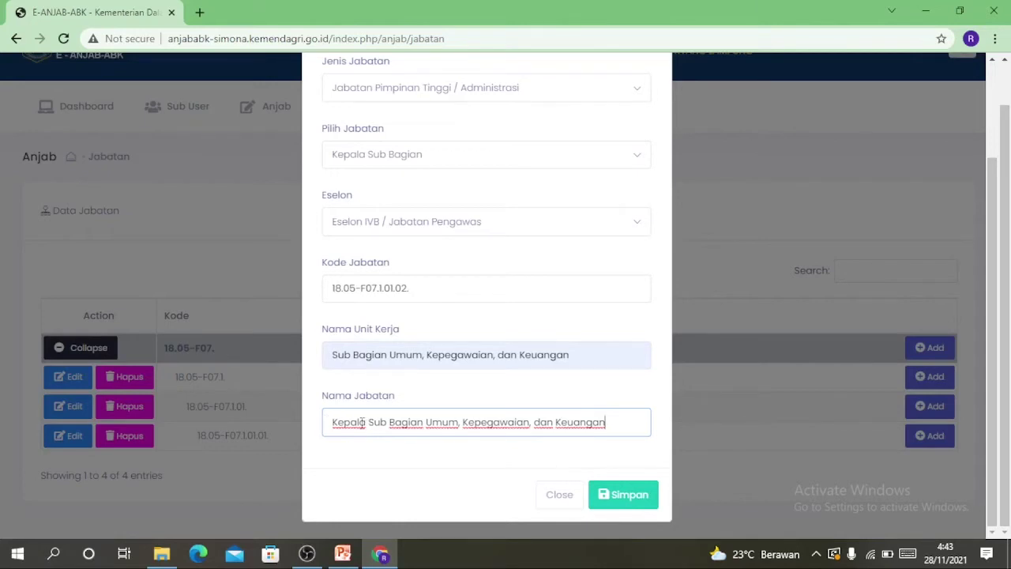
click(623, 499)
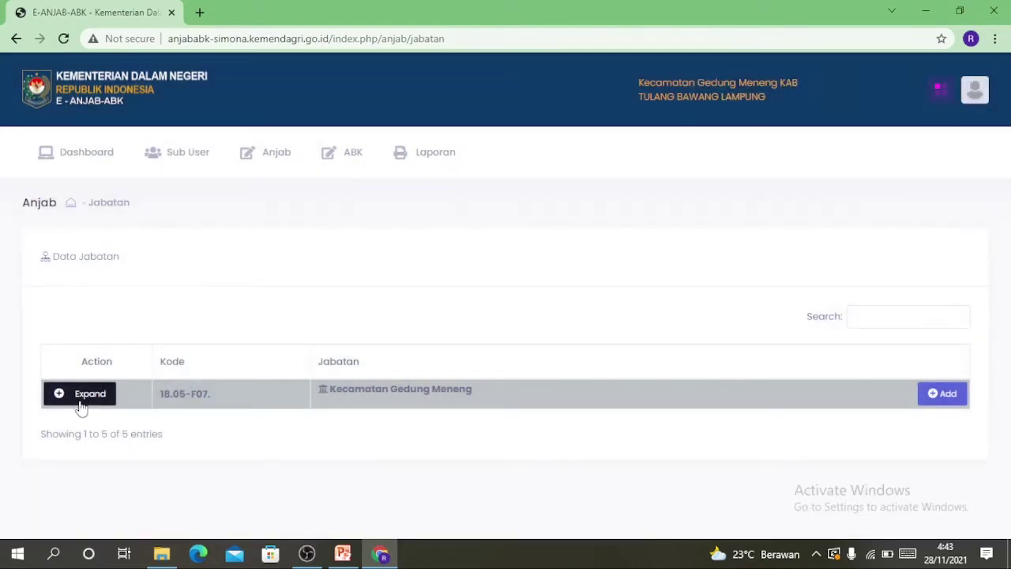
Expand the Kecamatan Gedung Meneng tree to show Kepala Sub Bagian Umum, Kepegawaian, dan Keuangan
click(80, 399)
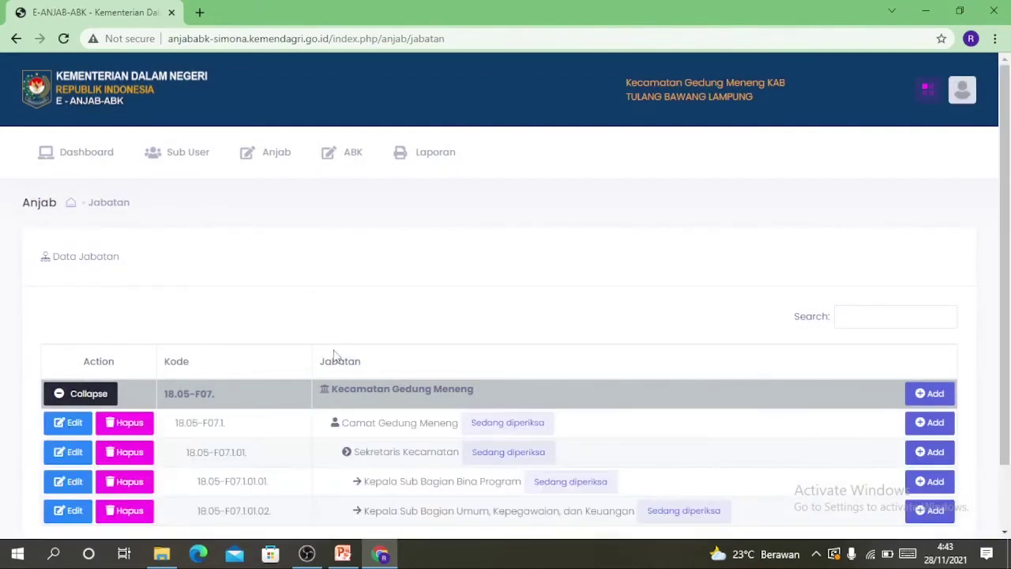
scroll(329, 338, down, 1)
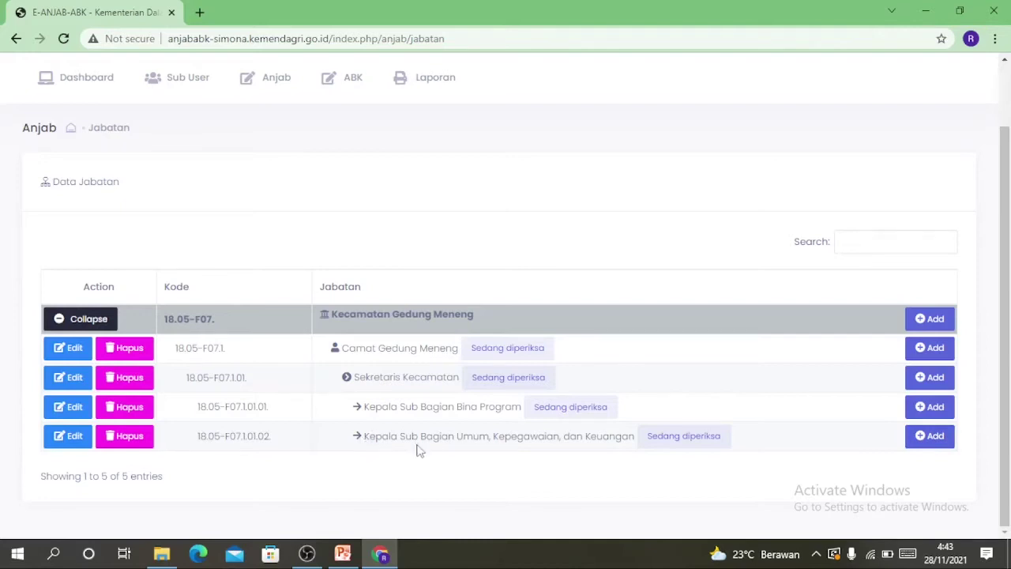
Start a Pelaksana child at Jabatan Pelaksana, unit Sub Bagian Umum, Kepegawaian, dan Keuangan
click(929, 436)
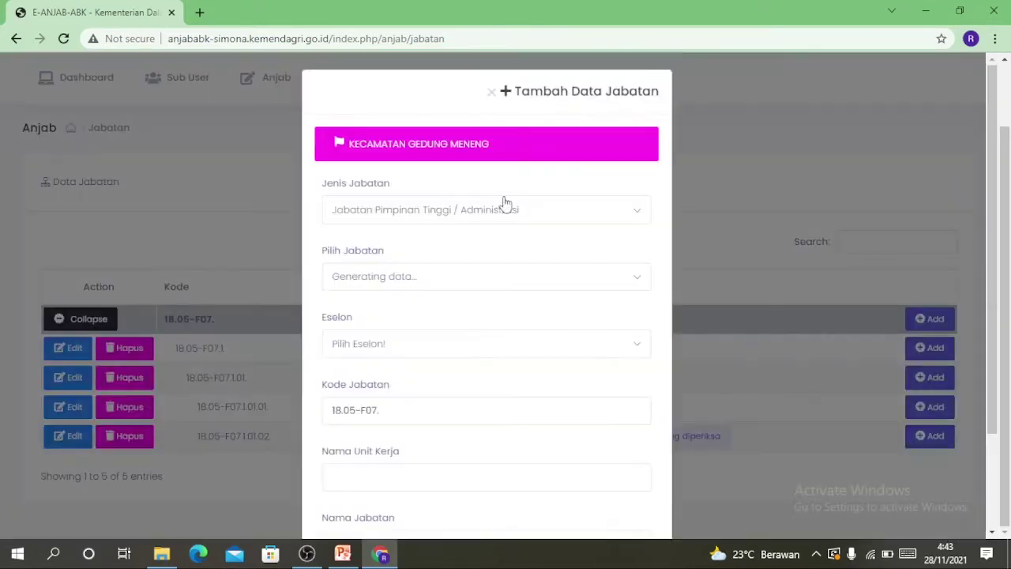
click(386, 282)
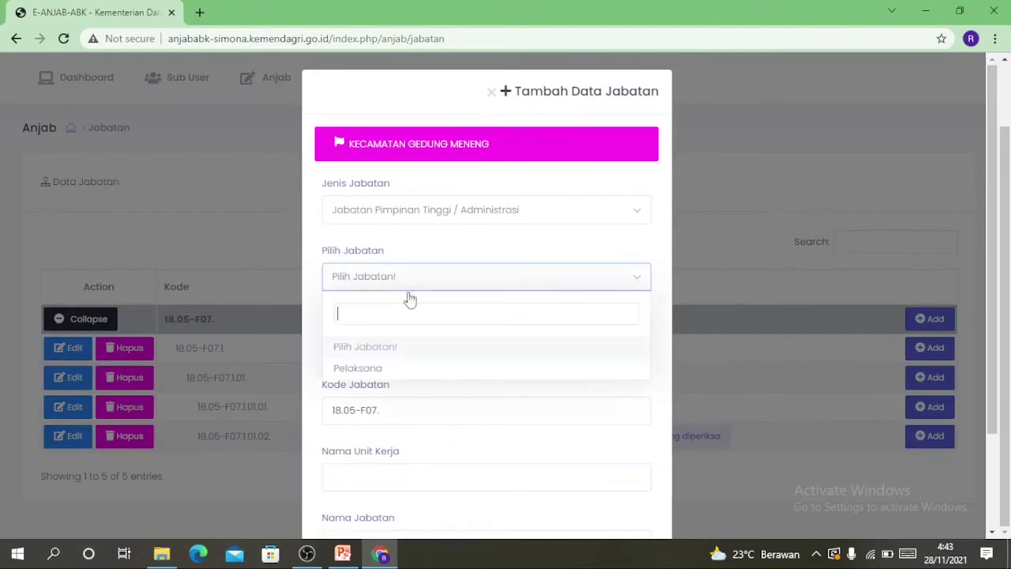
click(378, 368)
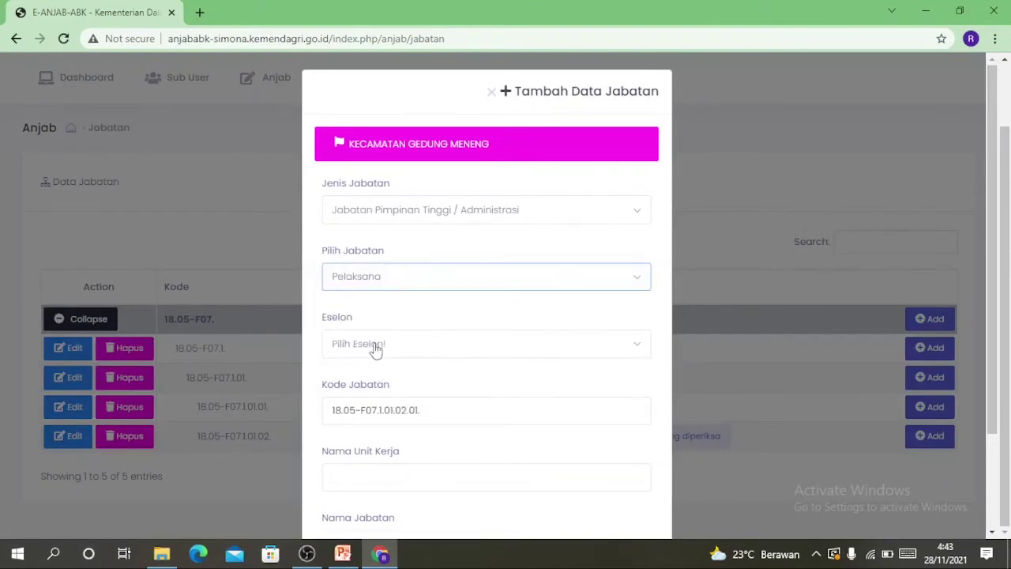
click(374, 348)
drag(645, 246, 660, 322)
click(455, 319)
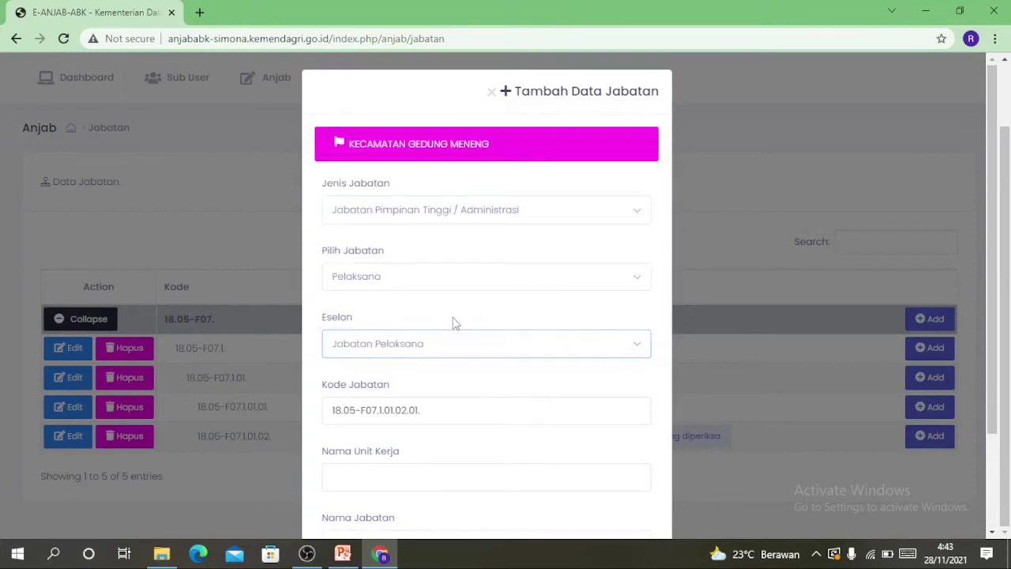
scroll(518, 377, down, 2)
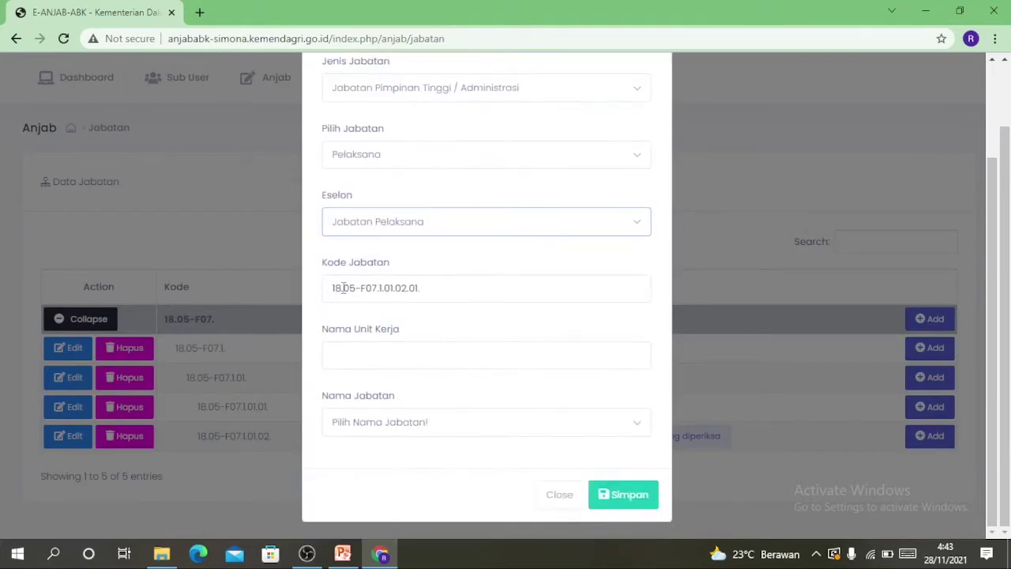
click(379, 362)
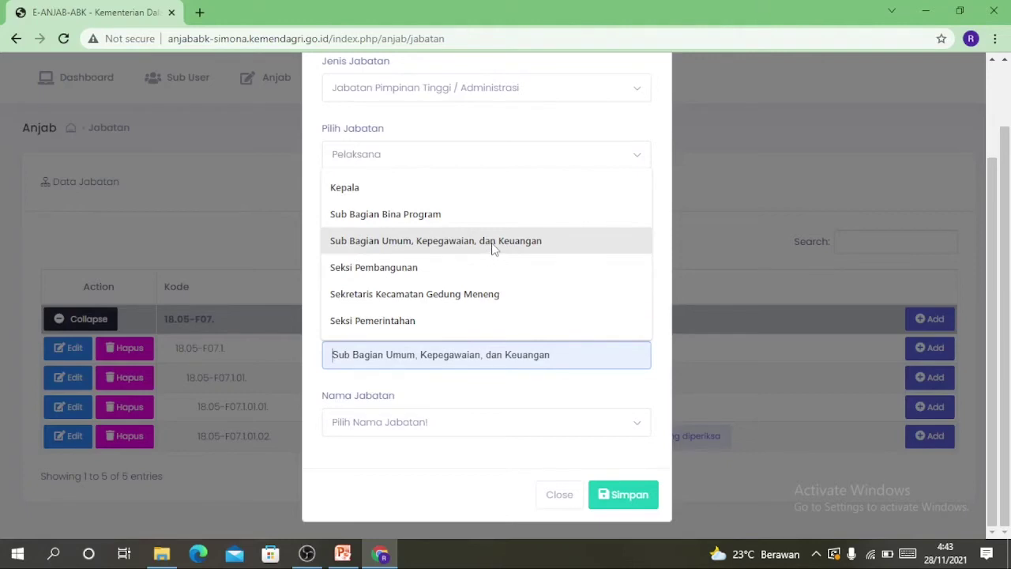
click(492, 243)
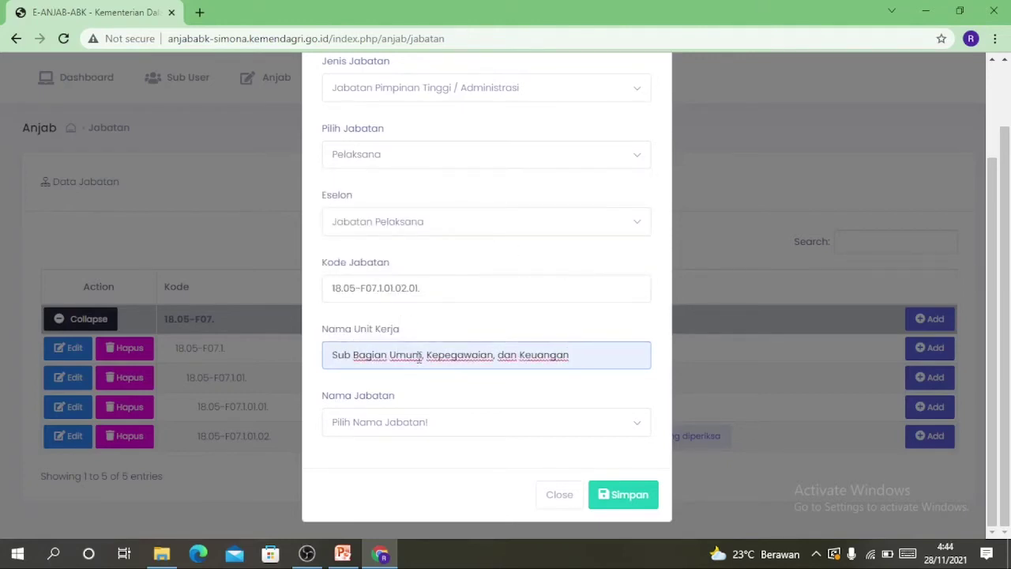
click(441, 426)
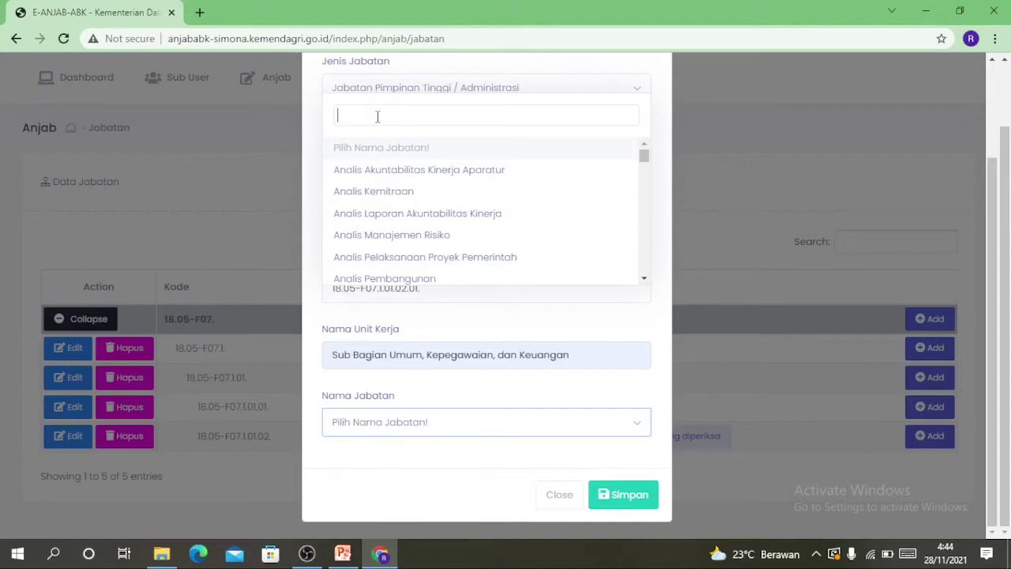
Search for and select Pengadministrasi Umum as the job name
text(pengad)
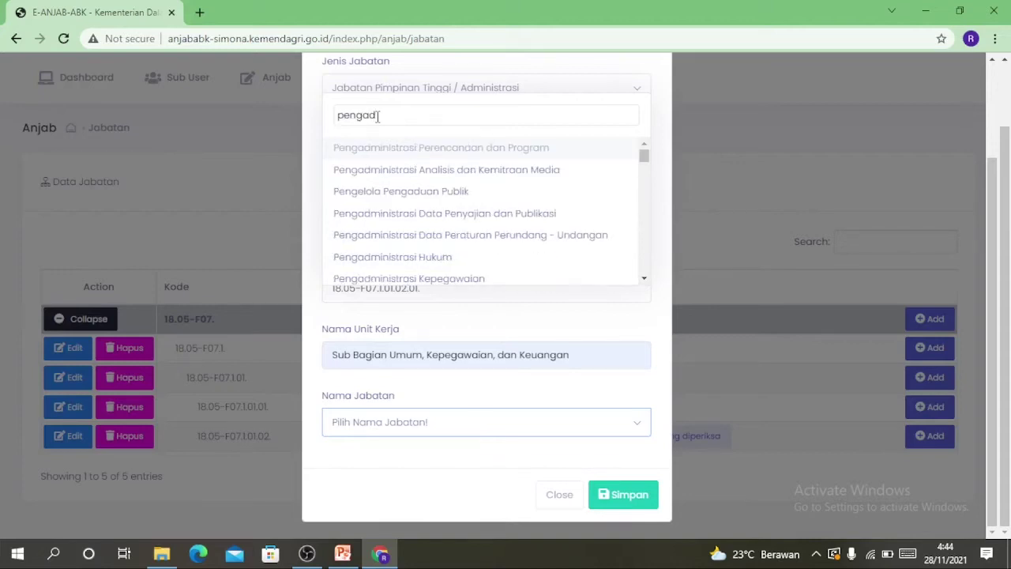
text(mi)
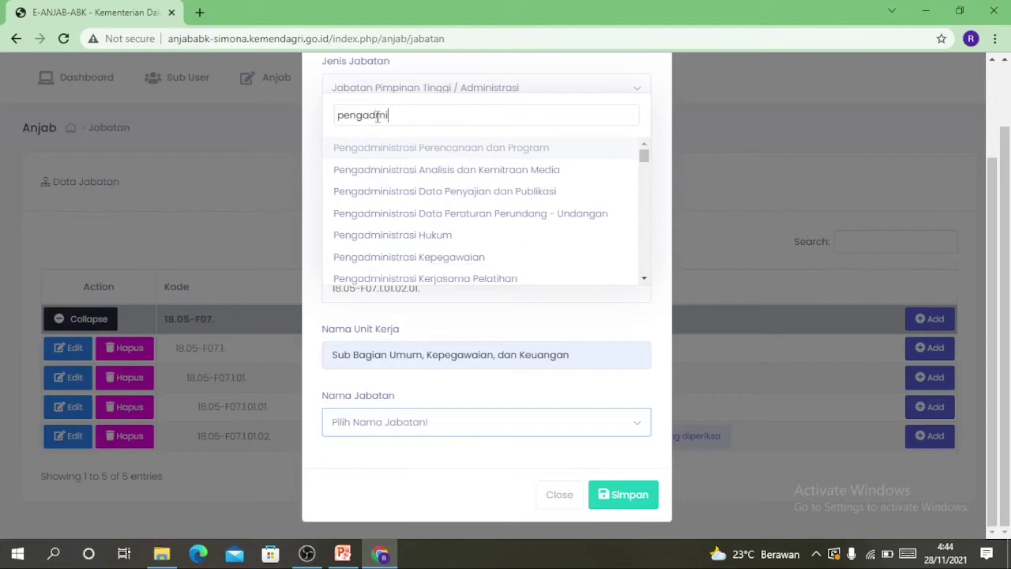
text(st)
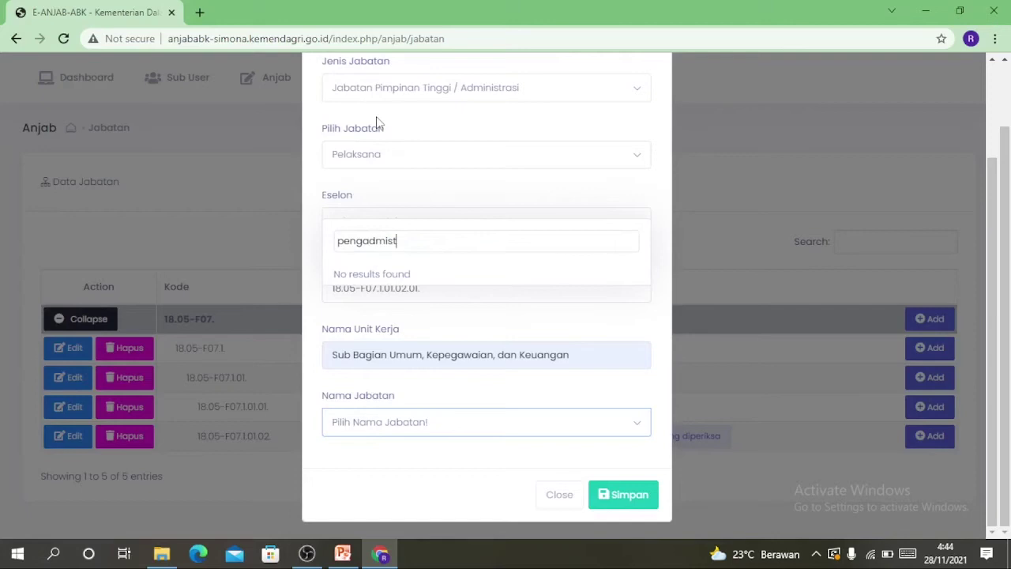
key(BackSpace)
key(BackSpace)
text(nistras)
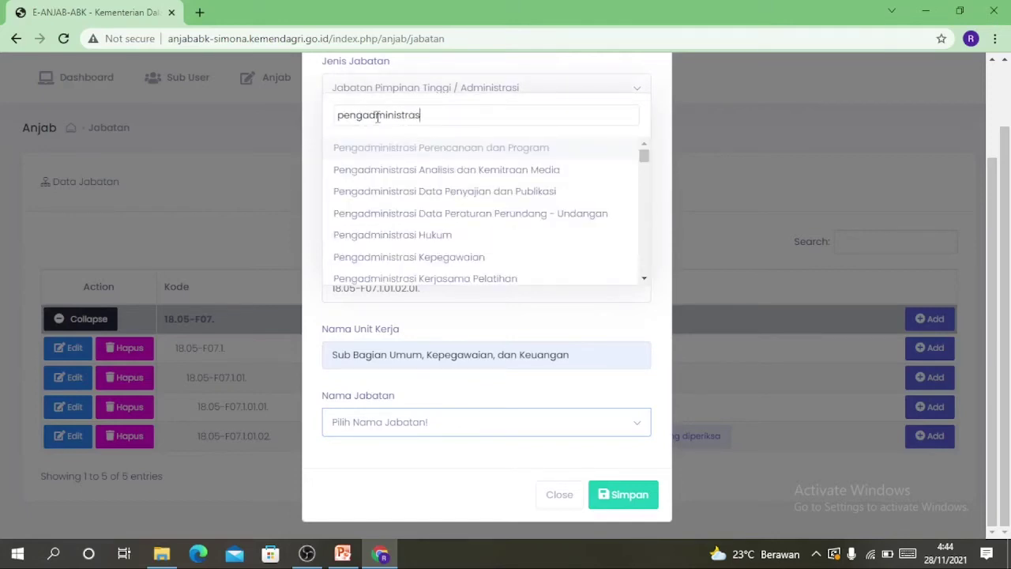
text(i u)
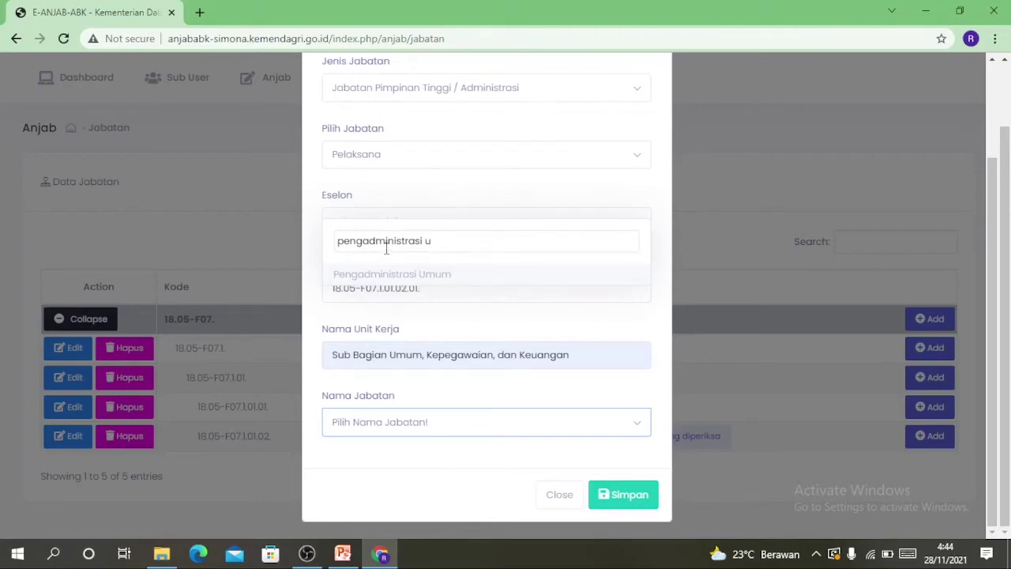
click(435, 281)
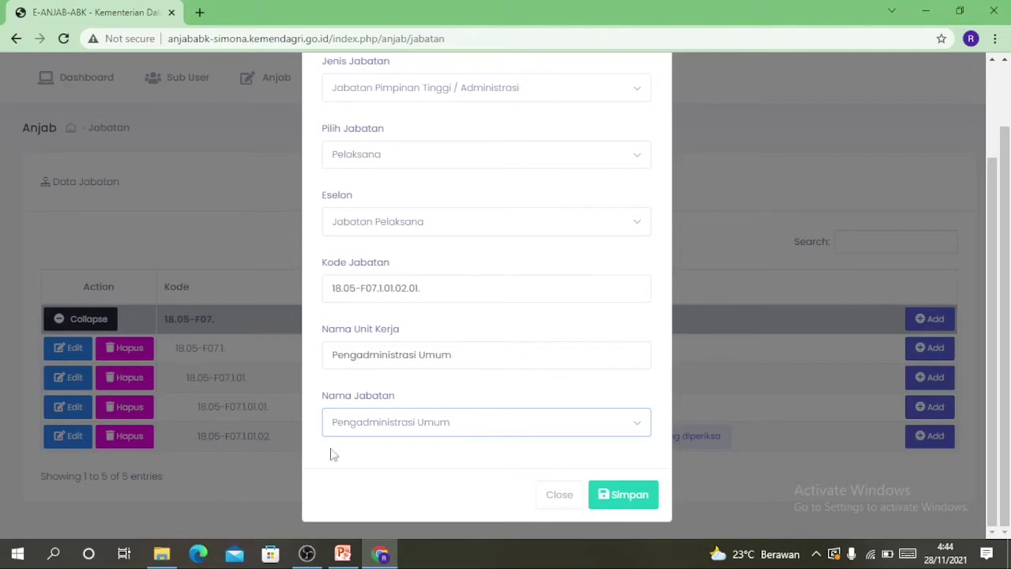
Correct the work unit to Sub Bagian Umum, Kepegawaian, dan Keuangan and save the position
click(473, 355)
drag(491, 356, 256, 355)
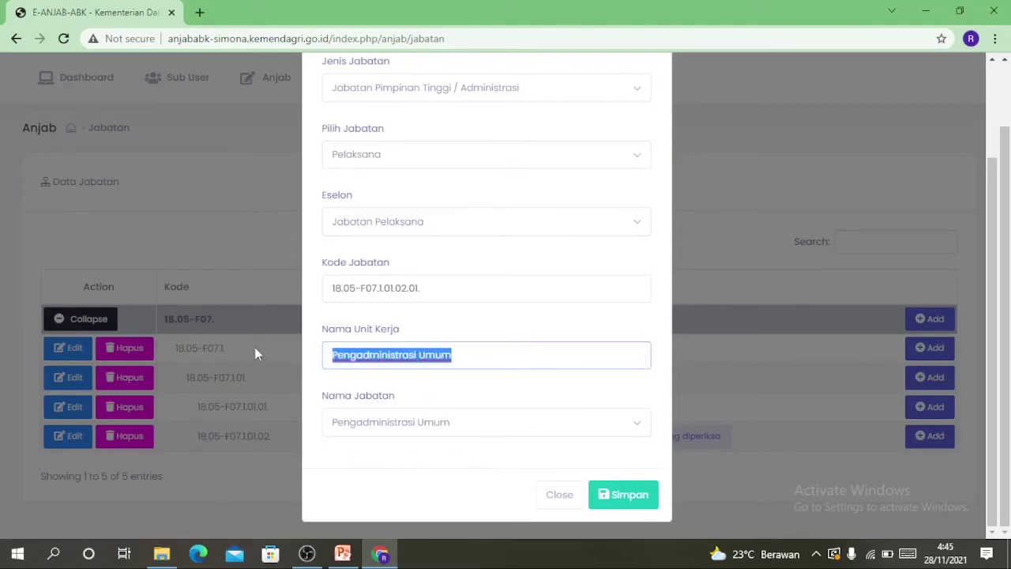
text(su)
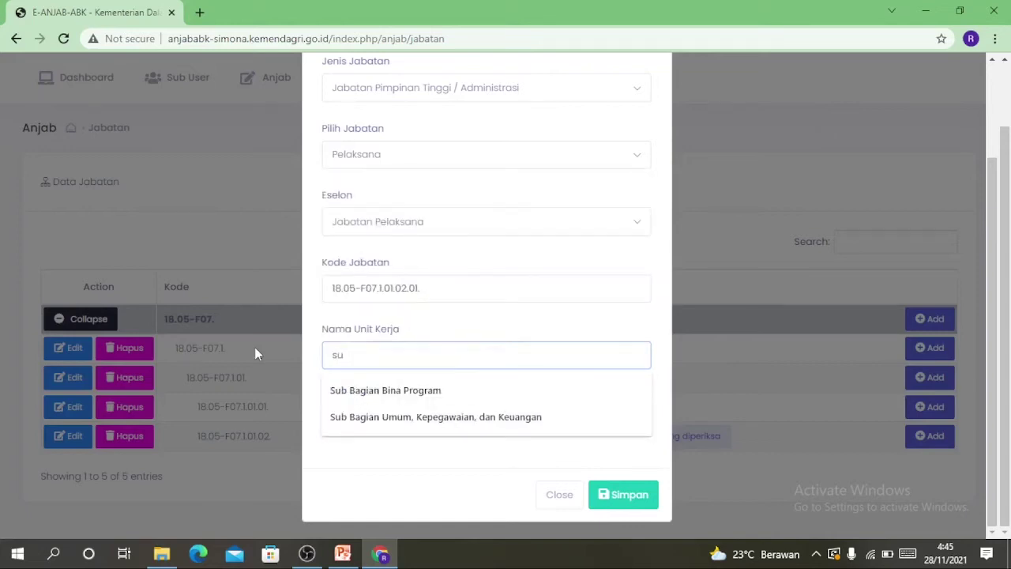
click(406, 423)
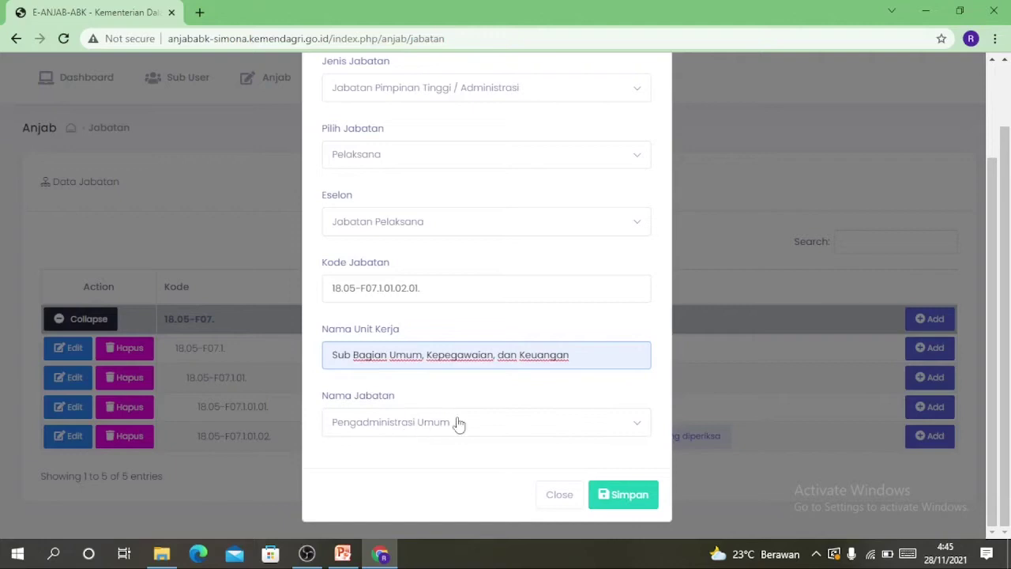
click(636, 502)
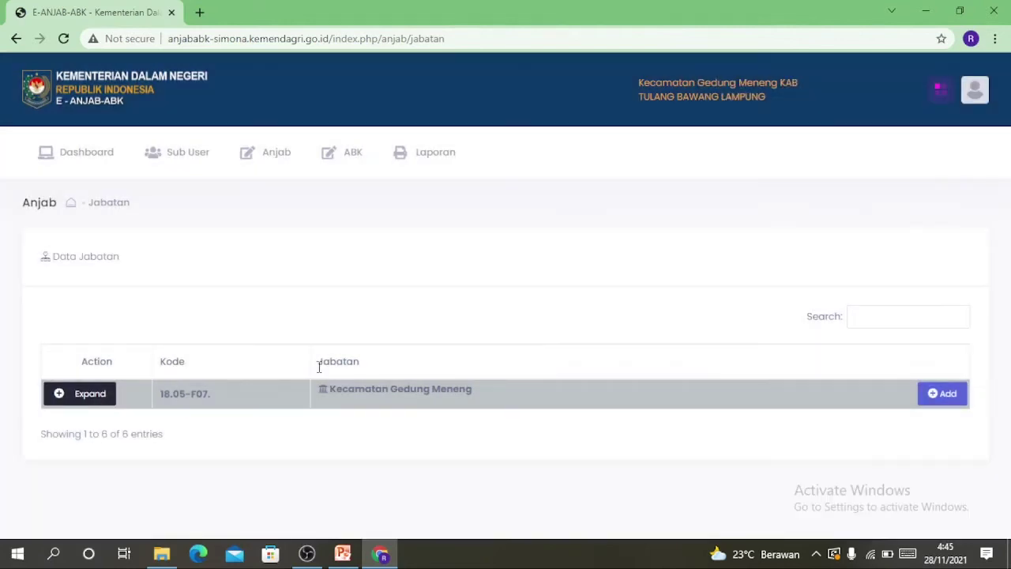
Expand Kecamatan Gedung Meneng and scroll through its 12 positions, including Pengadministrasi Umum
click(90, 394)
scroll(311, 379, down, 2)
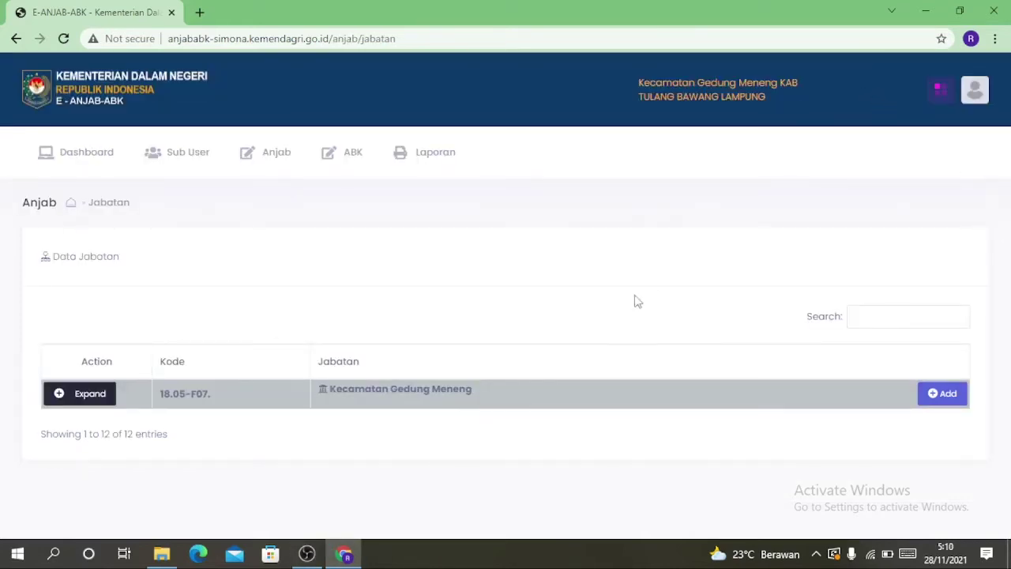
click(82, 401)
scroll(421, 219, down, 2)
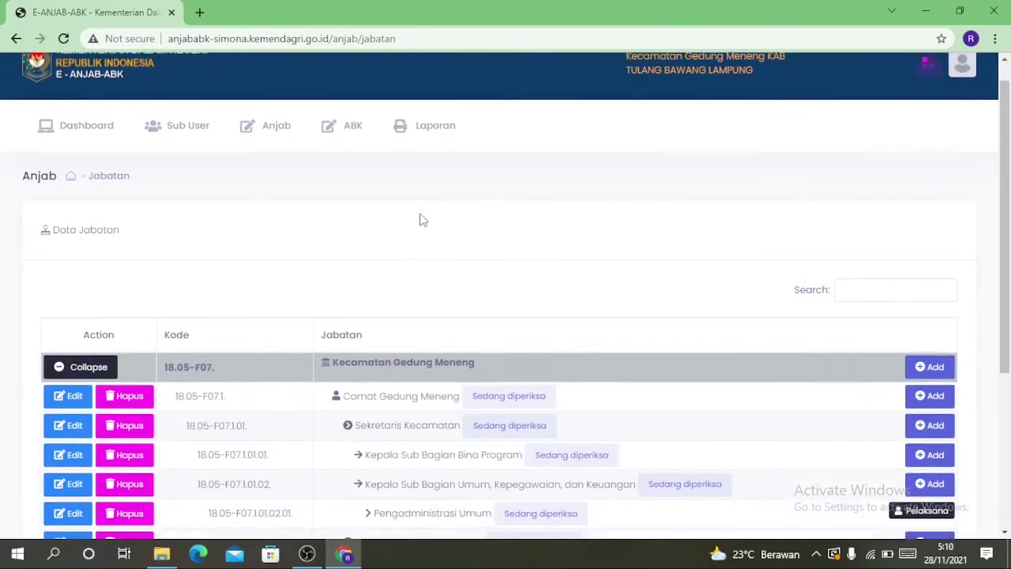
scroll(421, 220, down, 3)
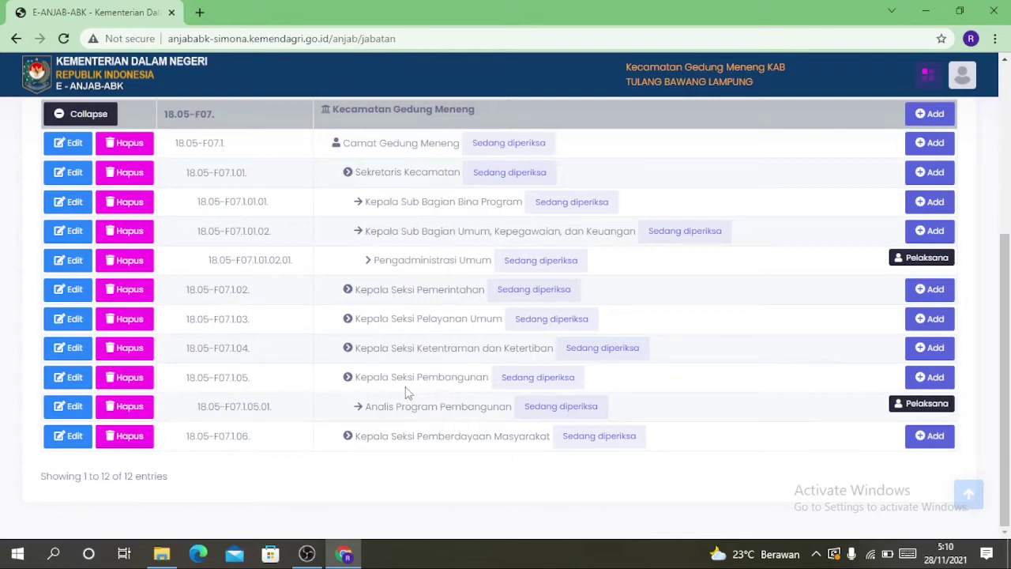
scroll(399, 347, up, 3)
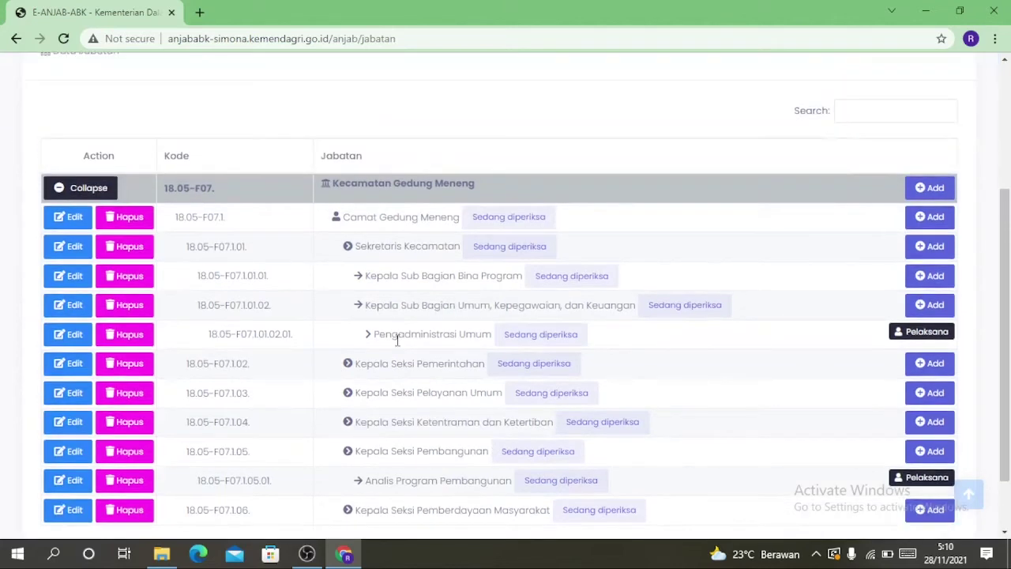
scroll(397, 348, up, 1)
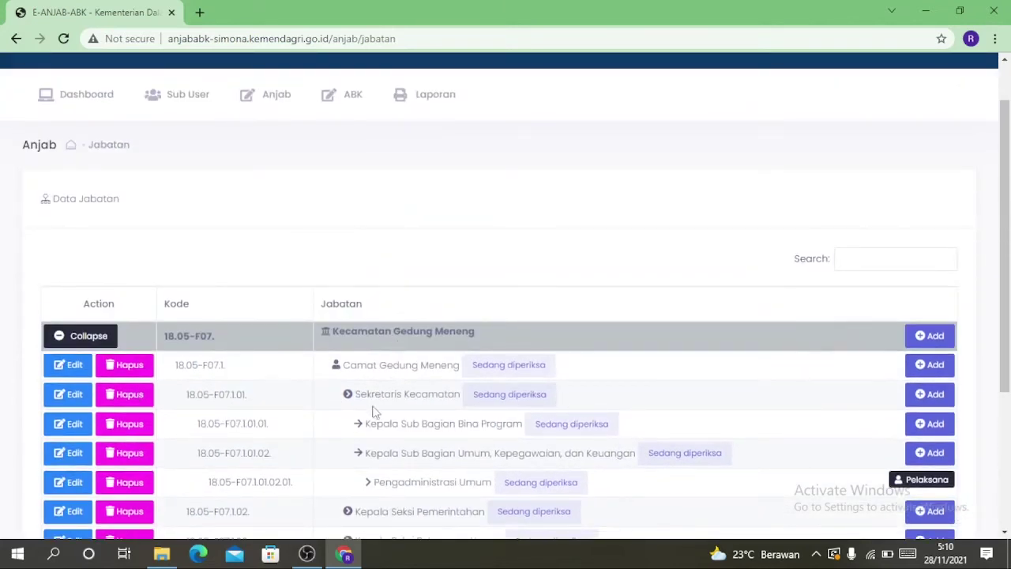
scroll(383, 371, up, 1)
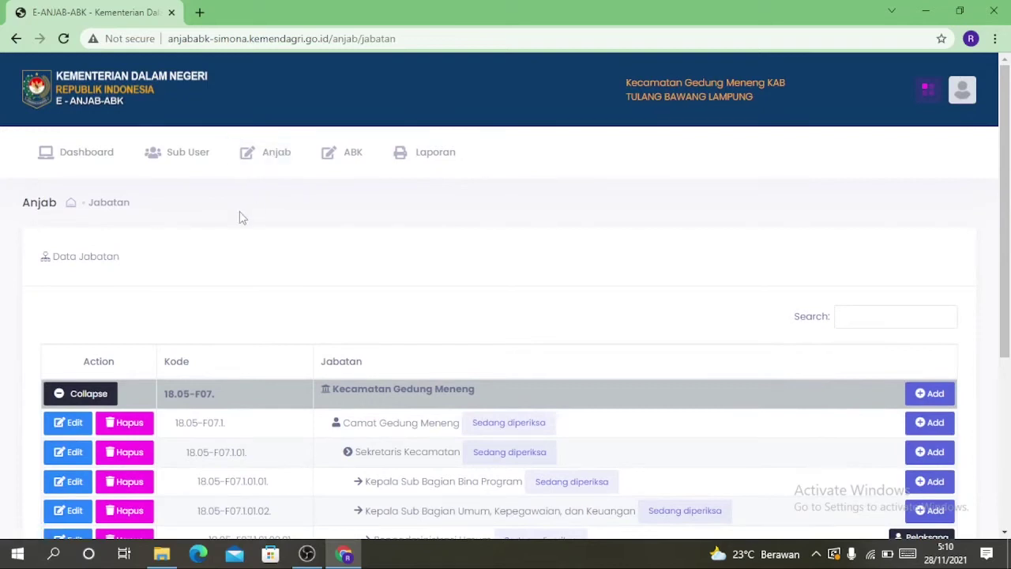
Go to Anjab > Entry Data Biodata and open Edit Biodata for Pengadministrasi Umum
click(248, 160)
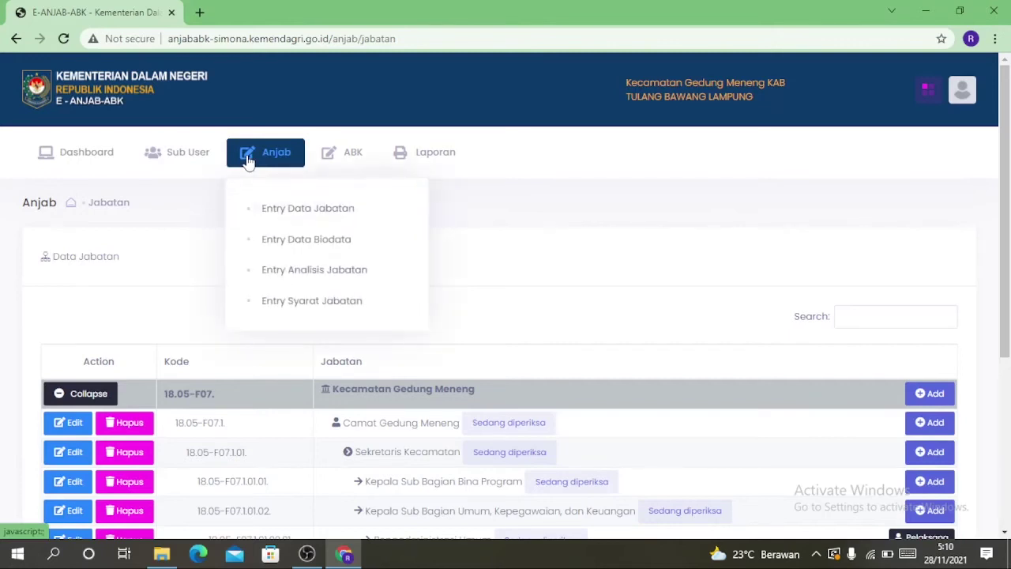
click(274, 247)
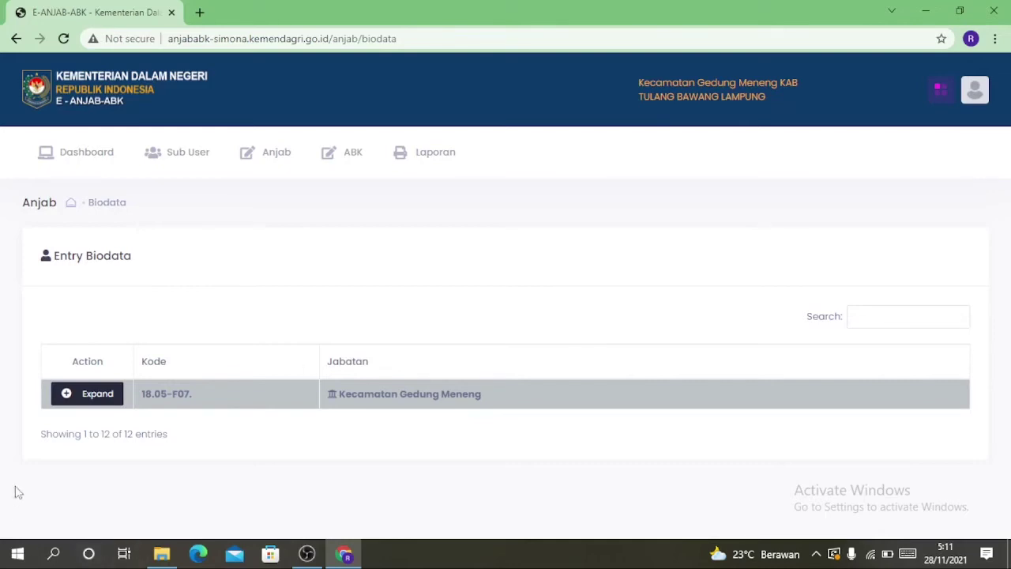
click(67, 395)
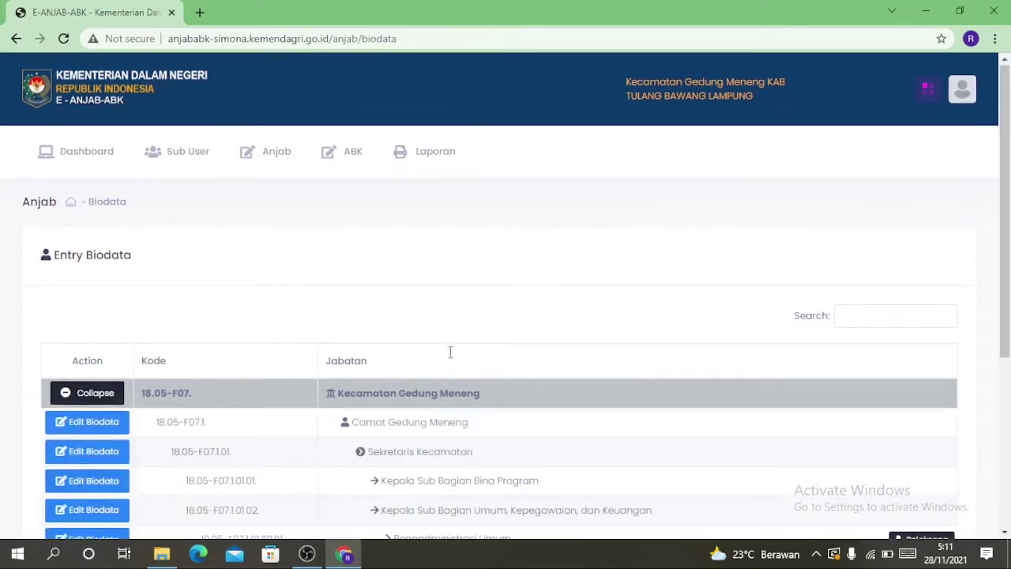
scroll(438, 343, down, 5)
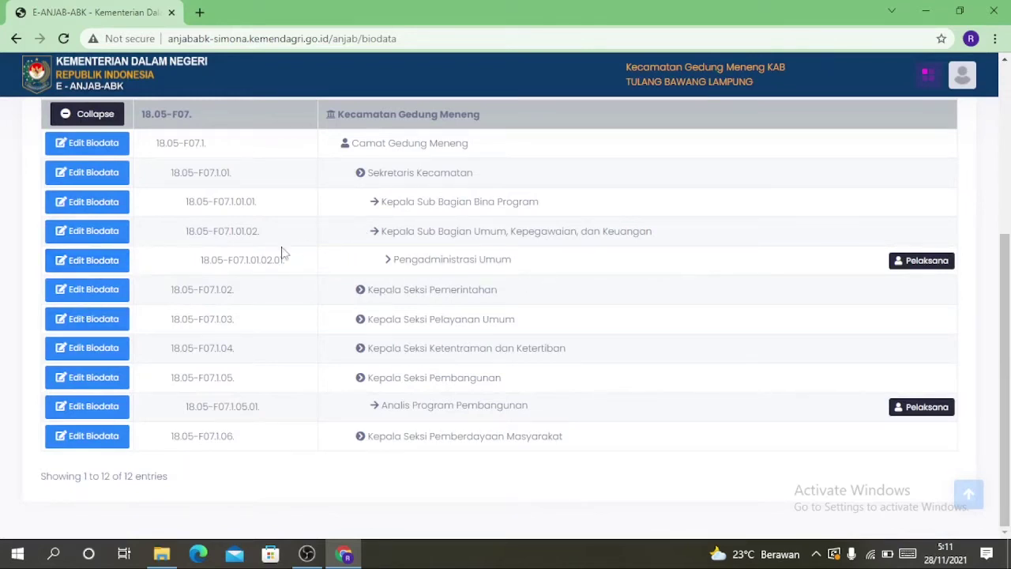
click(76, 267)
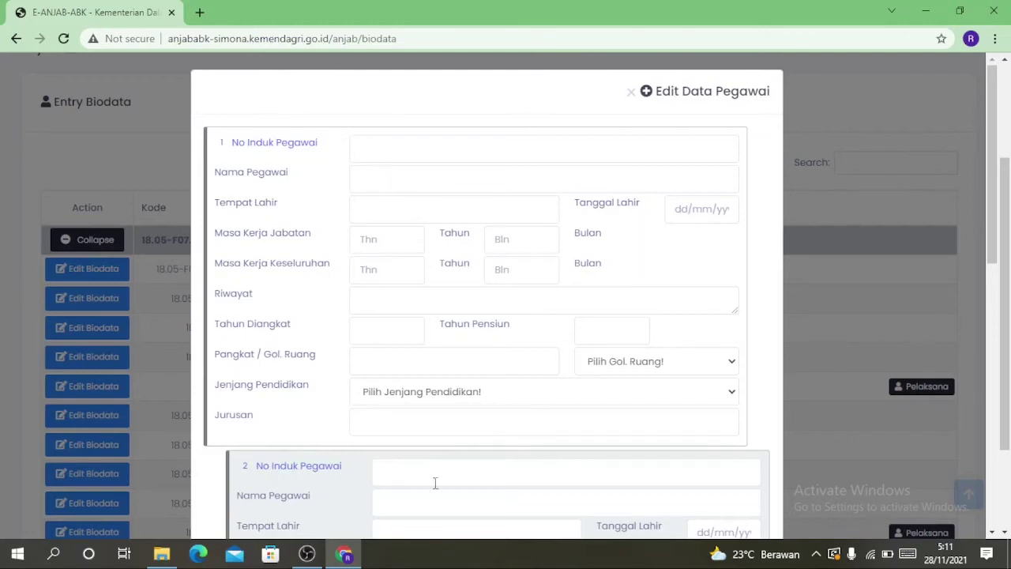
Fill the employee ID, name, place and date of birth from saved suggestions
click(388, 148)
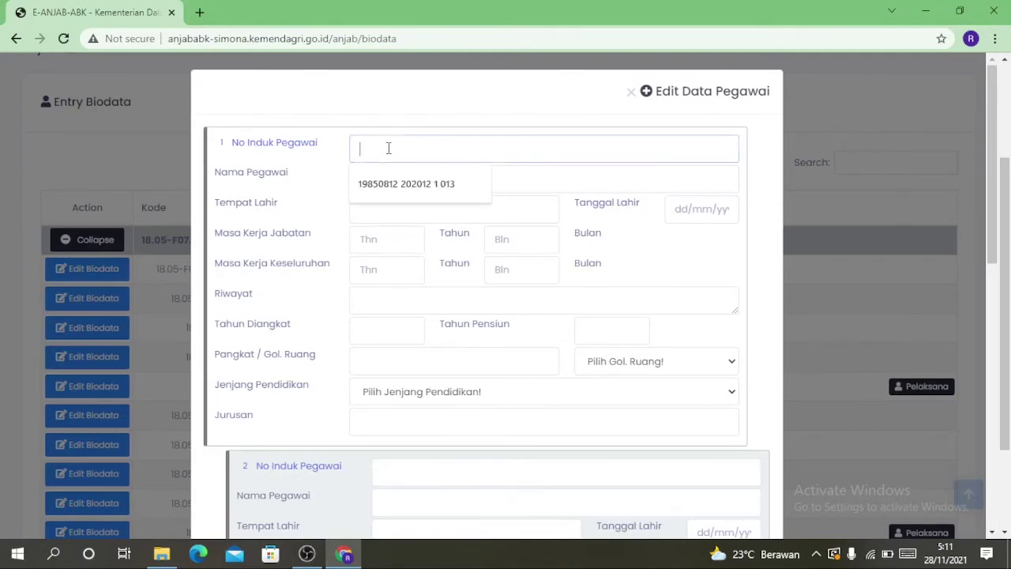
click(429, 192)
click(390, 183)
click(395, 215)
click(401, 210)
click(402, 246)
click(684, 209)
click(702, 246)
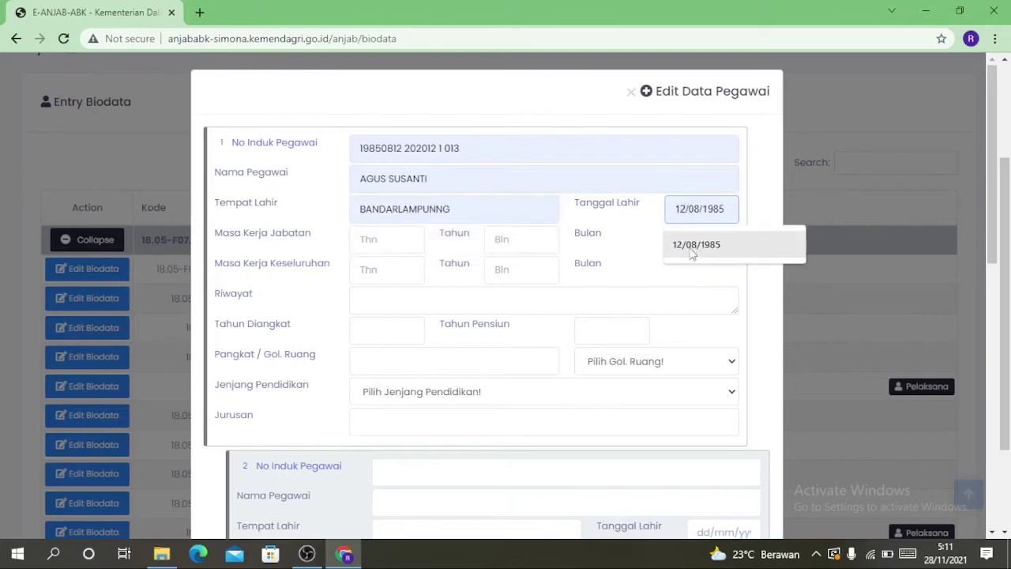
click(692, 246)
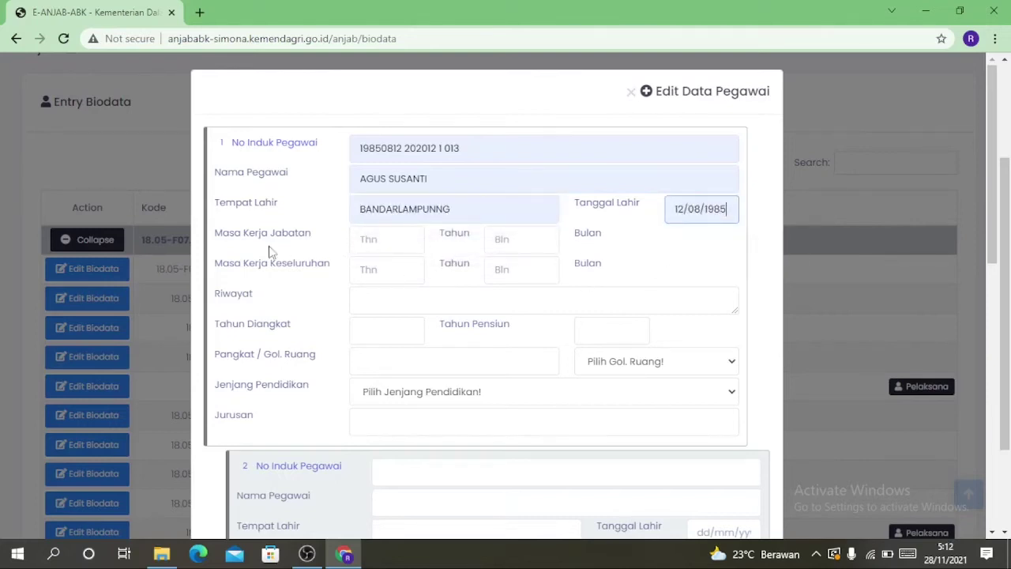
Set 11 months in the current position and total service of 3 years 11 months
click(517, 244)
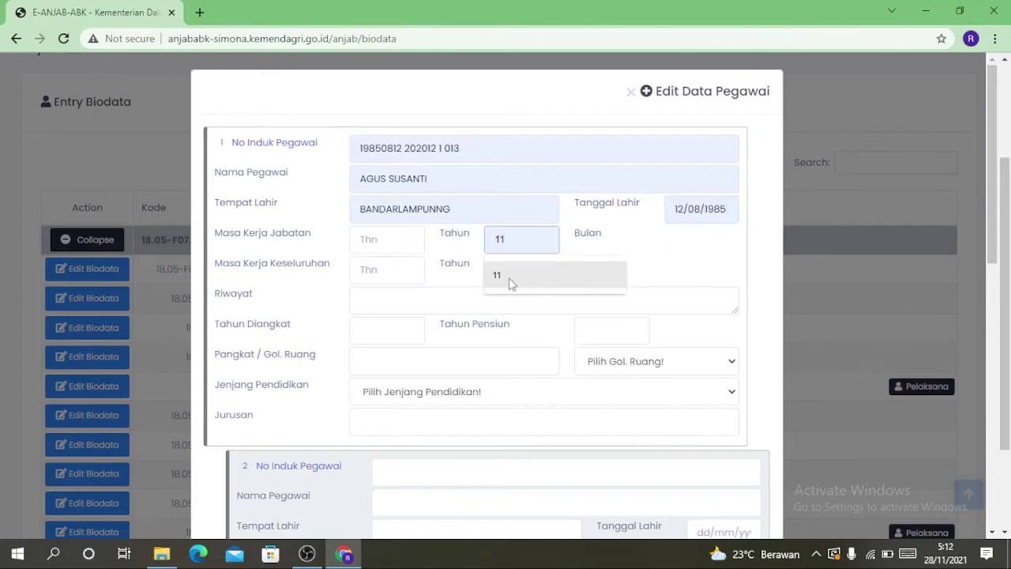
click(510, 282)
click(410, 273)
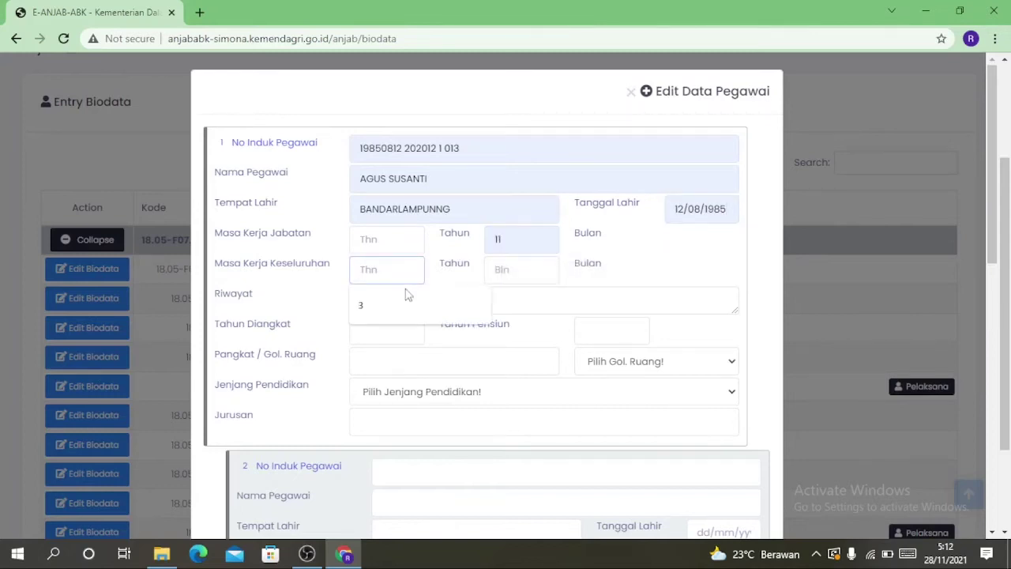
click(383, 305)
click(517, 270)
click(514, 303)
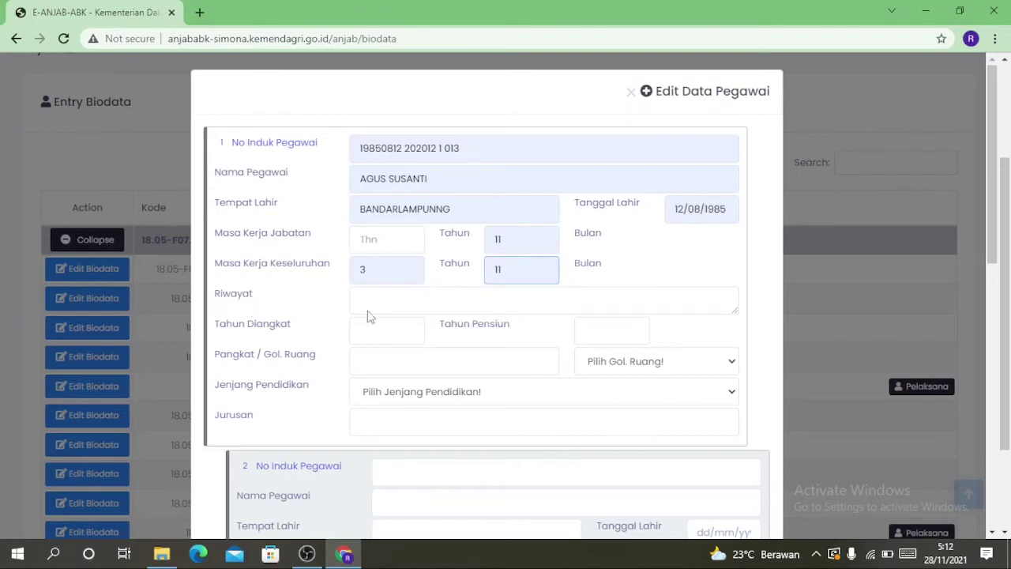
drag(735, 309, 751, 368)
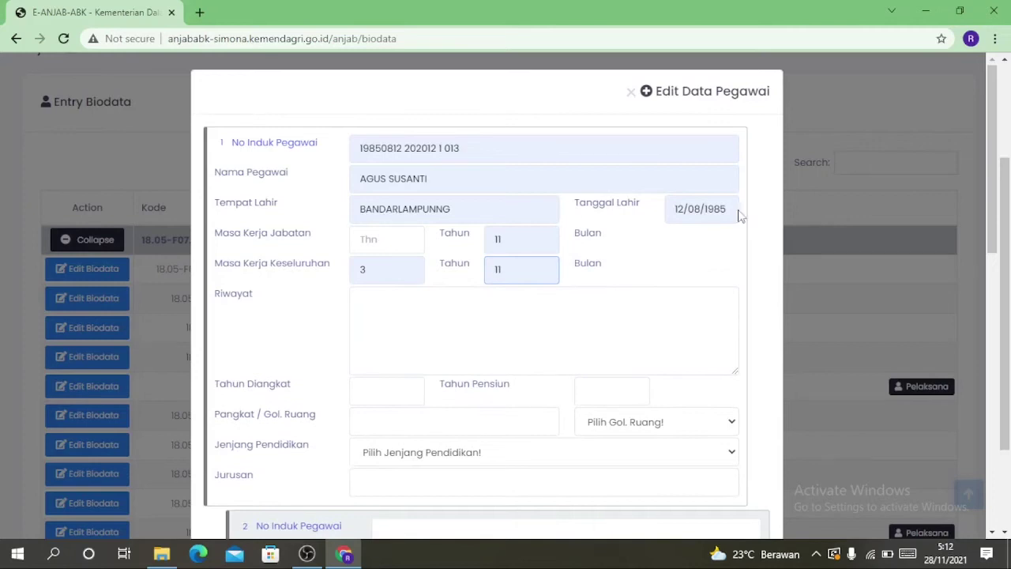
click(994, 534)
click(994, 534)
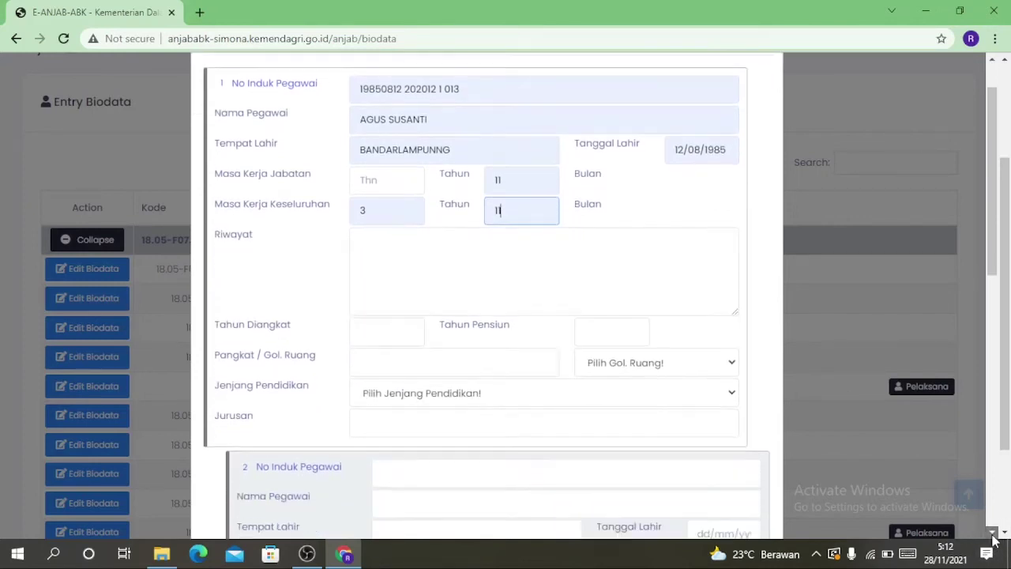
click(994, 533)
click(994, 534)
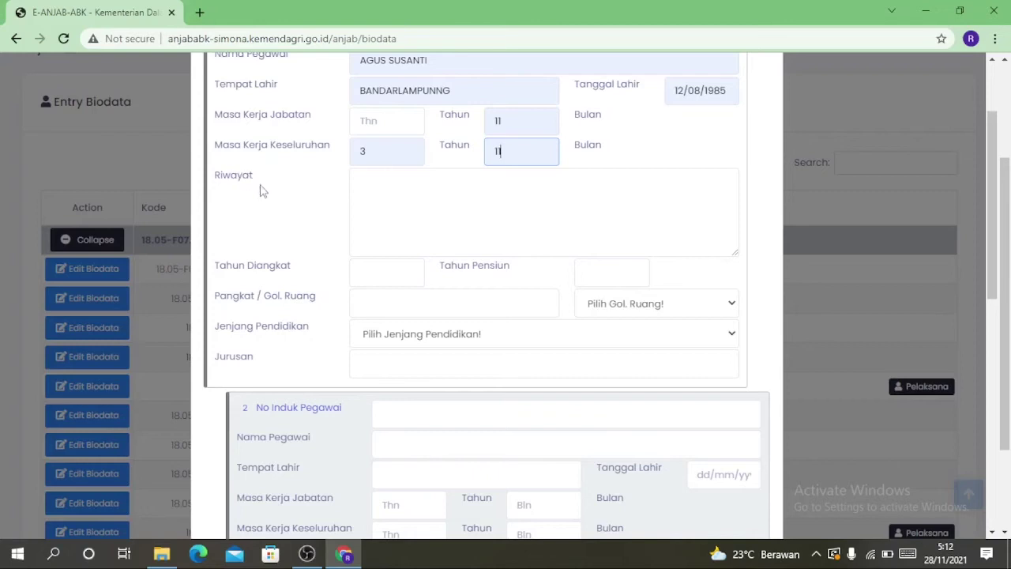
Enter appointment year 2020, retirement 2032, rank PENGATUR II/c, and D3 in Komputerisasi Akuntansi
click(373, 268)
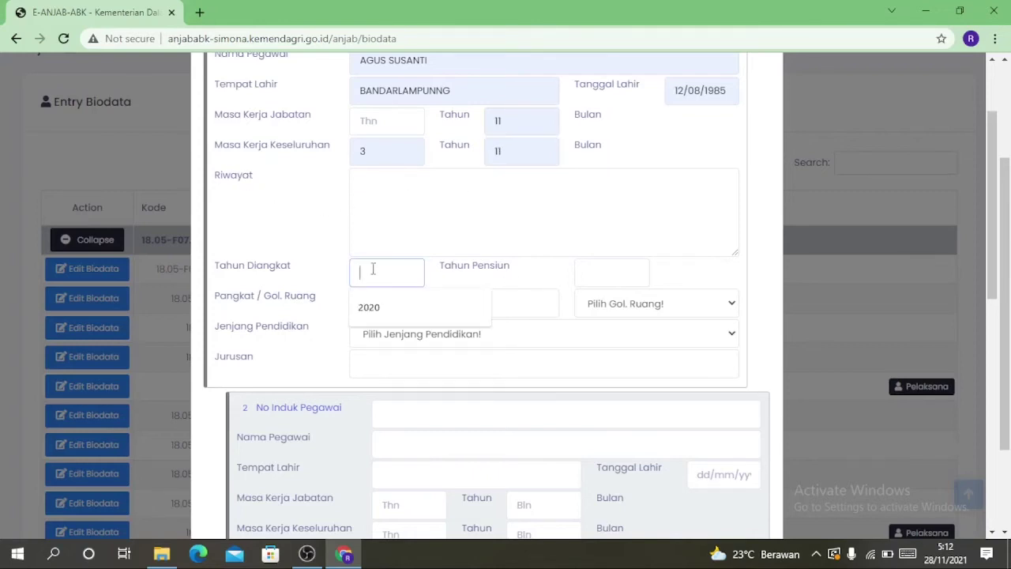
click(397, 310)
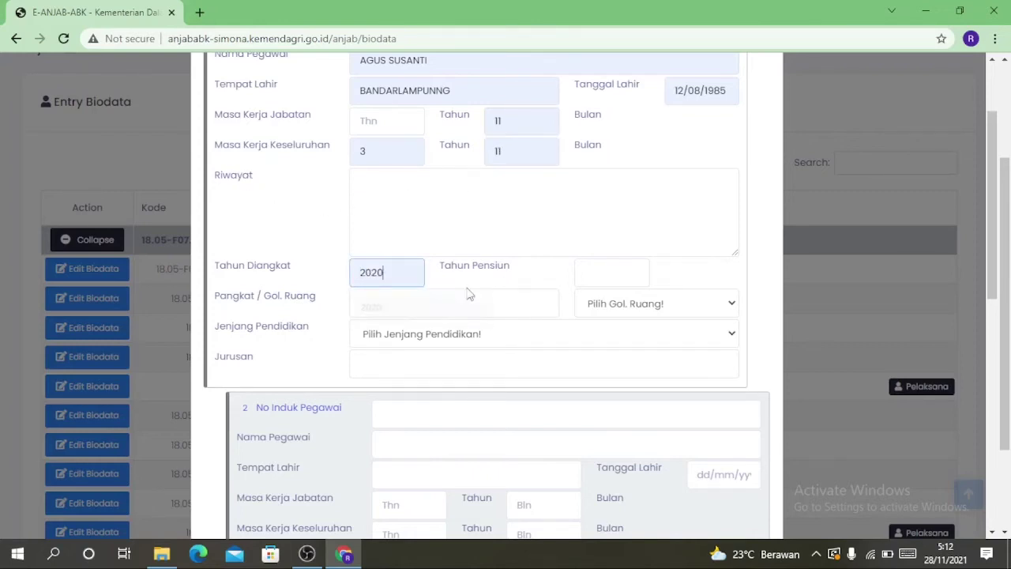
click(612, 276)
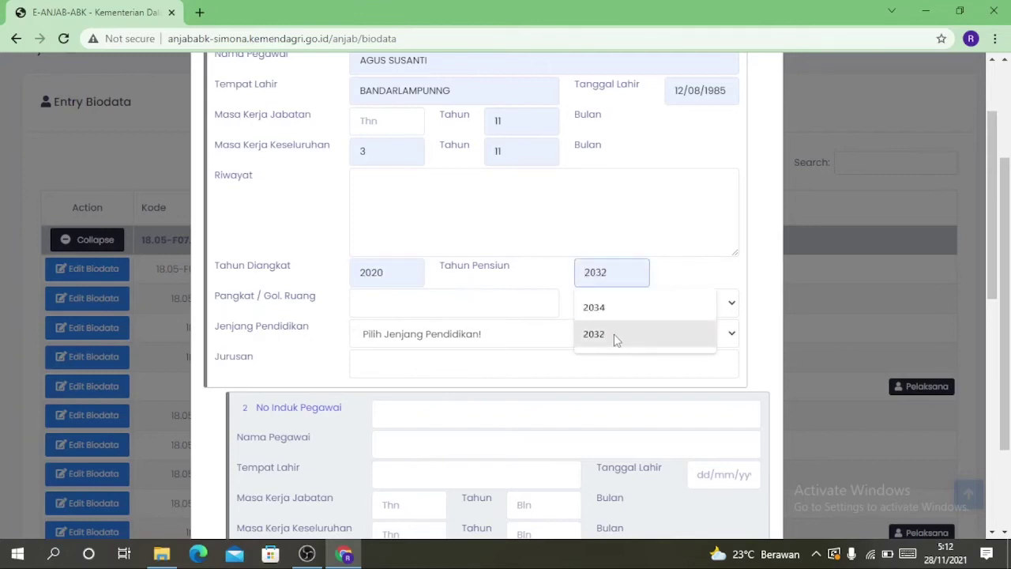
click(615, 338)
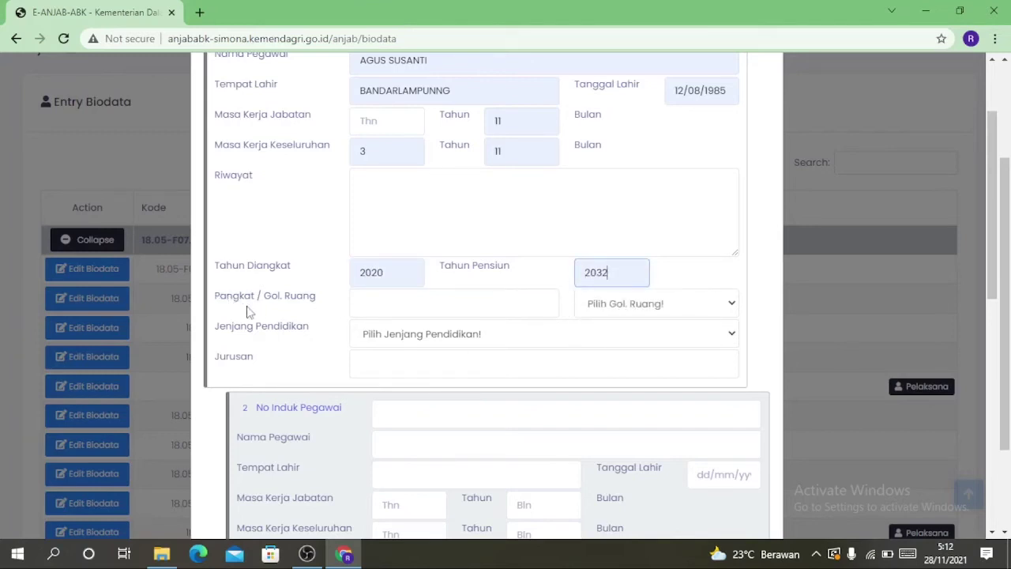
click(375, 305)
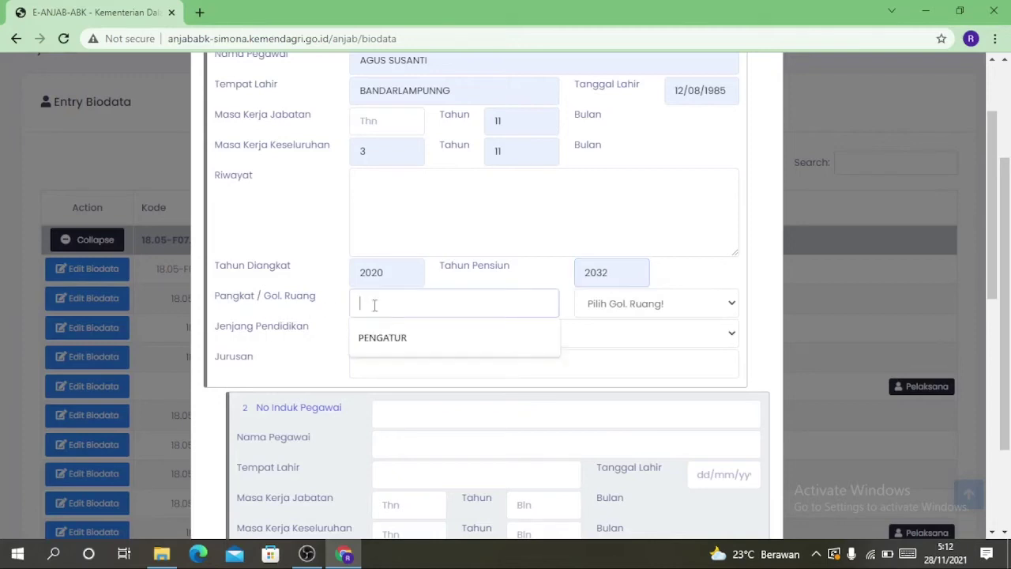
click(375, 335)
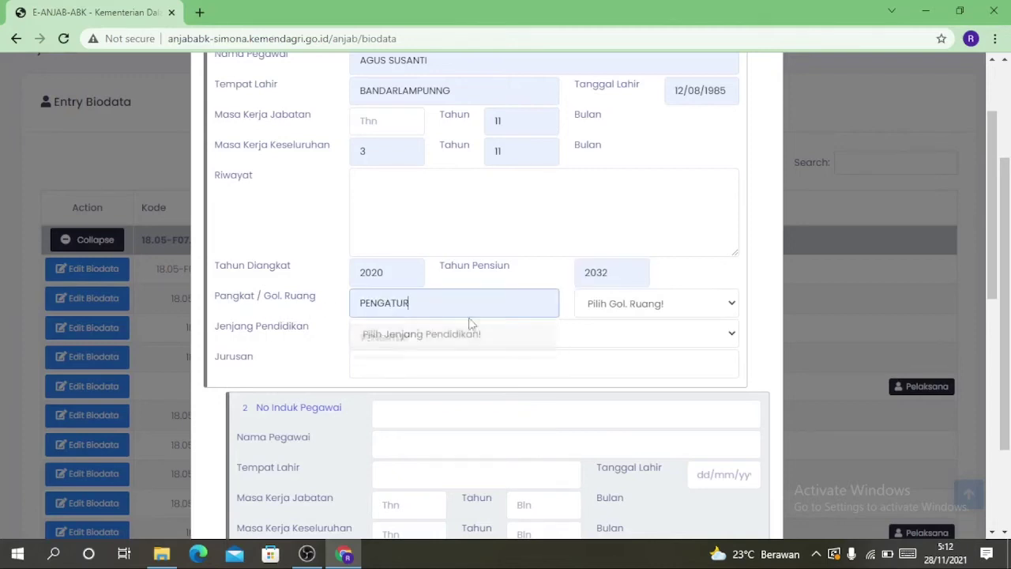
click(622, 314)
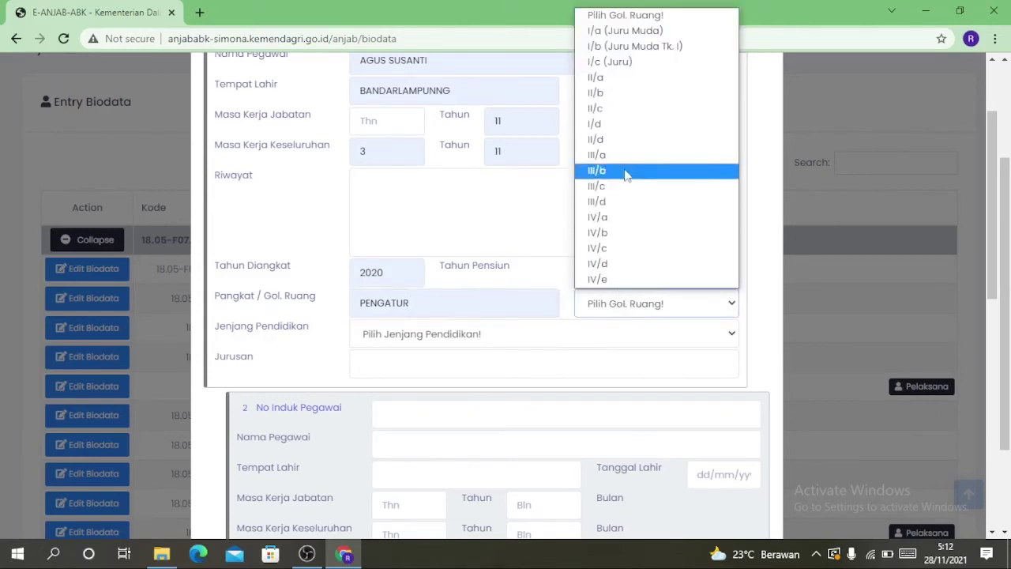
click(608, 108)
click(373, 338)
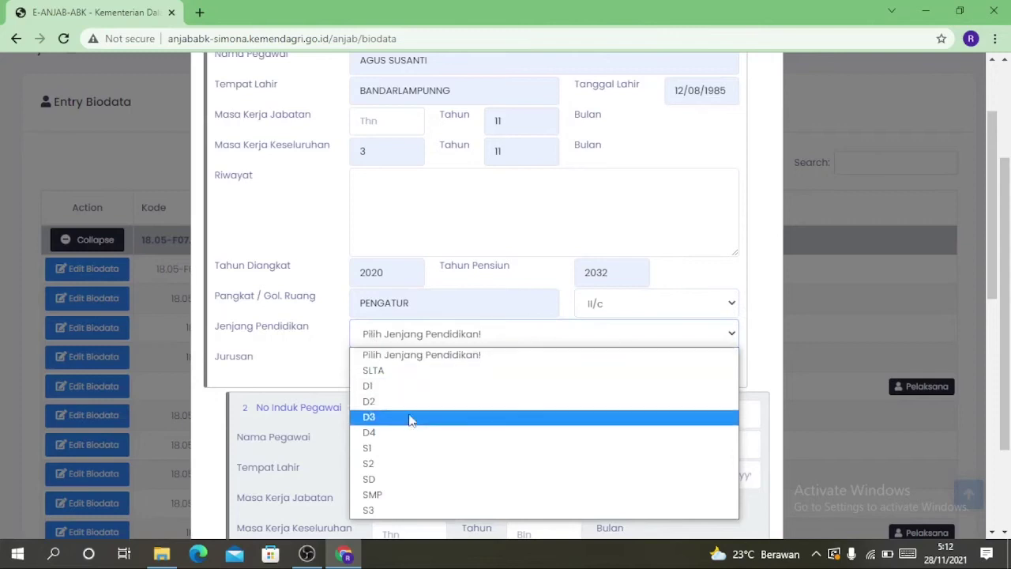
click(378, 419)
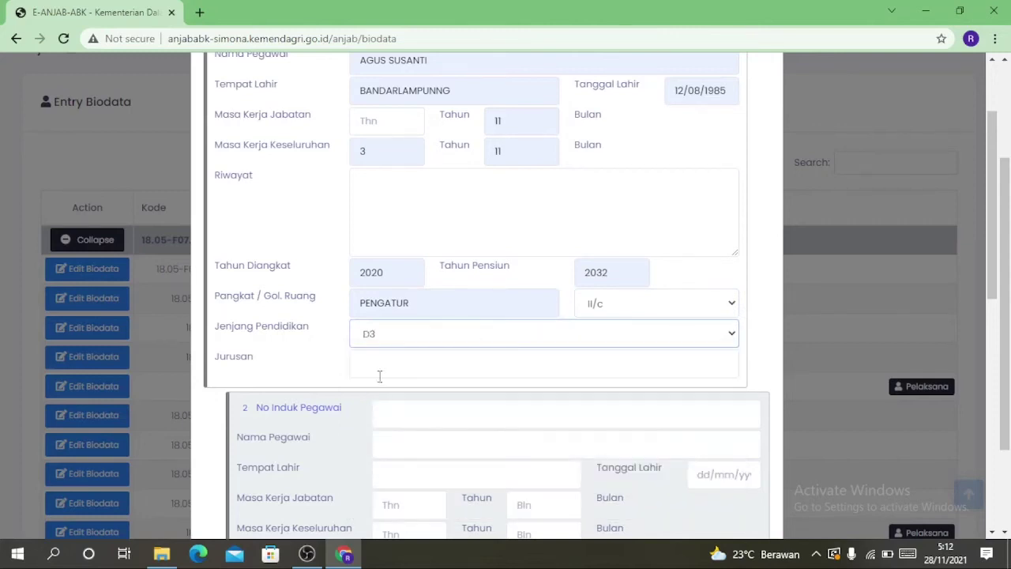
click(373, 362)
click(445, 401)
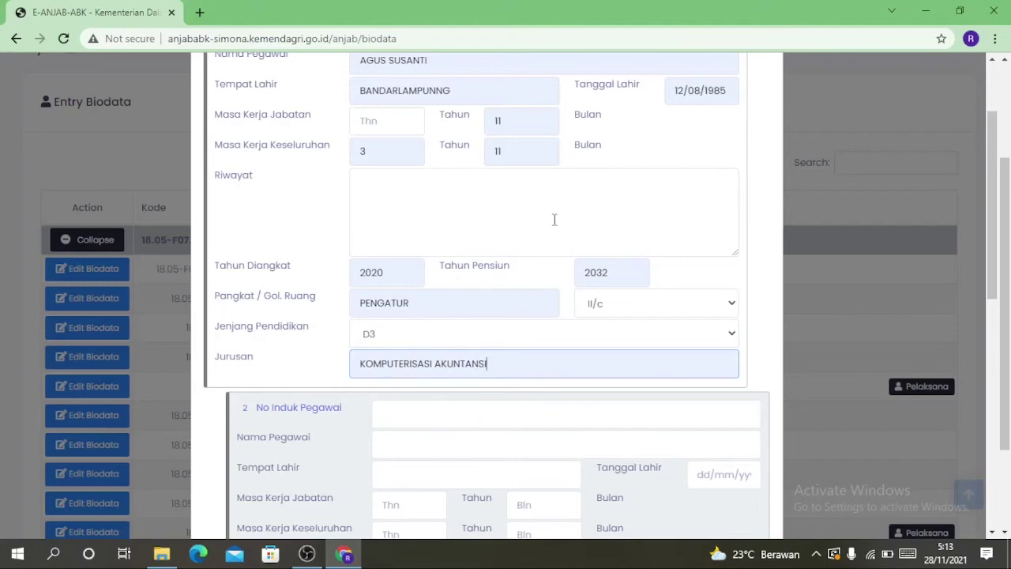
Review the completed form and save it with Simpan Biodata
scroll(528, 230, up, 2)
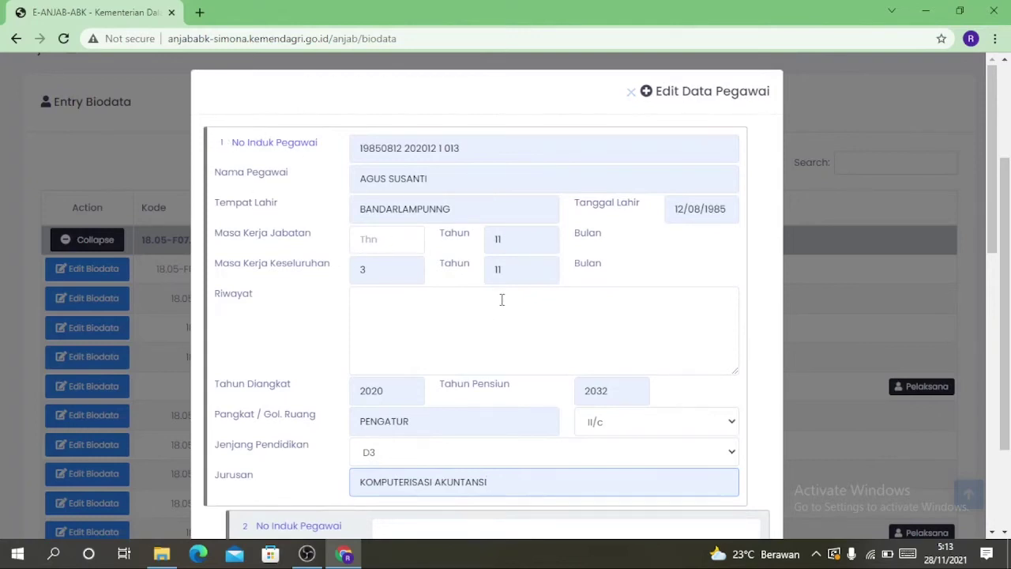
scroll(327, 309, down, 4)
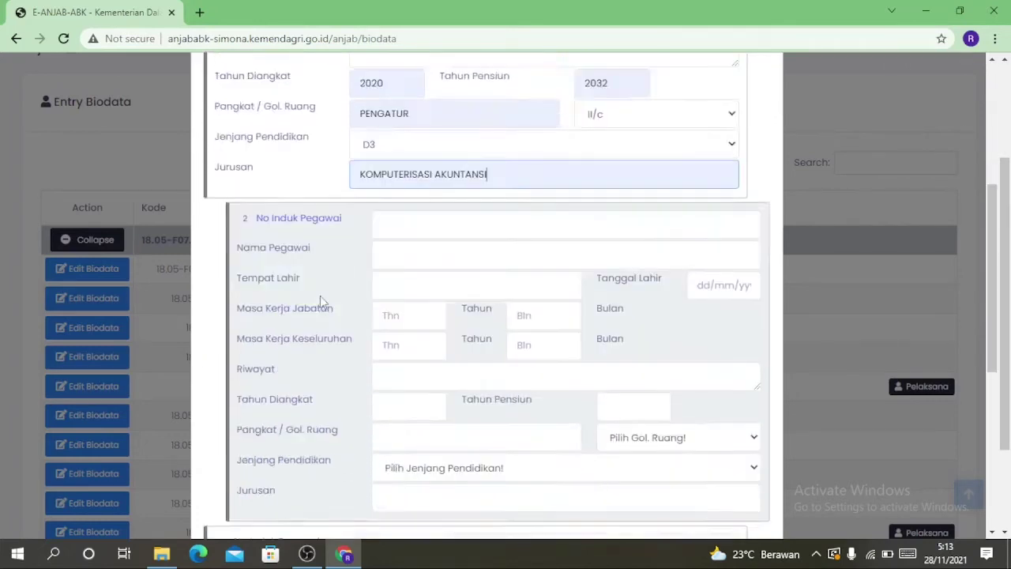
scroll(316, 292, down, 1)
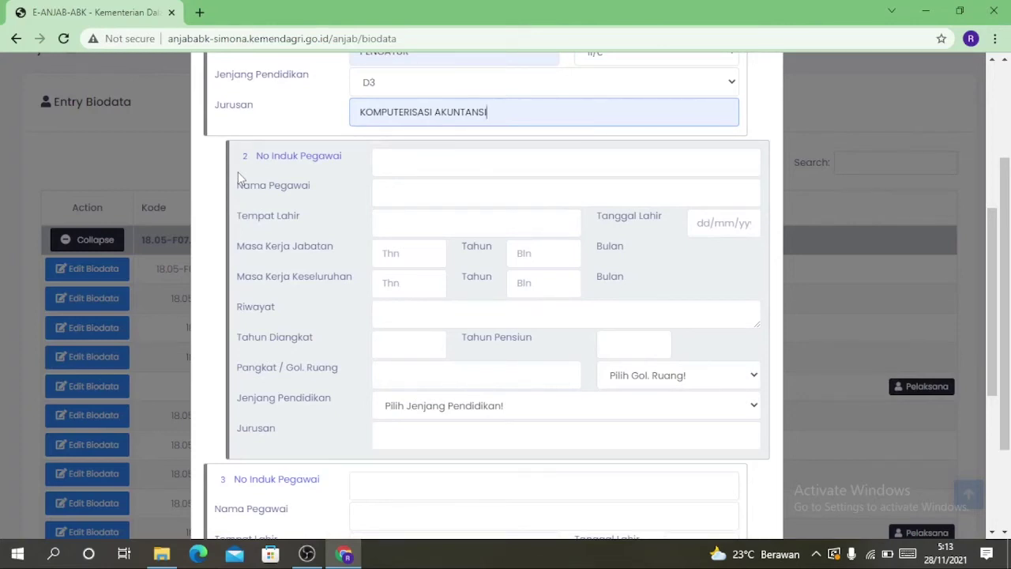
scroll(311, 203, up, 4)
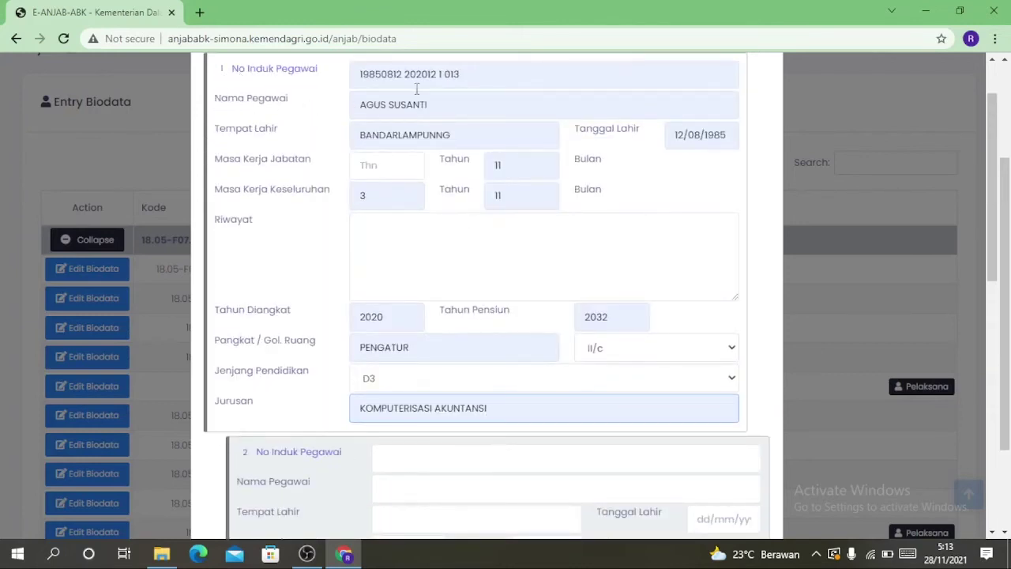
scroll(289, 323, down, 4)
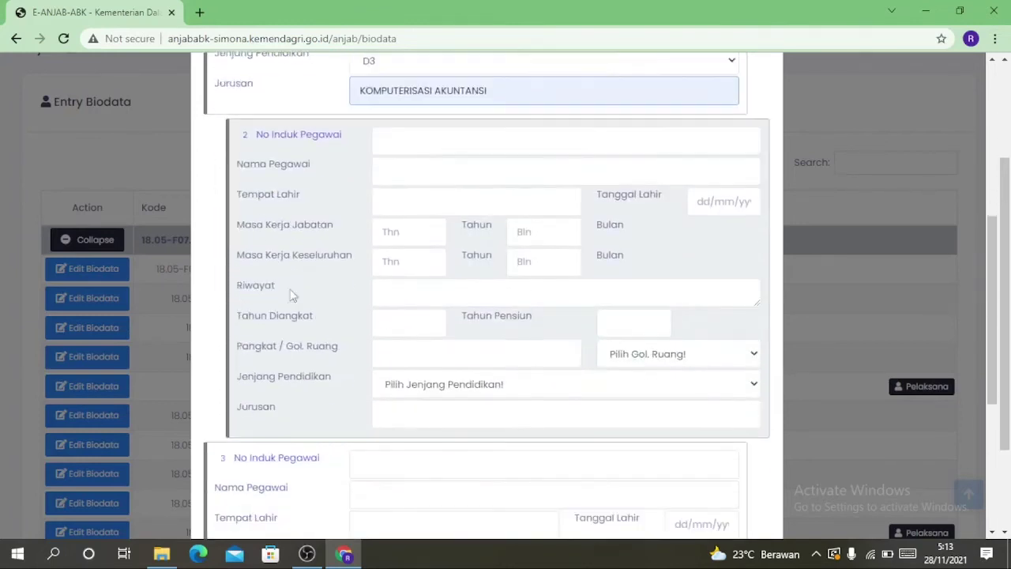
scroll(291, 305, down, 4)
click(697, 498)
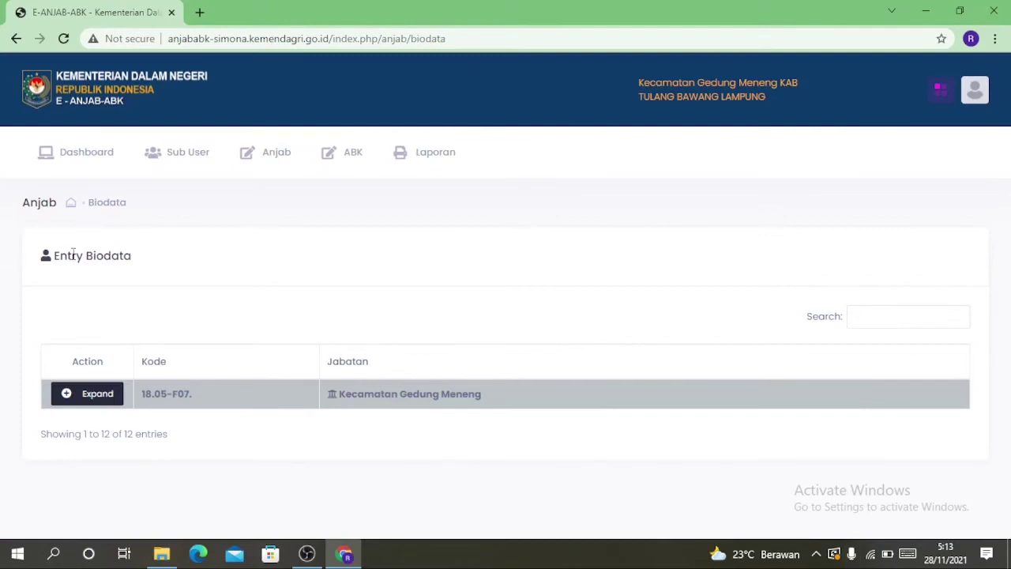
Go to Anjab > Entry Analisis Jabatan and open Edit Analisis for Pengadministrasi Umum
click(79, 396)
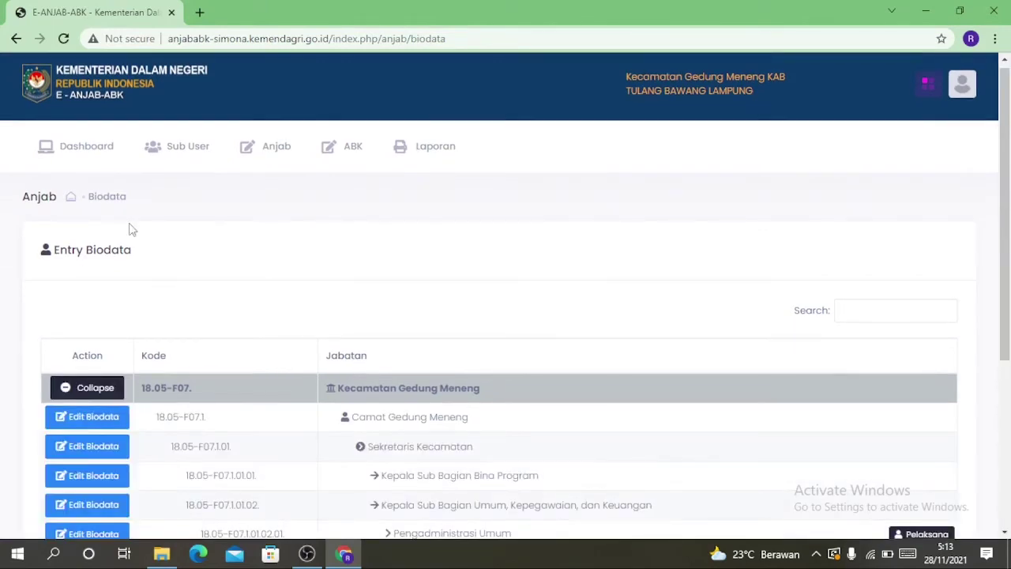
click(248, 157)
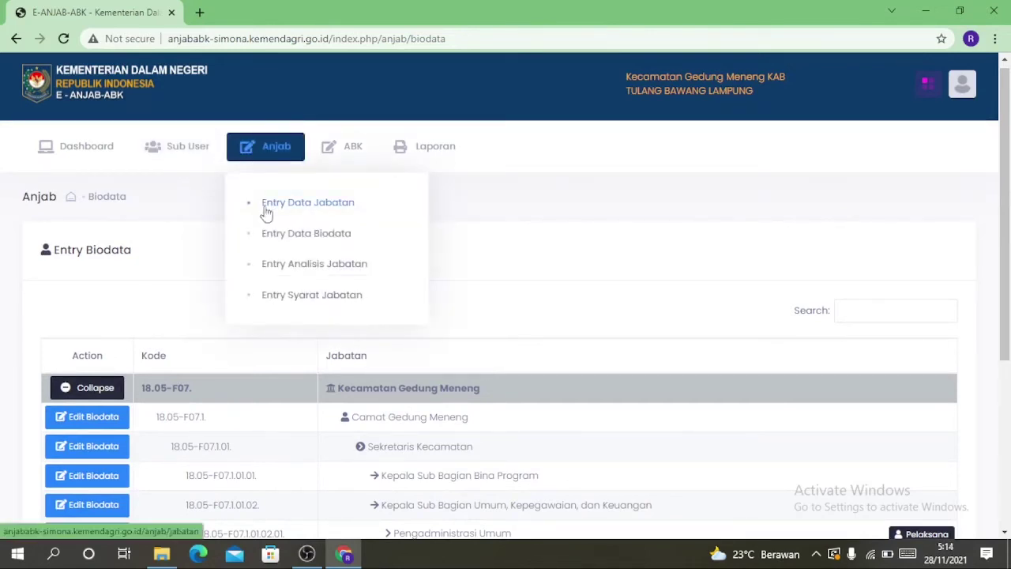
click(276, 273)
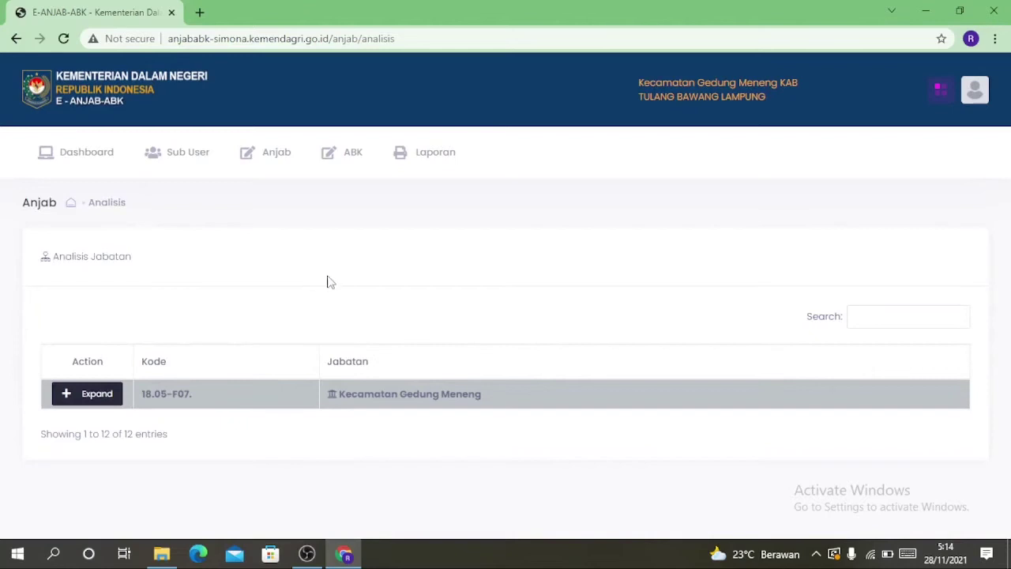
click(69, 403)
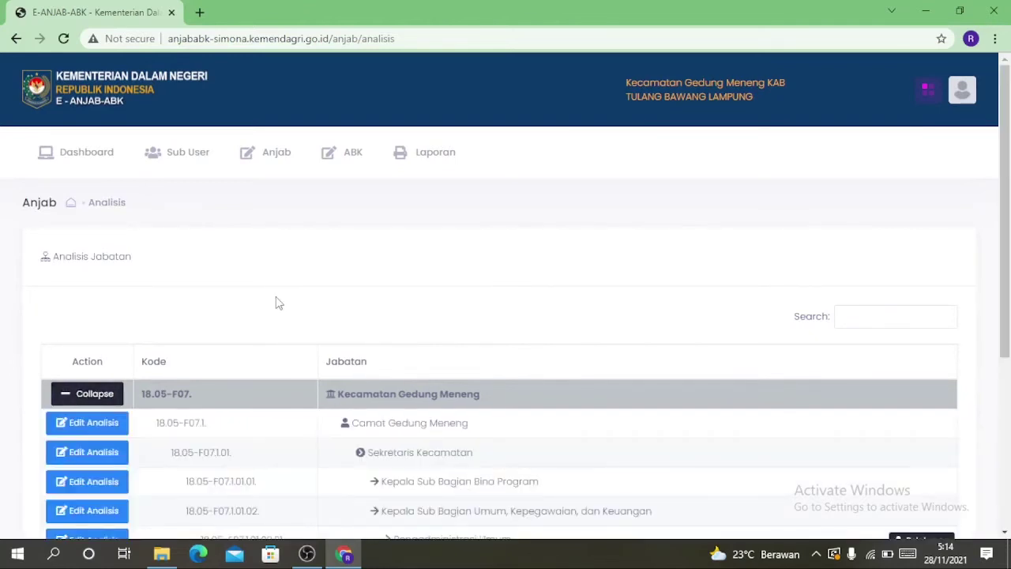
scroll(277, 300, down, 1)
scroll(277, 294, down, 2)
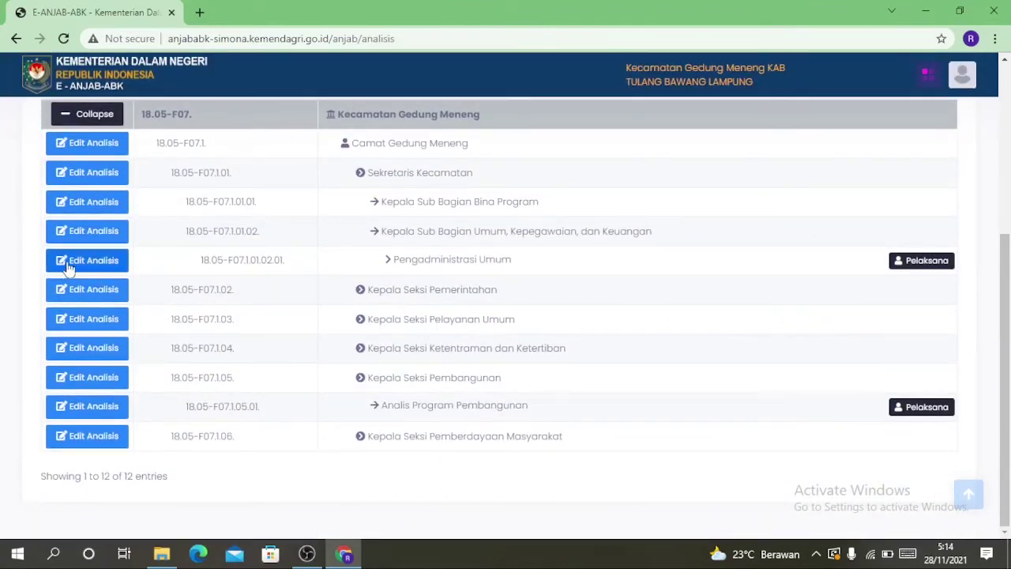
click(103, 269)
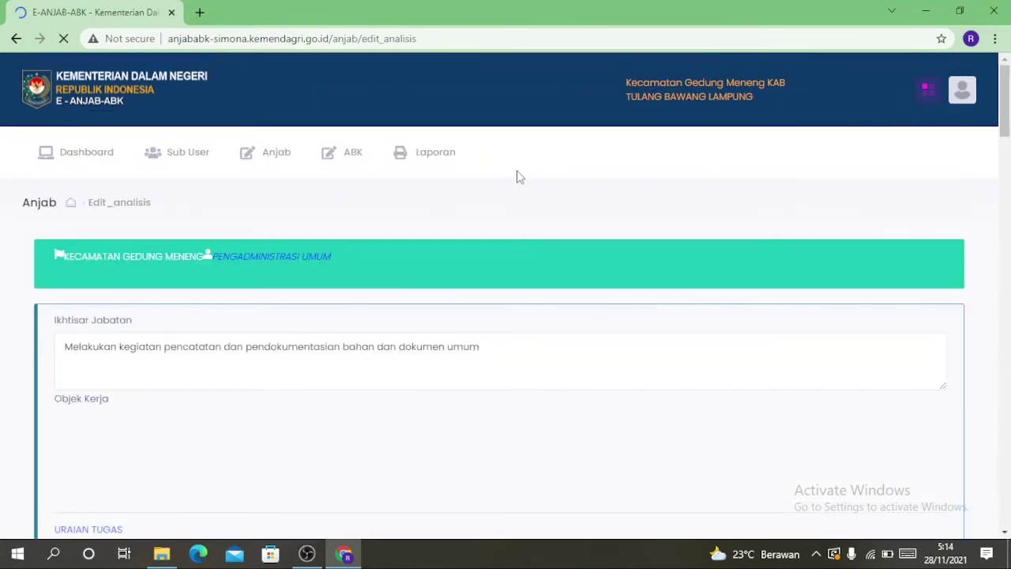
Add Surat / Dokumen Kantor and Data dan Informasi to the Objek Kerja field
scroll(517, 178, down, 1)
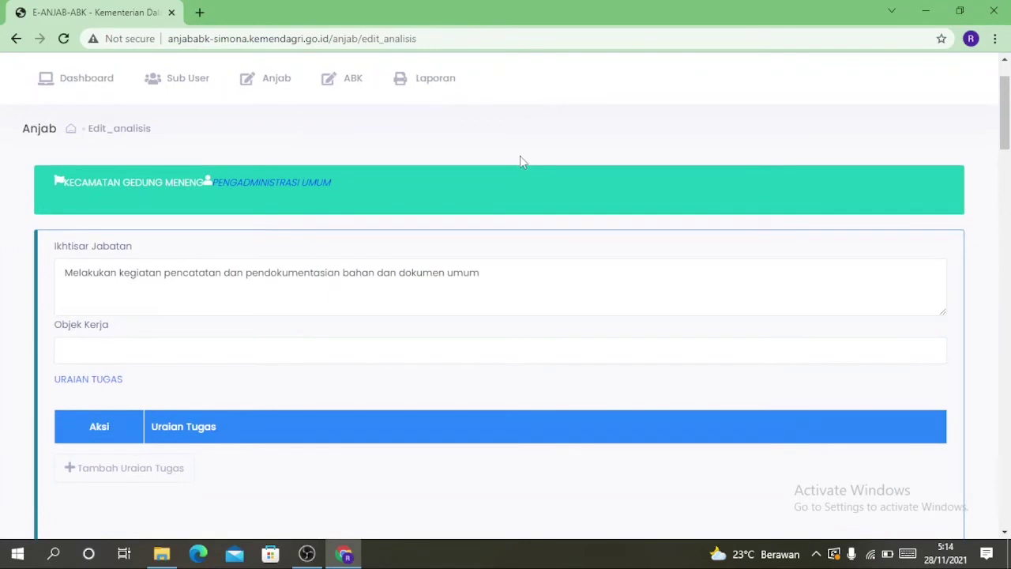
scroll(518, 160, up, 1)
scroll(517, 160, down, 2)
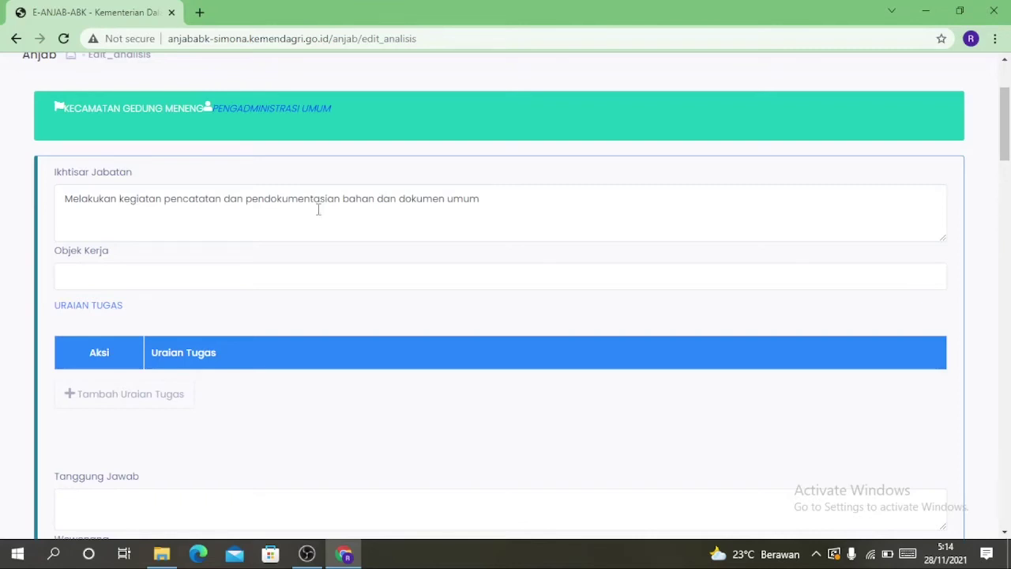
click(72, 278)
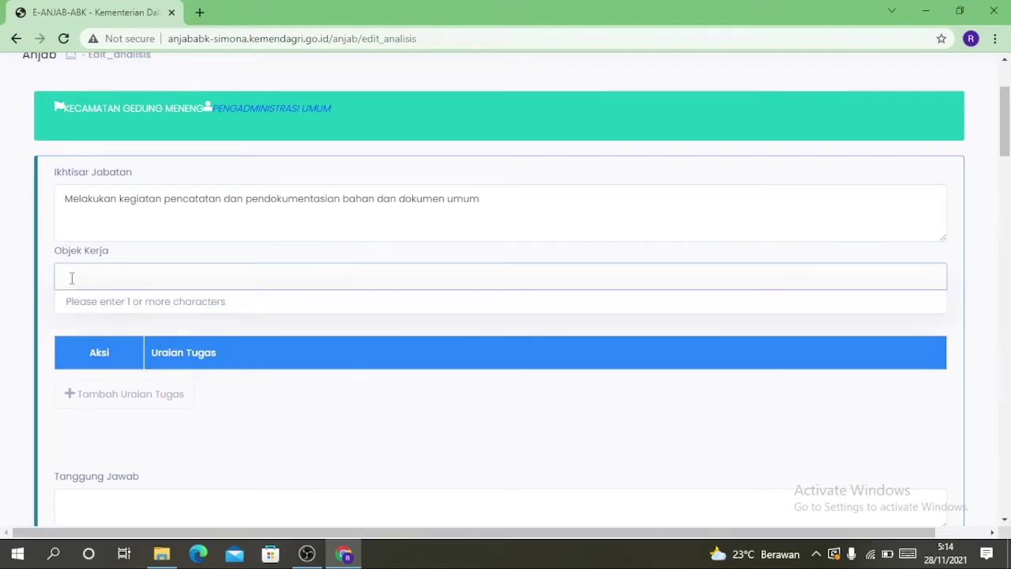
text(a)
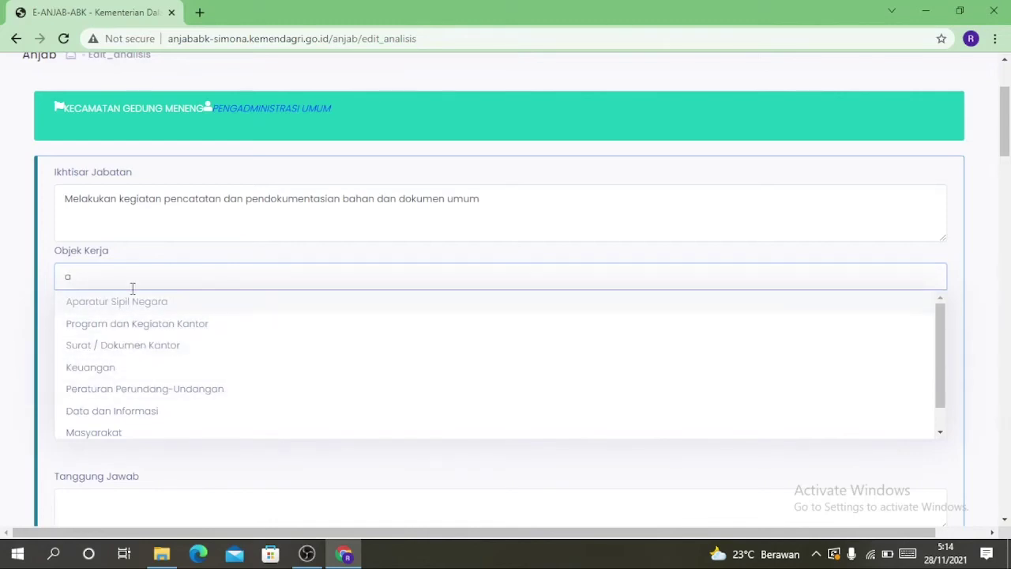
click(138, 348)
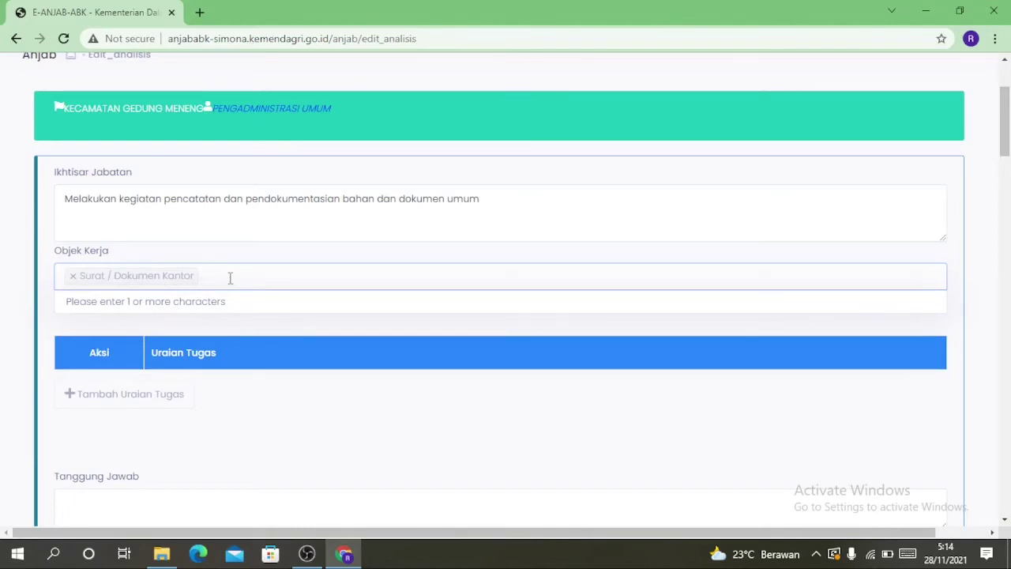
text(a)
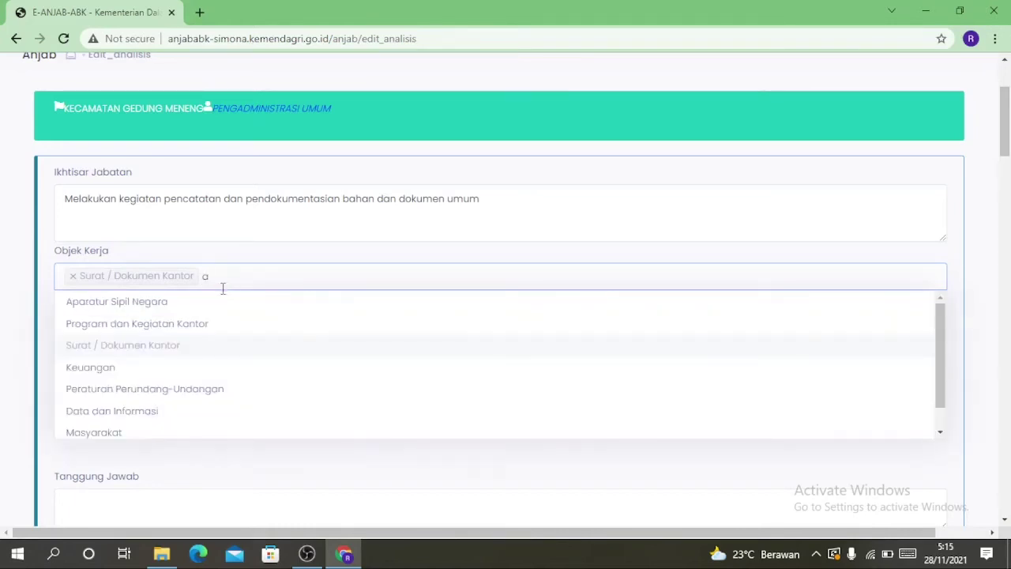
click(115, 412)
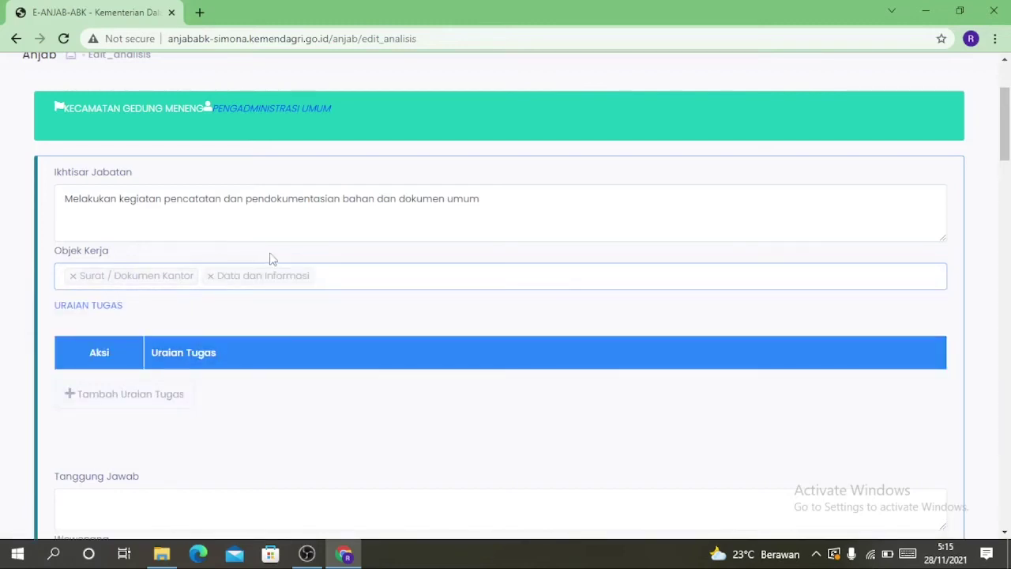
scroll(268, 255, down, 1)
scroll(268, 255, down, 3)
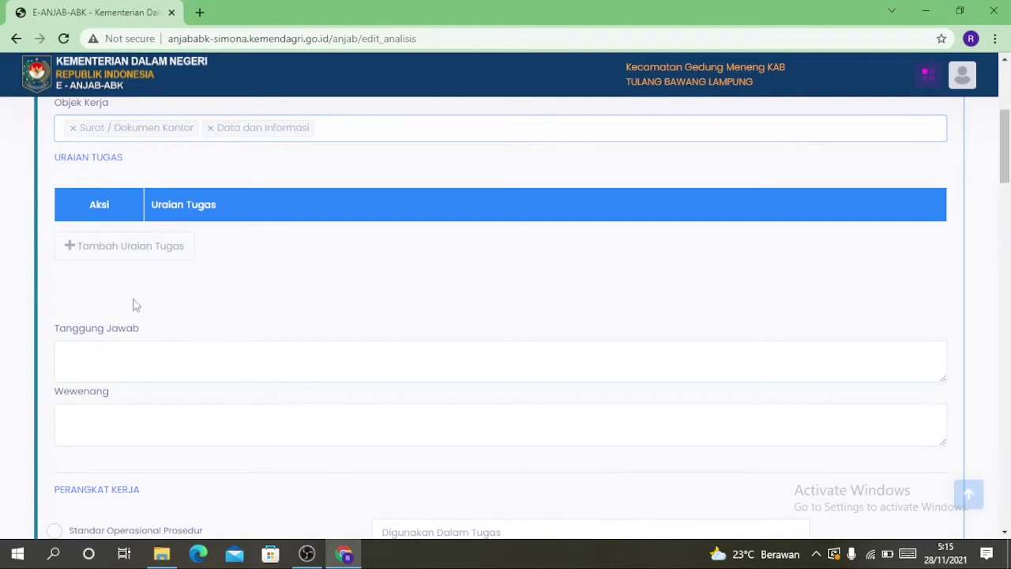
Add a task entry and paste the prepared task description
click(125, 251)
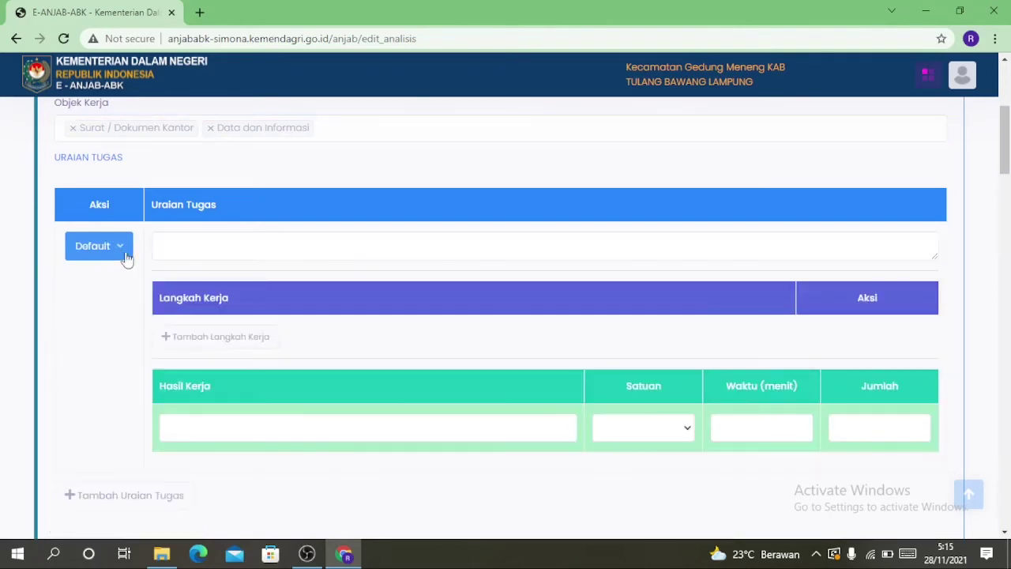
click(243, 248)
text(Menerima, mencatat, dan mentortir surat nasuk sesuai prosedur dan ketentuan yang berlaku agar memudahkan pencarian di SUb Bagian Umum, Kepegawaian, dan)
text(Ke)
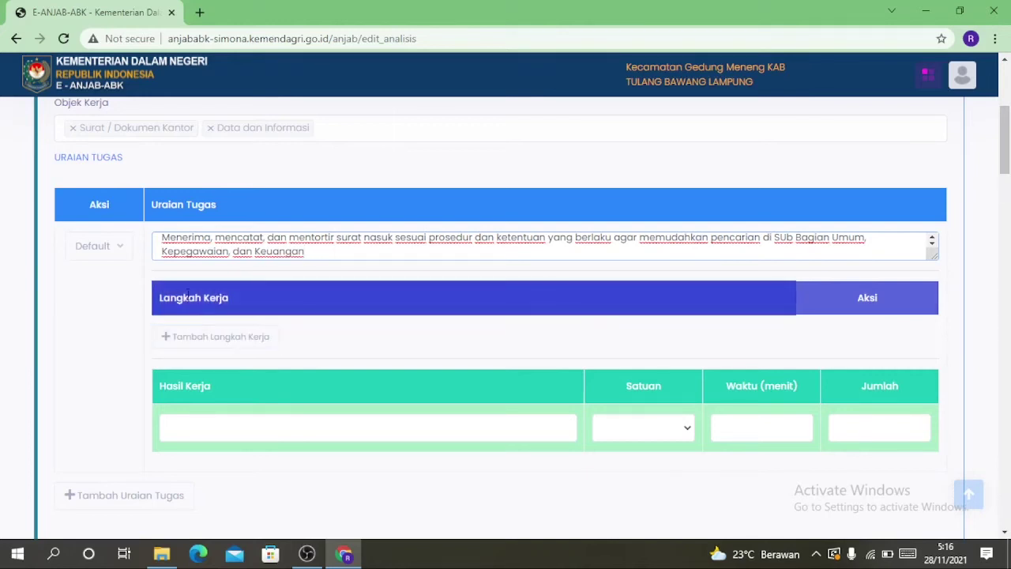
scroll(295, 345, down, 2)
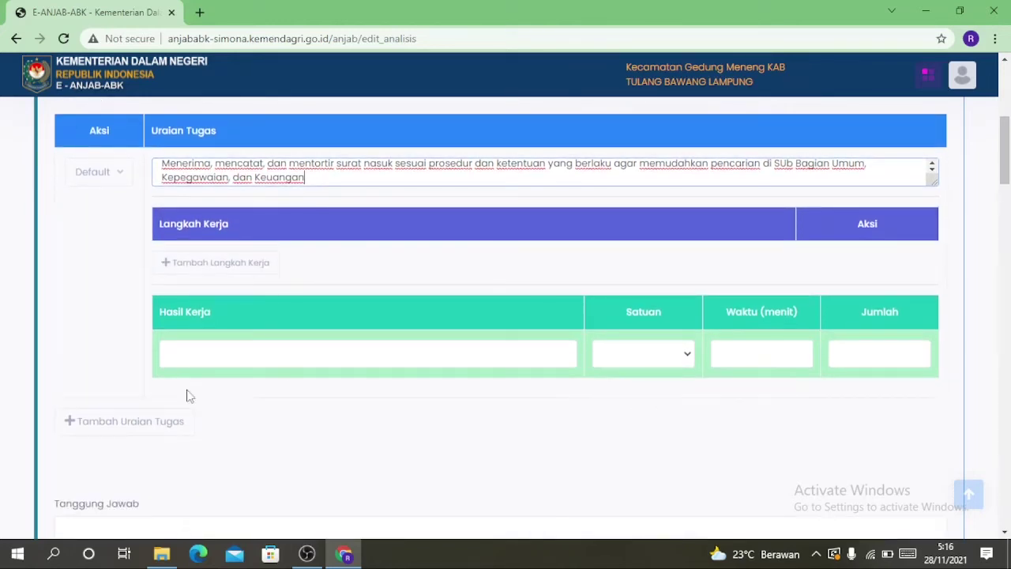
Record result 'Dokumen; Surat Yang telah disortir' in Dokumen, 300 minutes, 120, then add a blank task
click(202, 353)
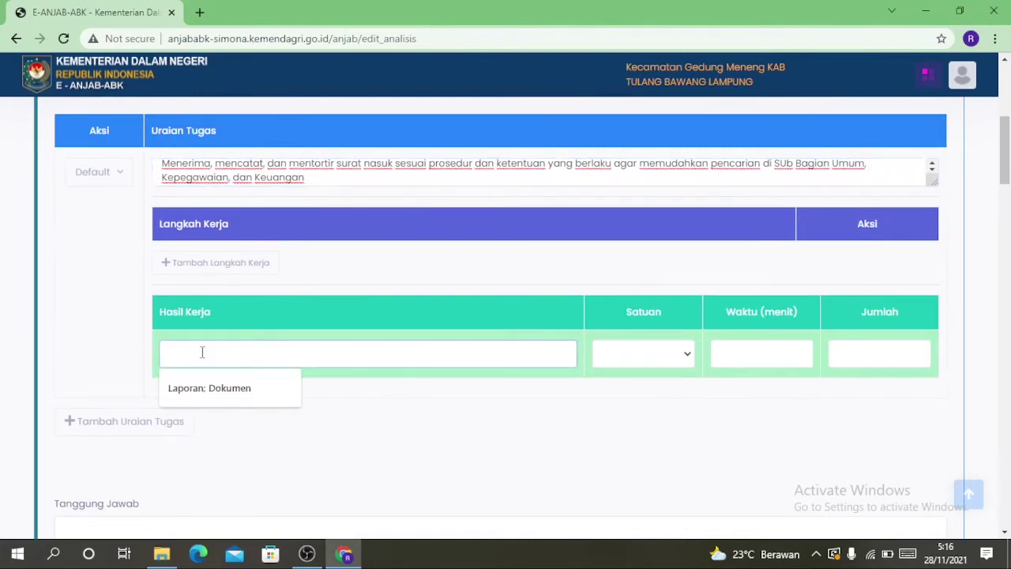
text(Dokumen; Surat Yang telah disortir)
click(609, 359)
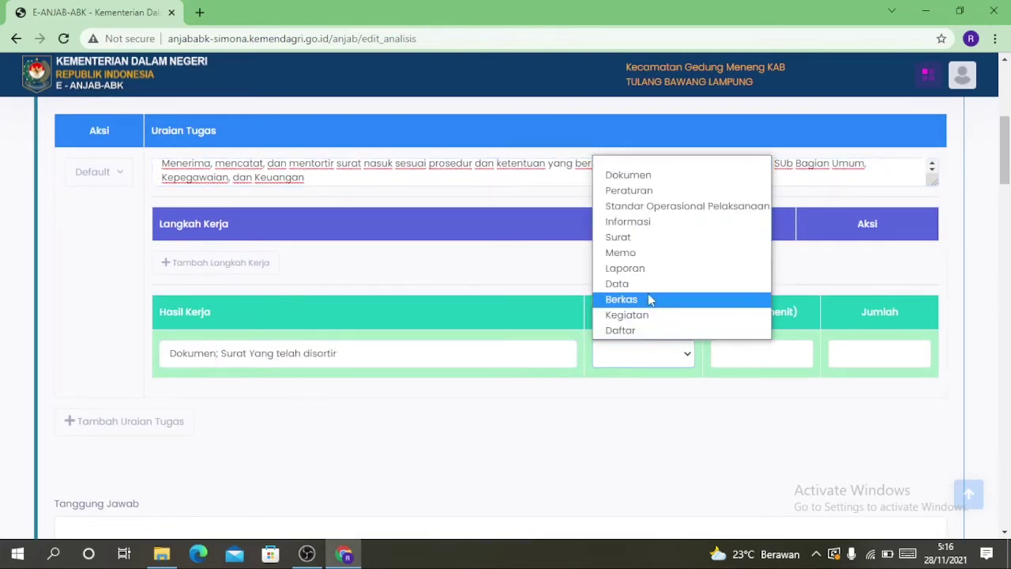
click(629, 176)
click(761, 348)
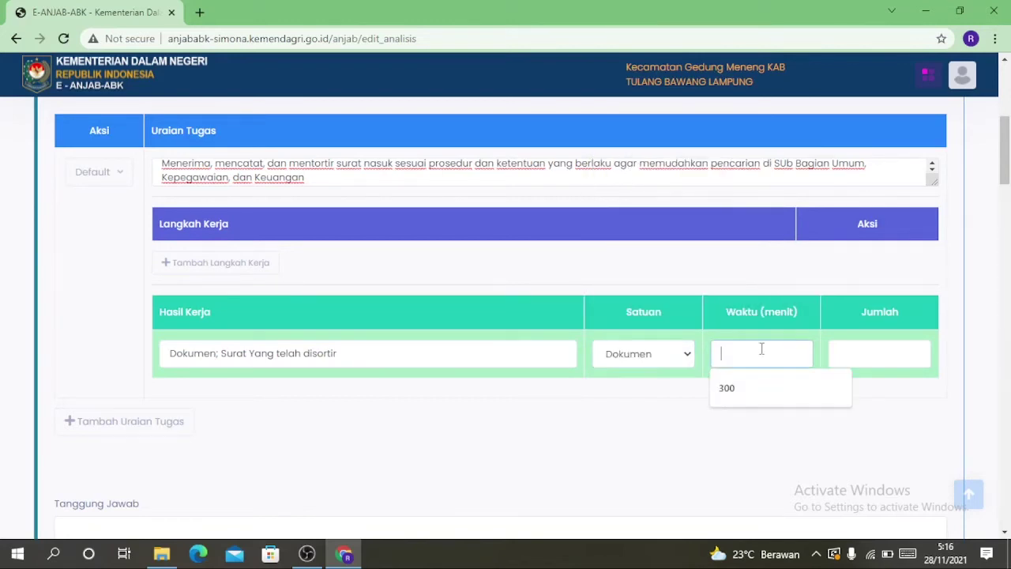
click(727, 389)
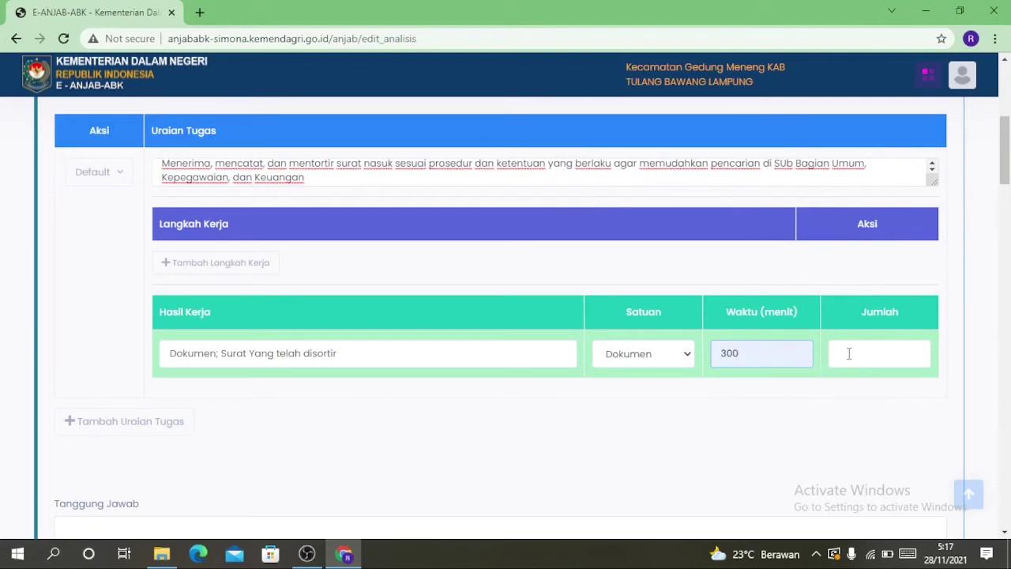
click(848, 353)
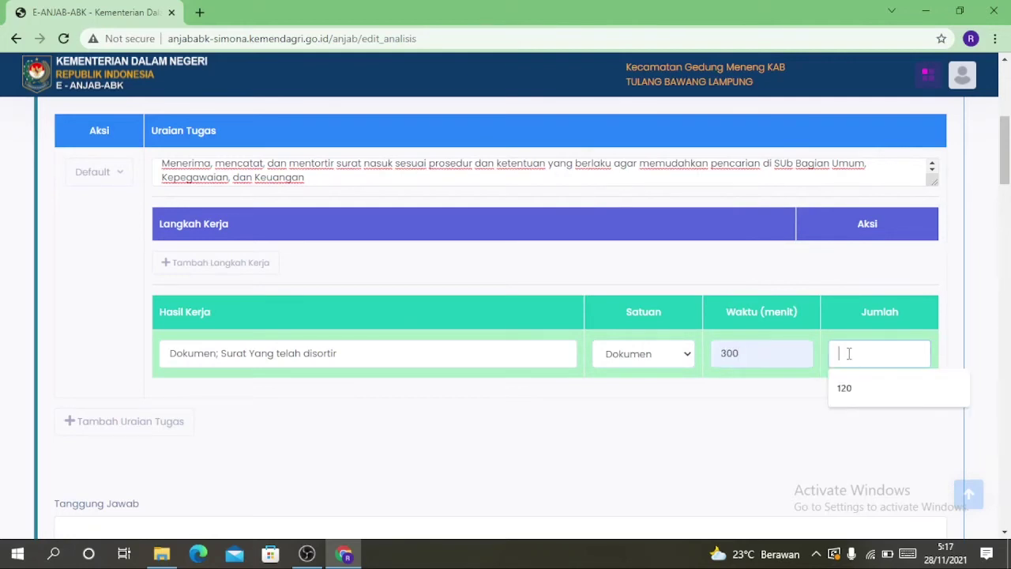
click(860, 393)
scroll(477, 437, down, 1)
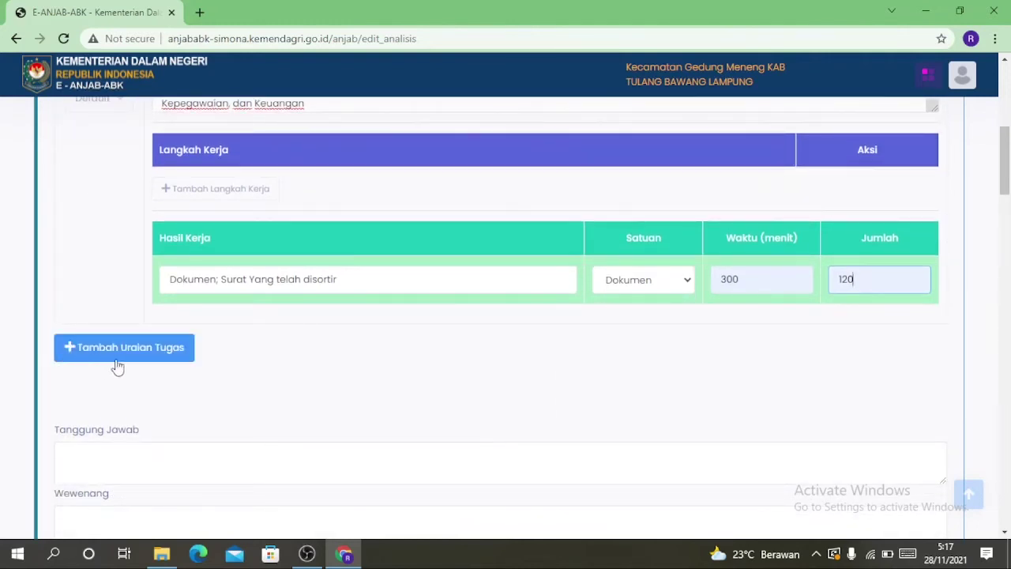
click(161, 356)
scroll(371, 338, down, 2)
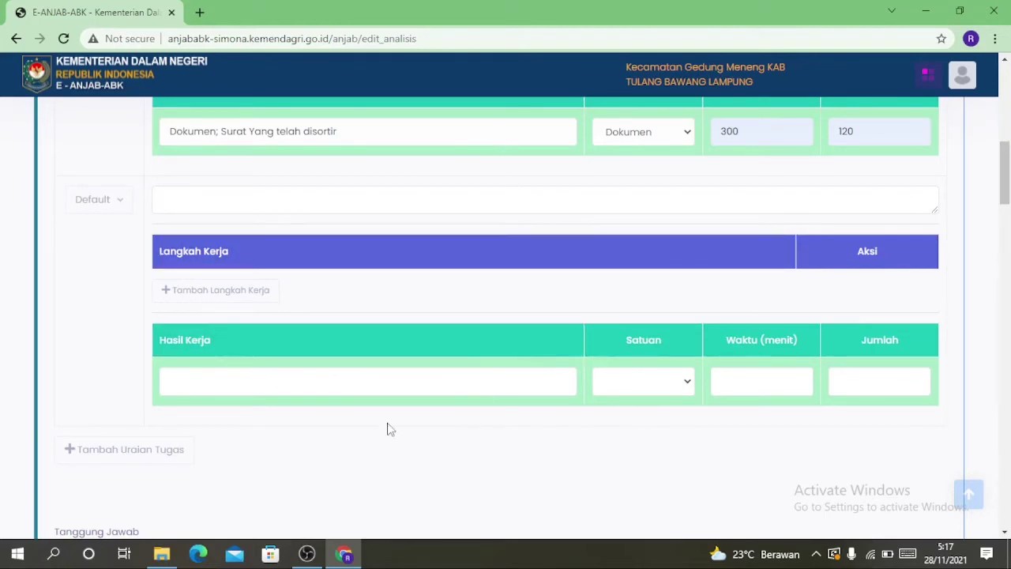
Enter responsibilities 'Kelancaran dalam pelaksanaan tugas' and 'Kebenaran dalam pengelompokan surat/dokumen', plus authority '- Meminta petunjuk dan arahan'
scroll(389, 422, down, 1)
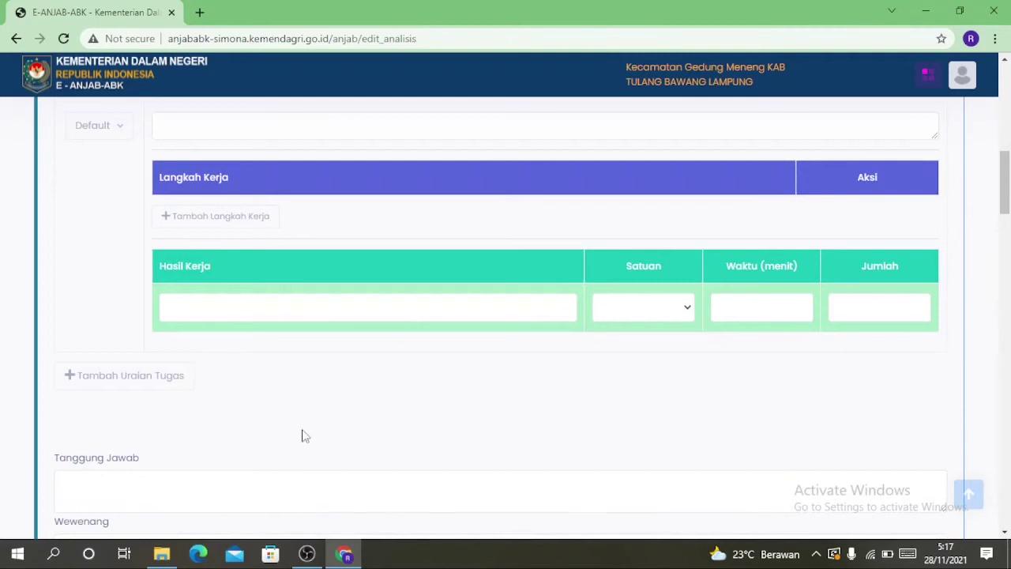
scroll(306, 335, down, 3)
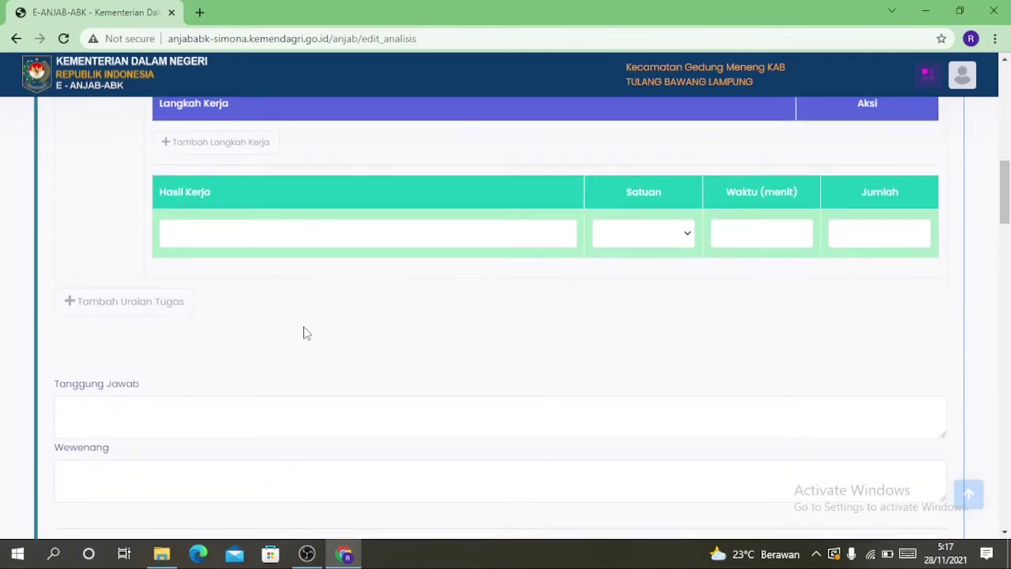
scroll(237, 292, down, 1)
click(123, 186)
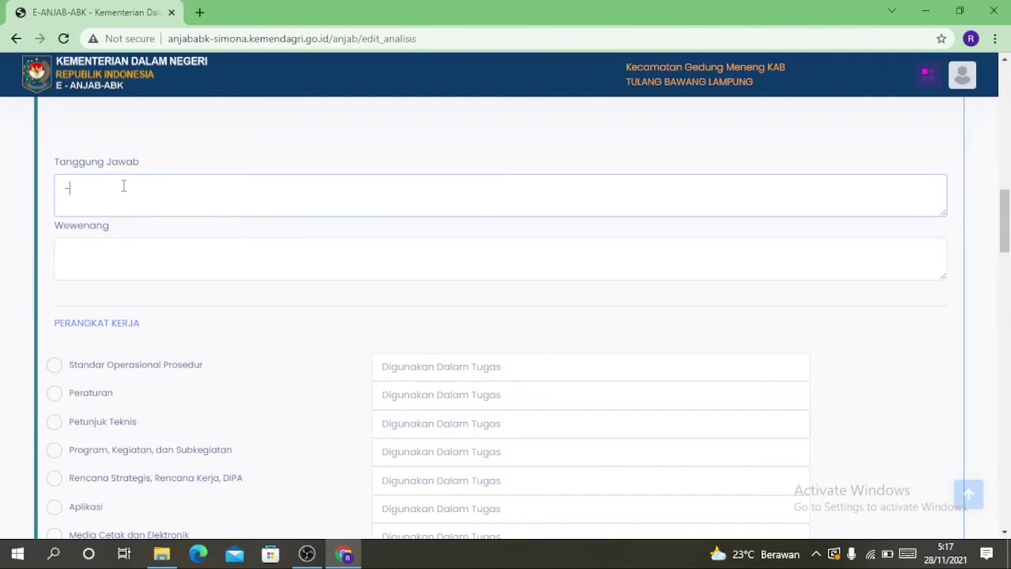
text(- Kelabc)
text(n dalam pelaksa)
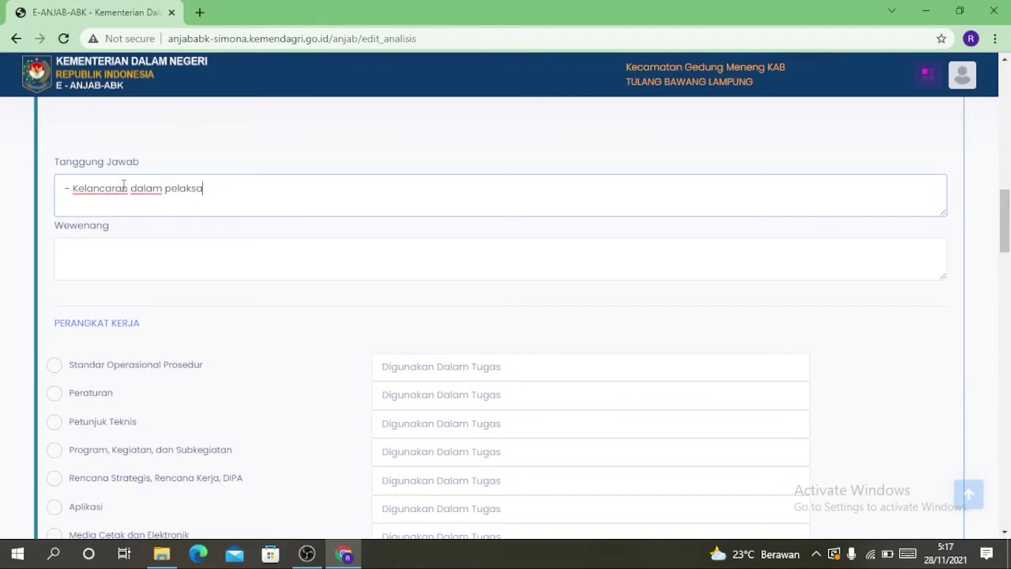
text(naan tugas)
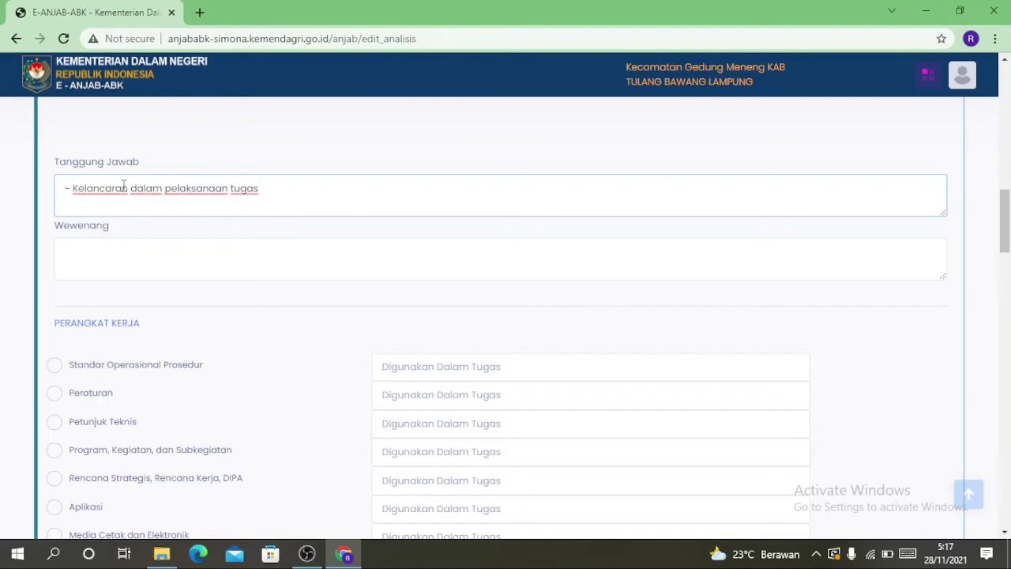
text(Kebenaran dalam pengelompokan surat/dokumen)
click(78, 250)
text(- )
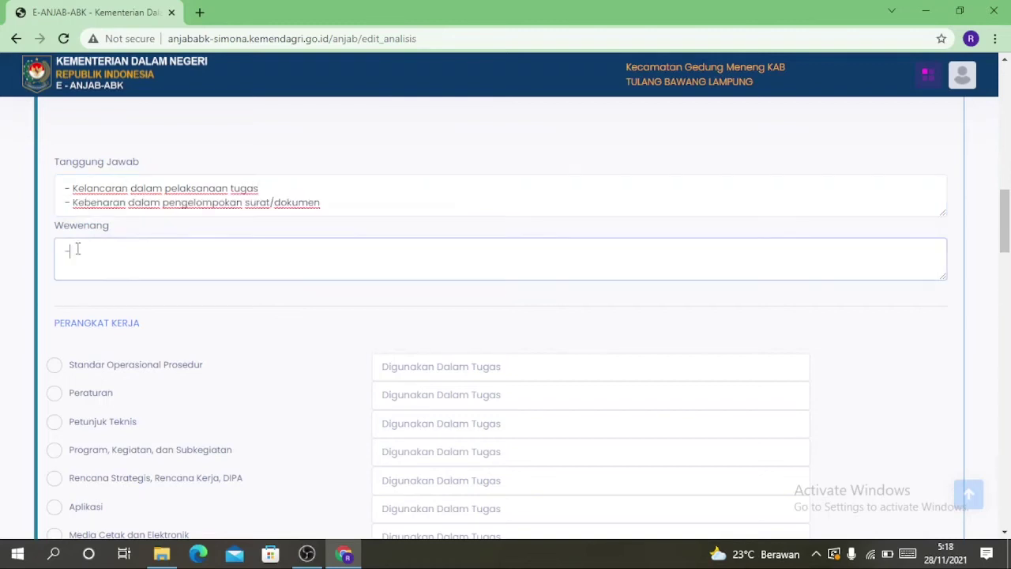
text(Meminta petunjuk dan arahan)
Tick Standar Operasional Prosedur and fill its Digunakan Dalam Tugas with the suggested duties list
scroll(231, 393, down, 1)
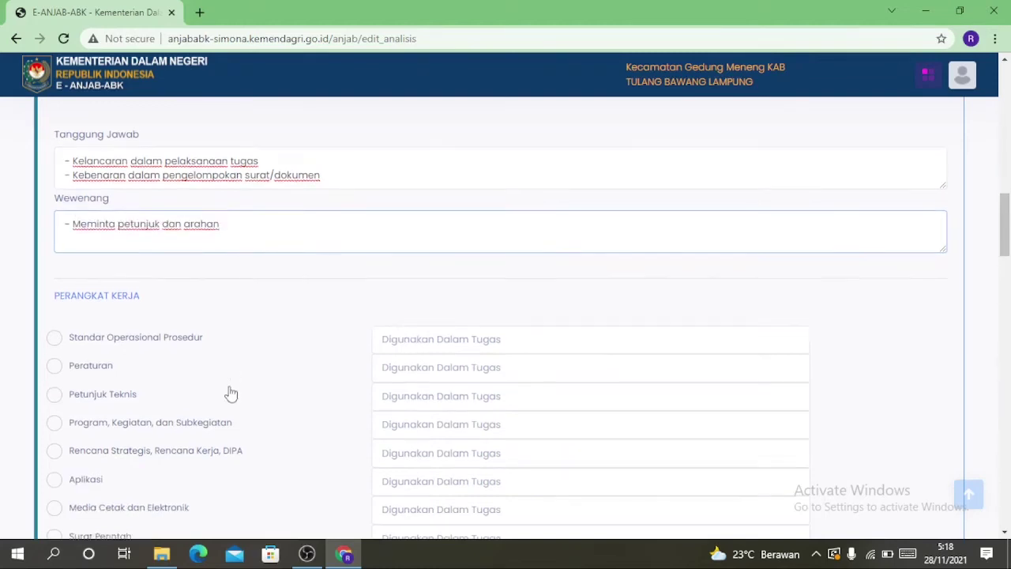
scroll(232, 325, down, 1)
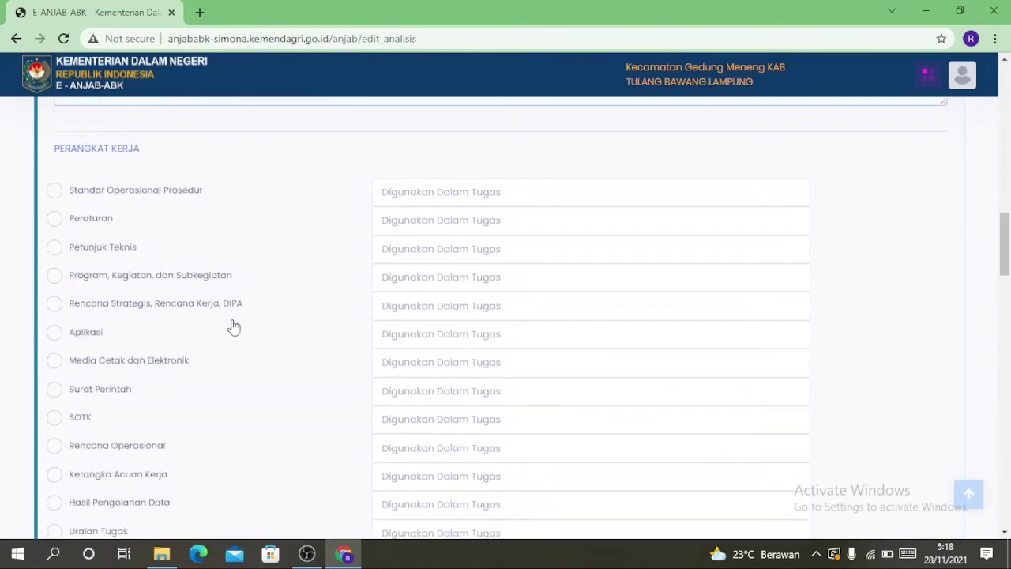
scroll(65, 120, down, 1)
scroll(66, 122, up, 1)
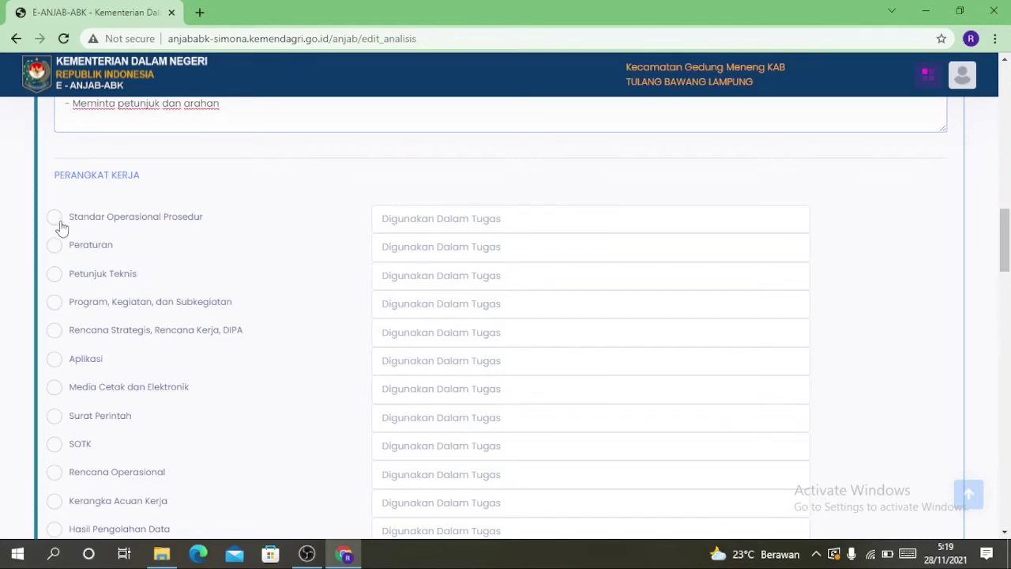
click(56, 221)
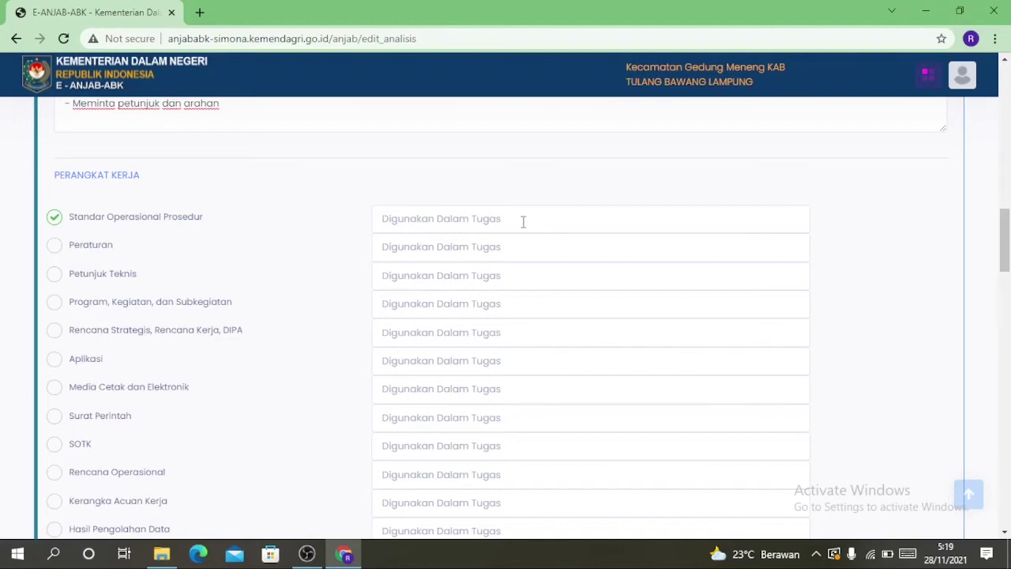
click(523, 221)
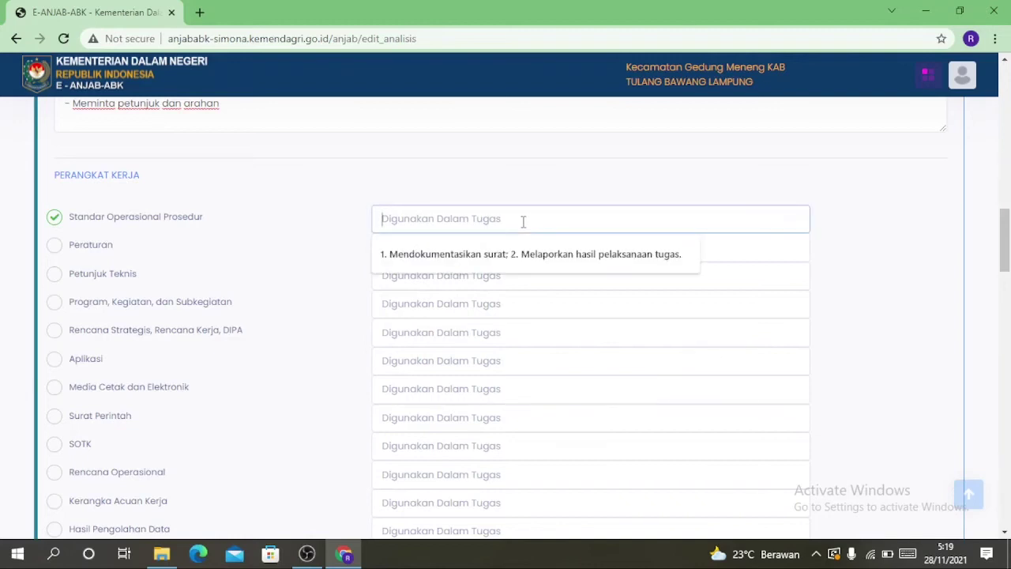
key(Down)
key(Return)
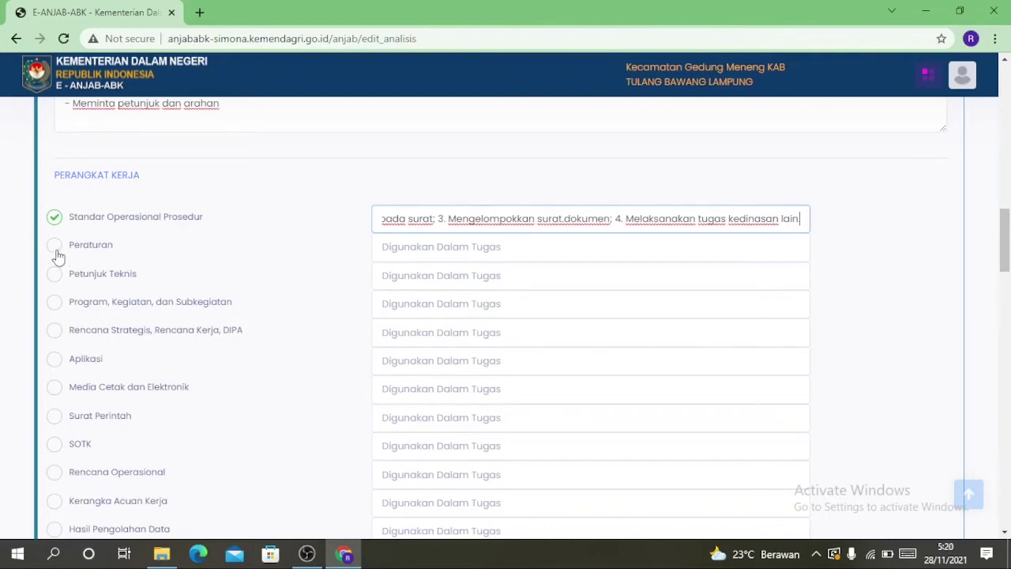
Tick Peraturan and paste the same duties list into its usage field
click(56, 255)
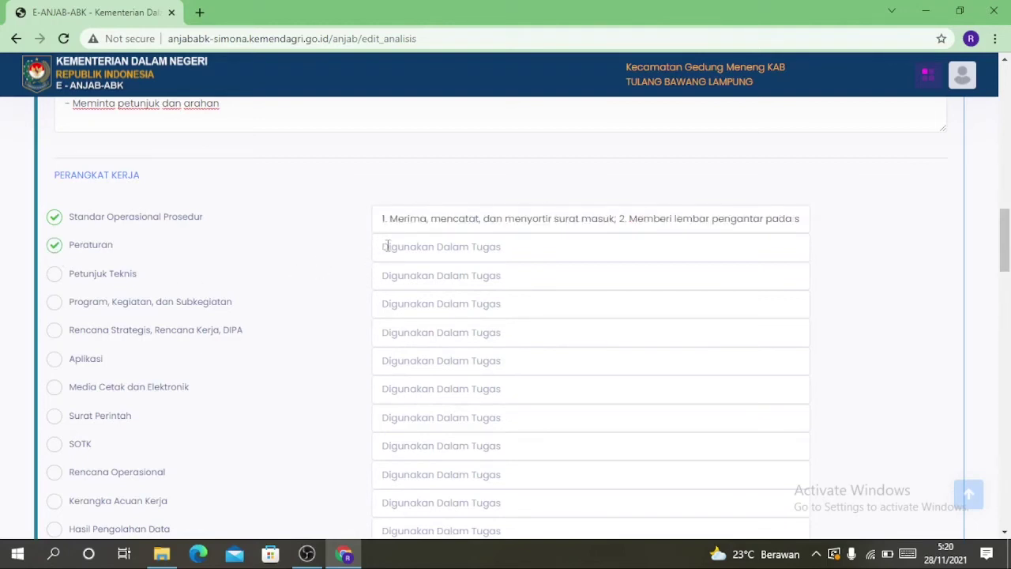
click(430, 249)
key(ctrl+v)
scroll(909, 291, down, 1)
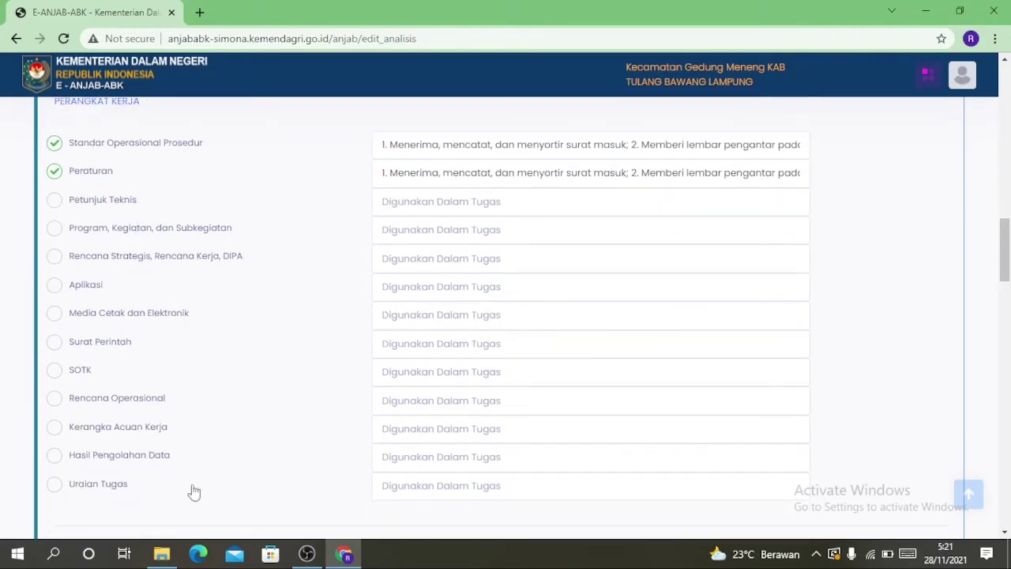
Tick Surat Masuk under Bahan Kerja
scroll(163, 263, down, 2)
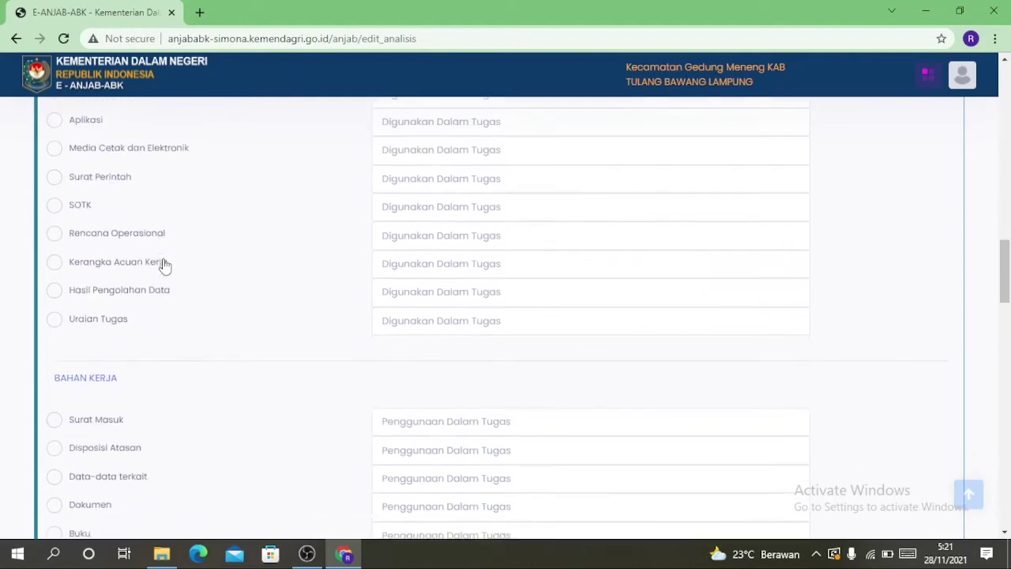
scroll(163, 263, down, 4)
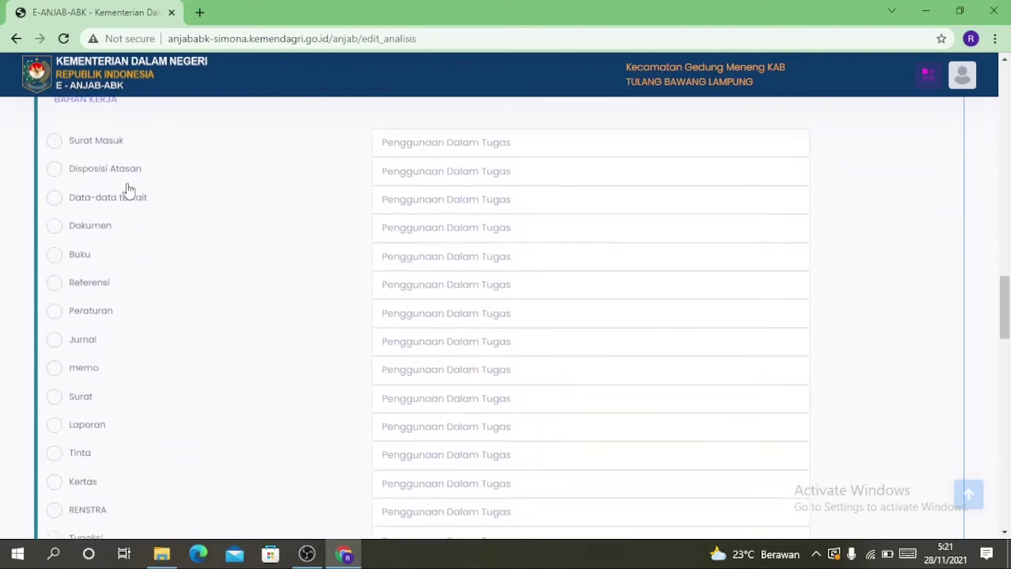
scroll(123, 199, up, 1)
scroll(121, 202, down, 1)
triple_click(60, 150)
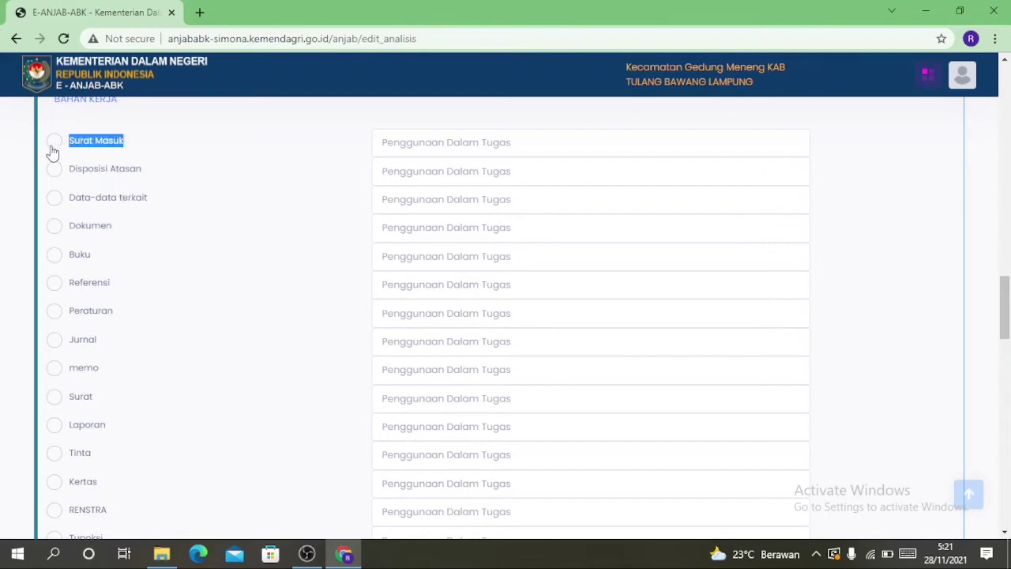
click(52, 148)
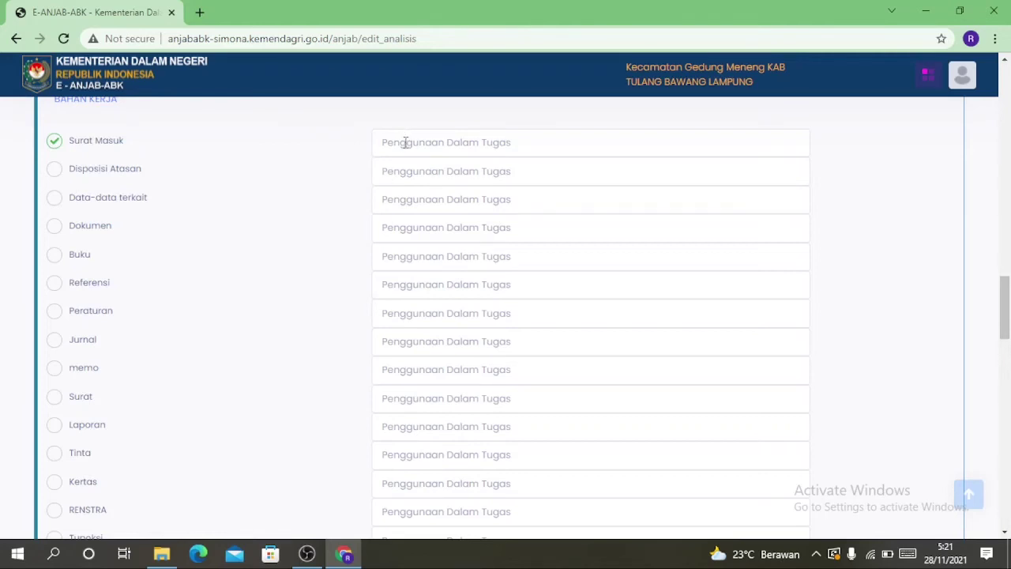
Fill Surat Masuk's Penggunaan Dalam Tugas with the suggested duties list, ending with a period
click(405, 142)
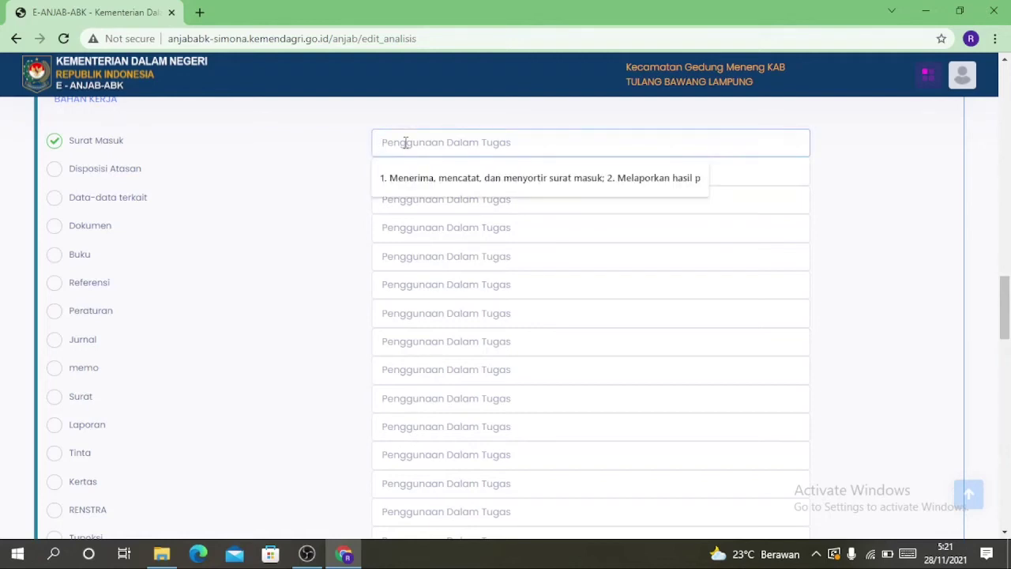
text(1. Mener)
click(422, 178)
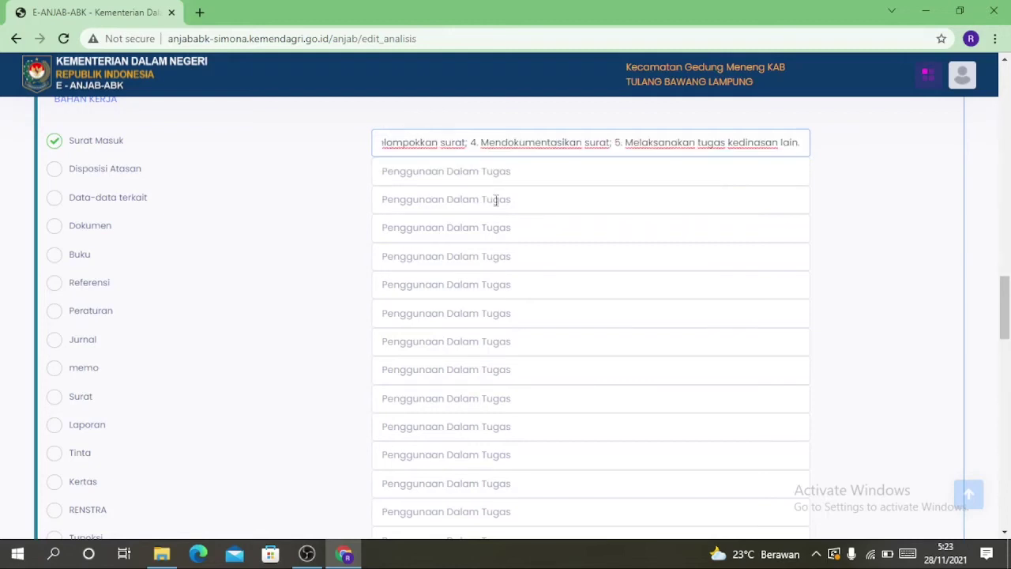
text(.)
click(538, 204)
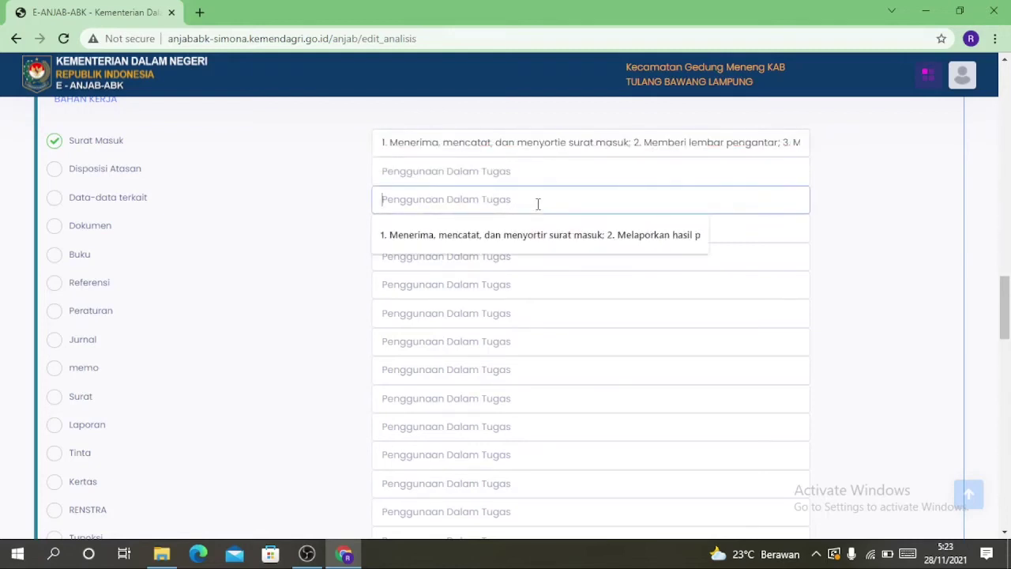
click(909, 245)
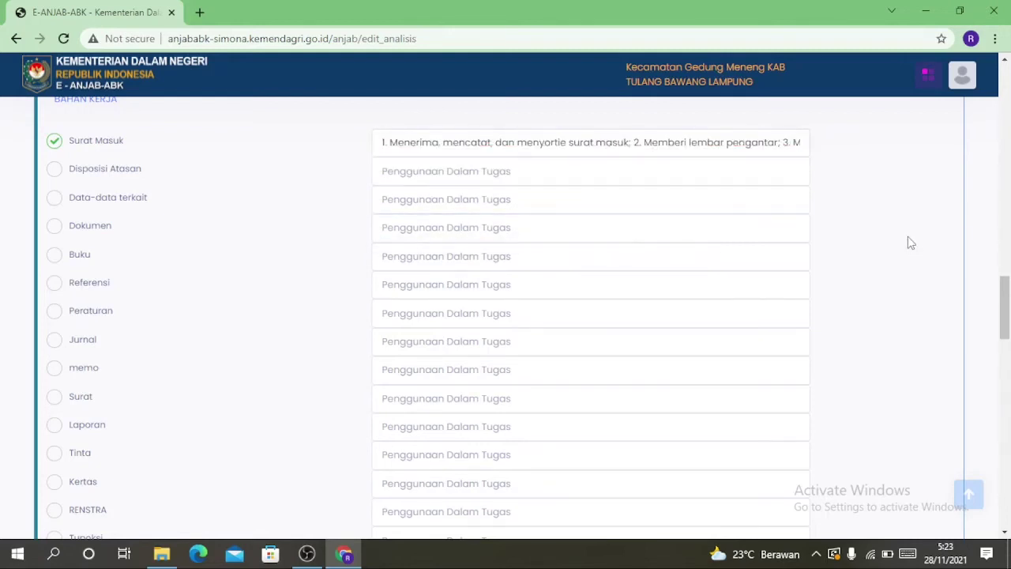
scroll(909, 241, down, 5)
scroll(893, 236, down, 4)
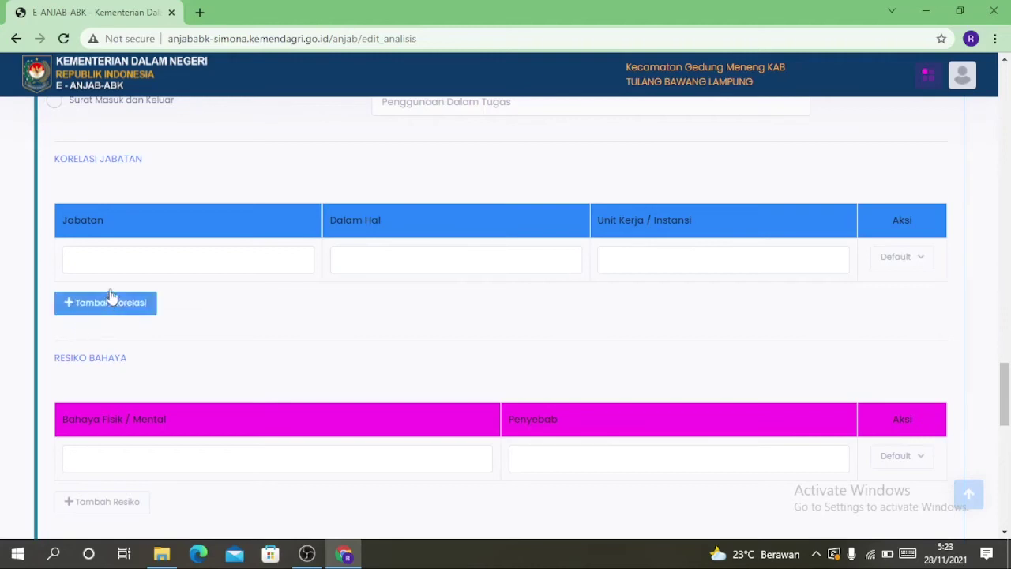
Record a correlation with Camat for Koordinasi, Konsultasi, dan Pelaporan at Kecamatan Gedung Meneng
click(76, 255)
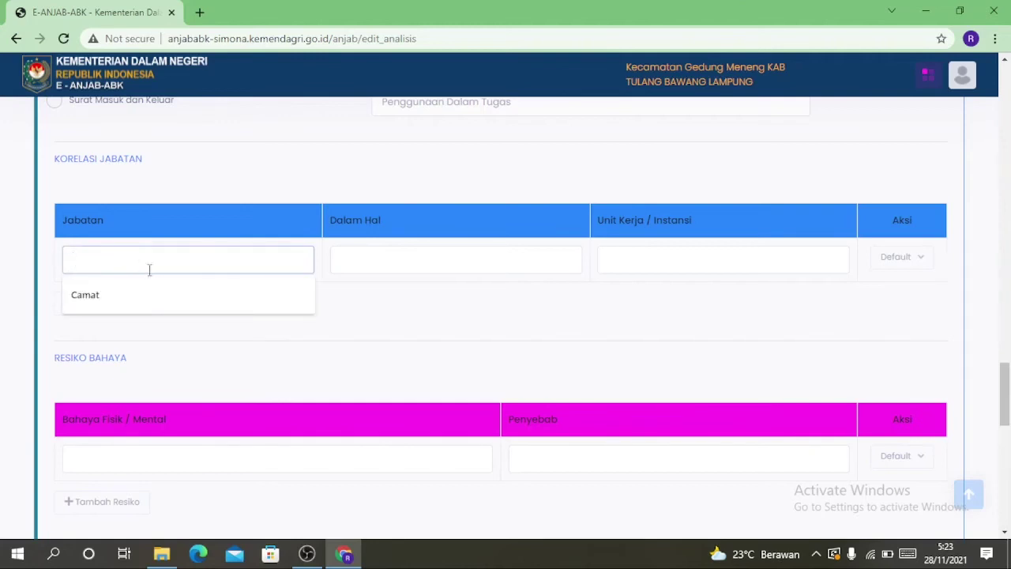
text(Camat)
click(366, 265)
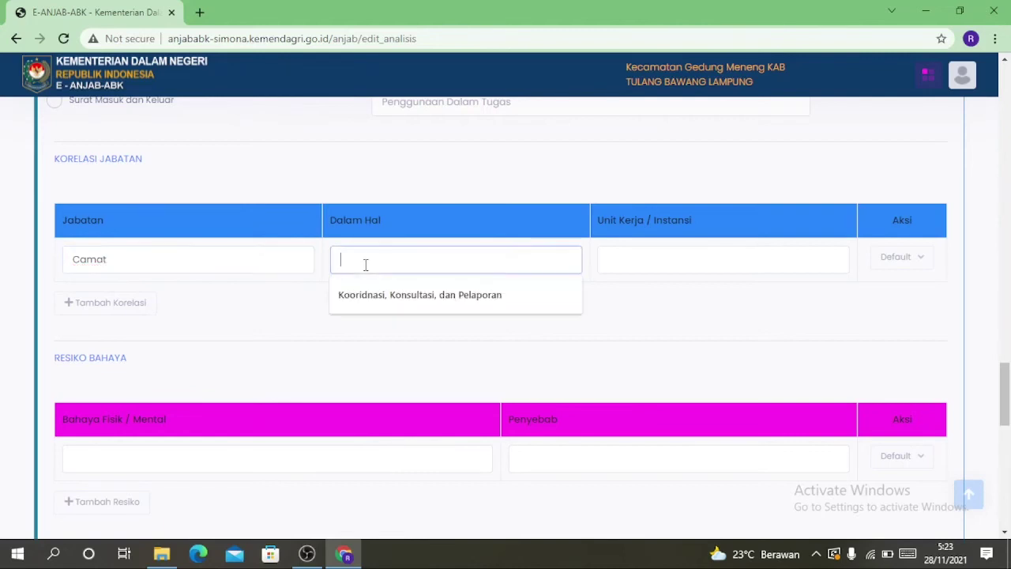
click(462, 296)
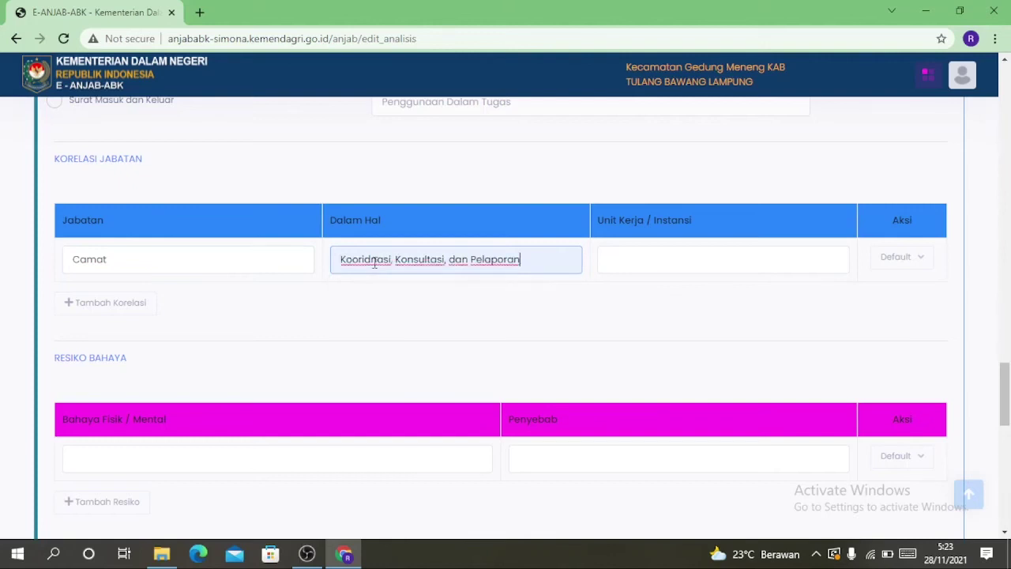
click(663, 260)
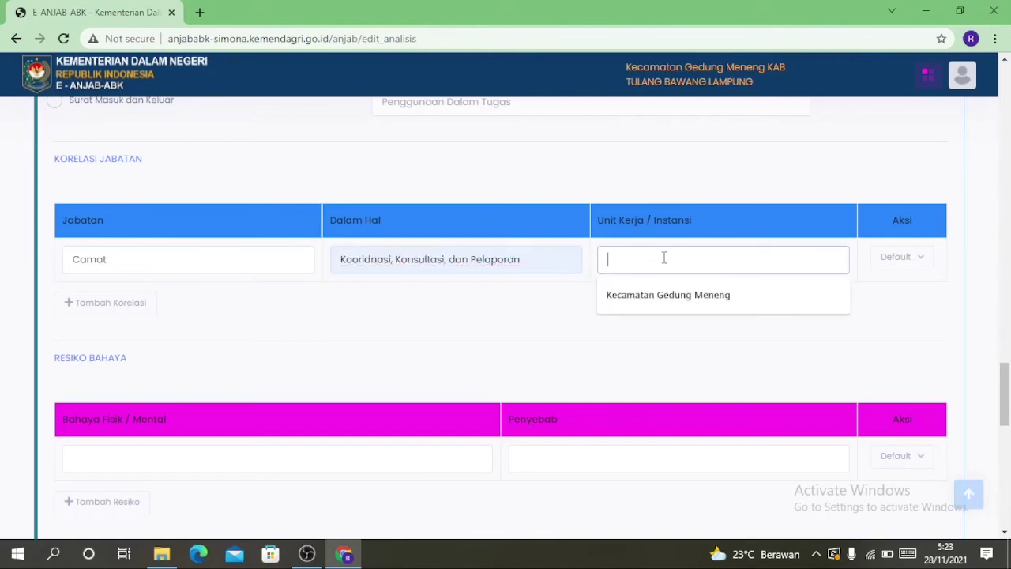
click(685, 297)
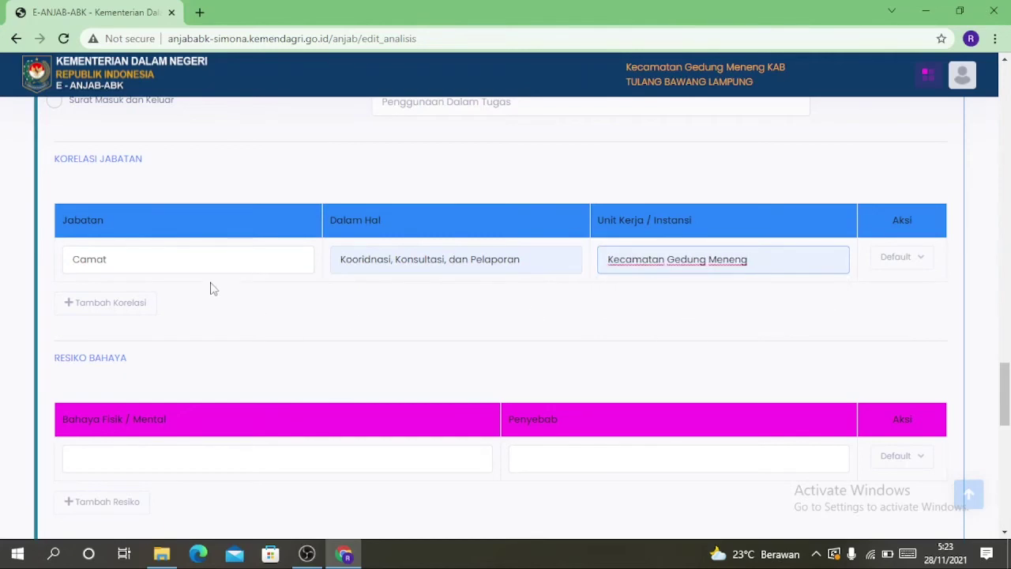
scroll(171, 255, down, 1)
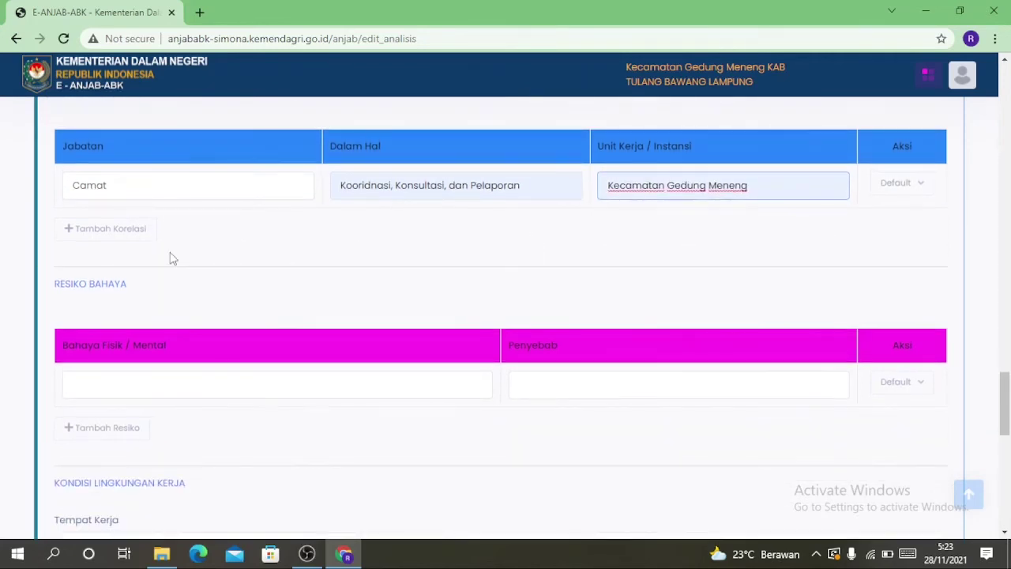
Add a second correlation row for Kasubbag Umum, Kepegawaian, dan Keuangan
click(74, 231)
click(92, 223)
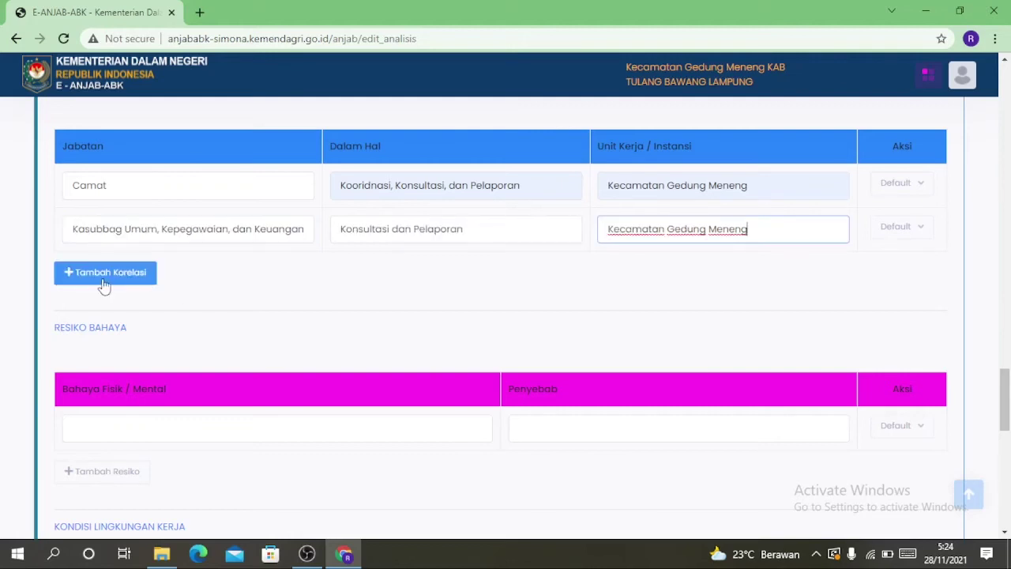
scroll(104, 286, down, 1)
scroll(103, 286, down, 3)
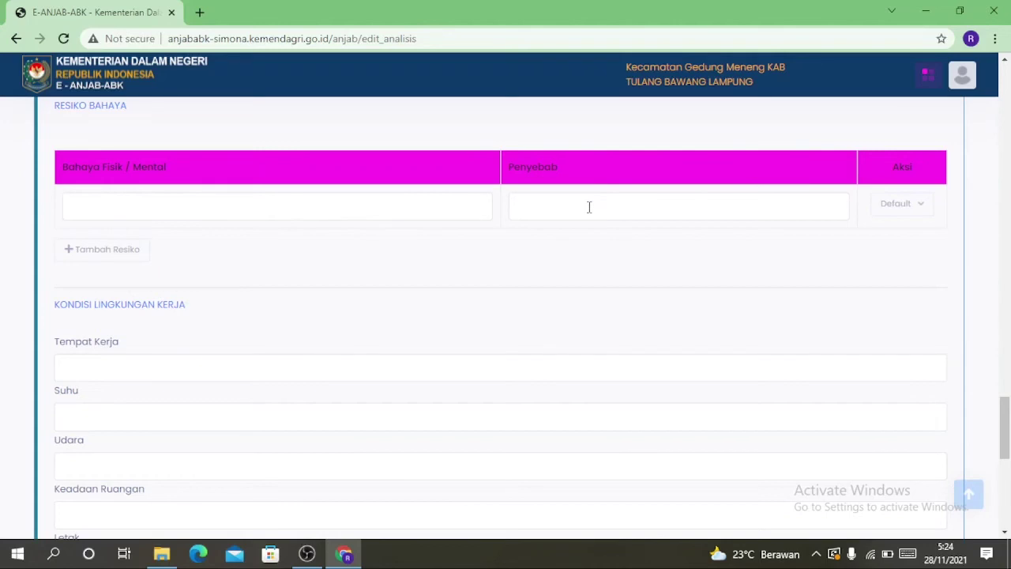
Set the physical/mental hazard to 'Tidak ada' with cause '-' from the suggestions
click(138, 207)
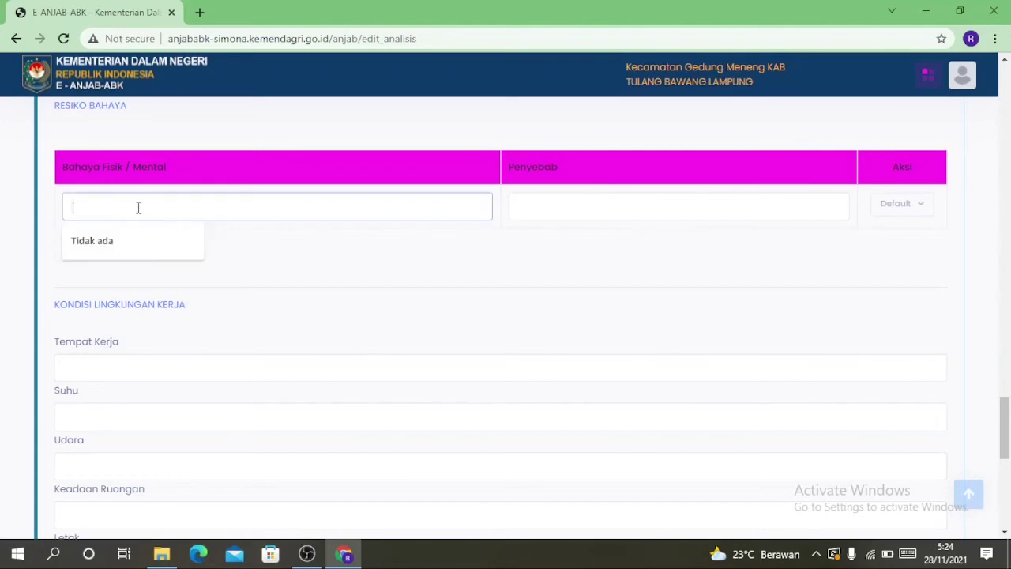
click(114, 240)
click(545, 208)
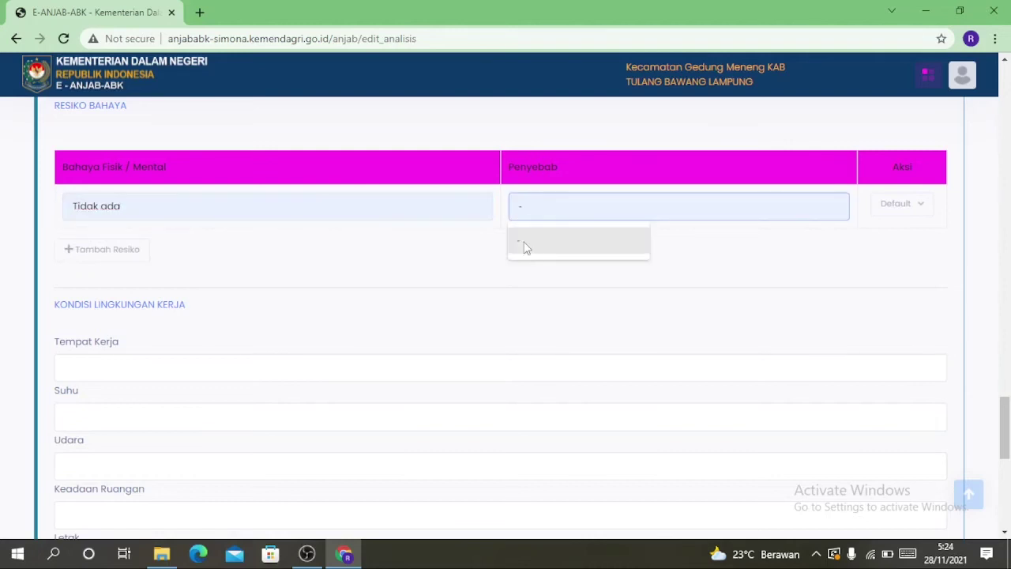
click(526, 247)
Set Getaran to 'Tidak ada getaran' in the working environment conditions
scroll(154, 280, down, 3)
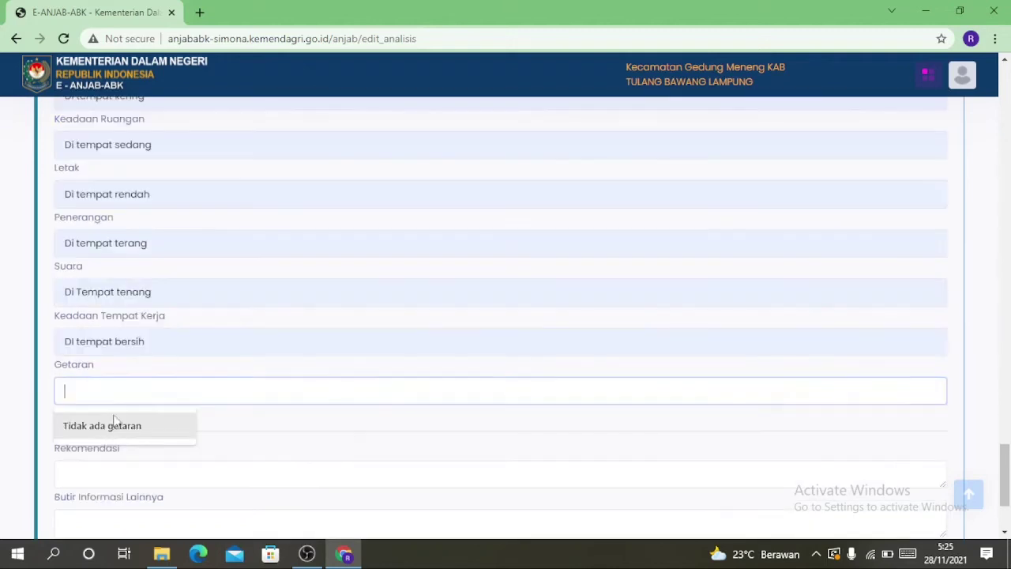
click(108, 427)
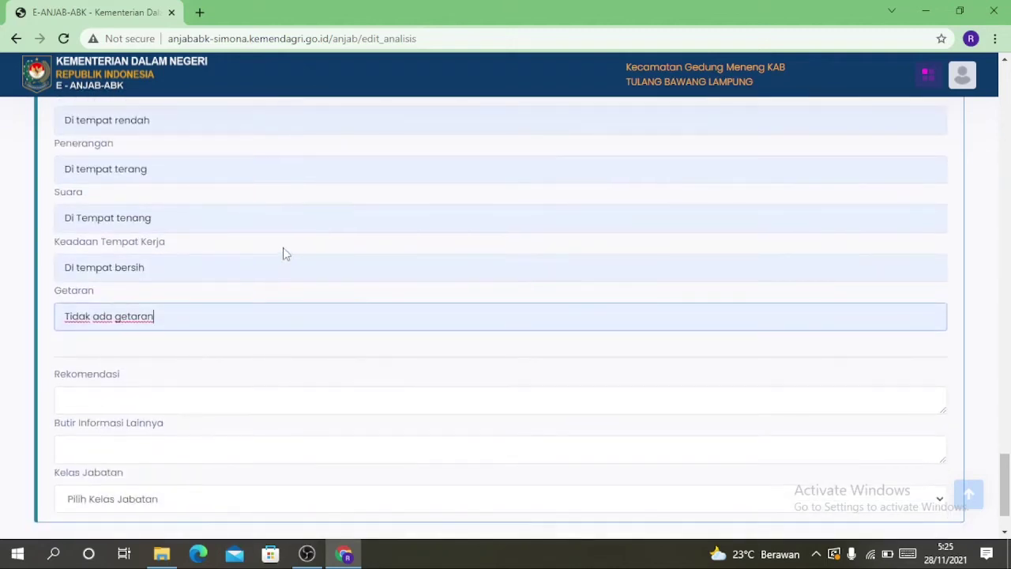
scroll(305, 228, down, 1)
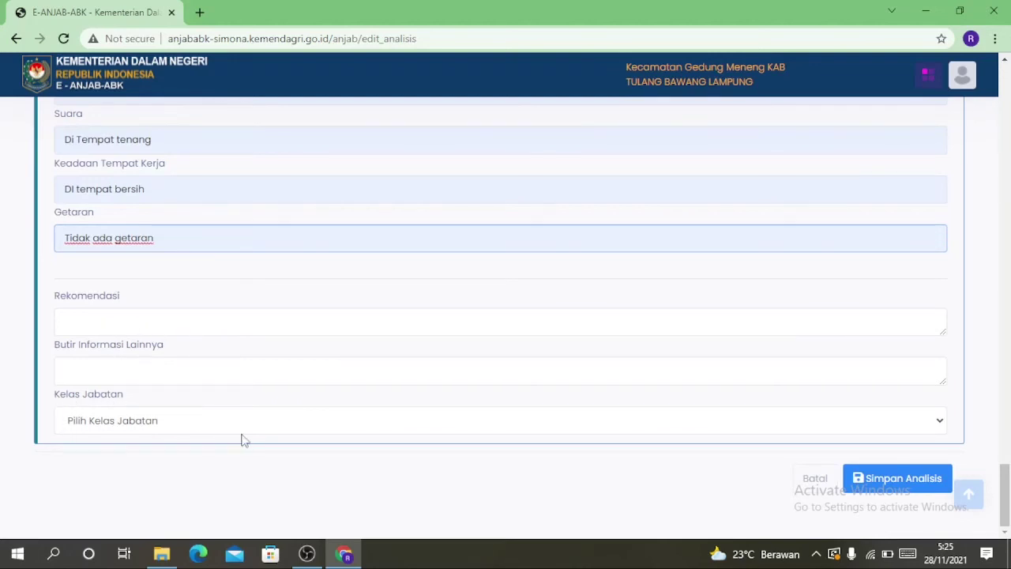
Choose Kelas Jabatan 5 and save the Pengadministrasi Umum job analysis
click(118, 430)
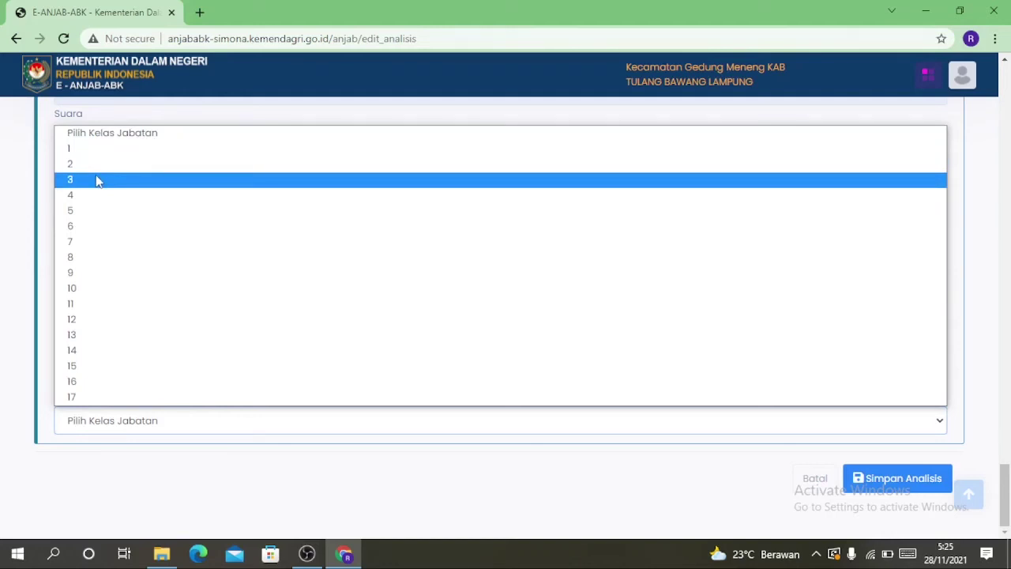
click(103, 217)
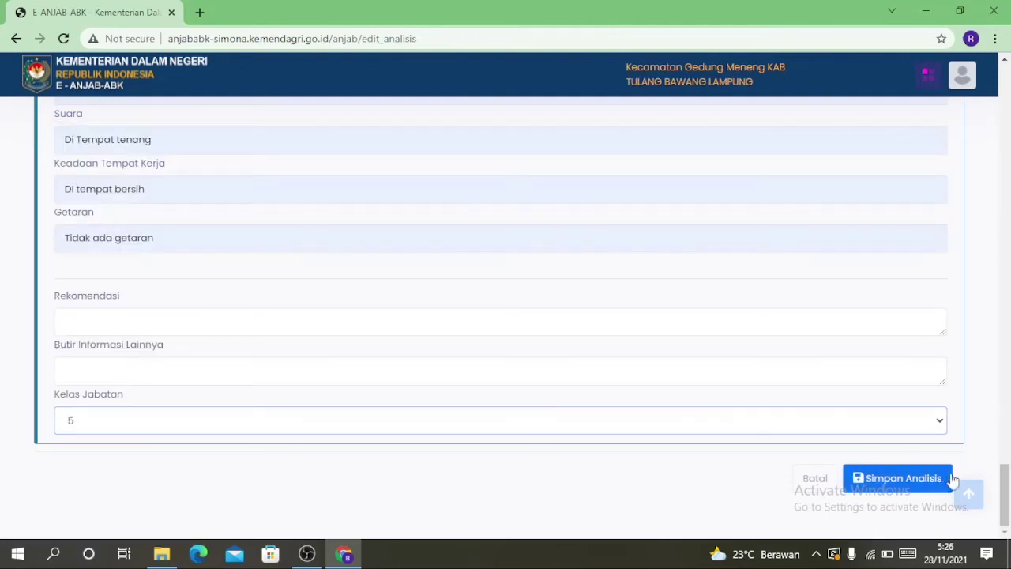
click(905, 484)
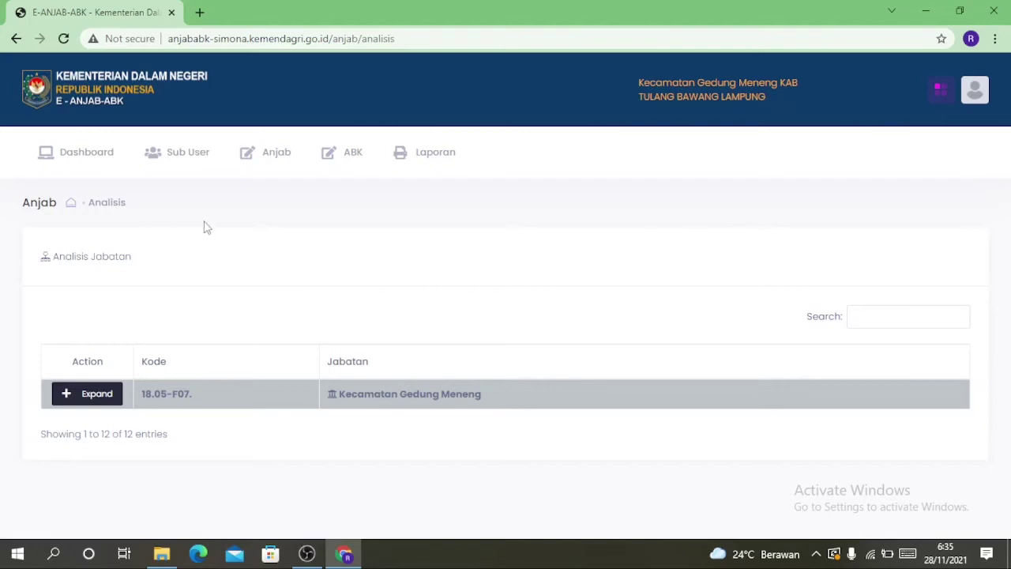
Via Anjab > Entry Syarat Jabatan, expand Kecamatan Gedung Meneng and edit Pengadministrasi Umum's requirements
click(248, 162)
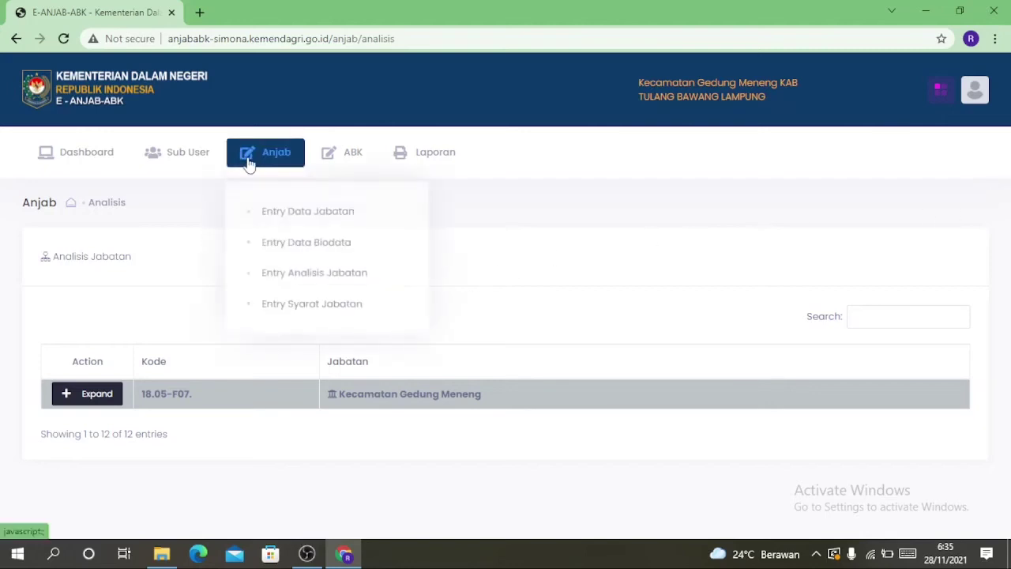
click(280, 303)
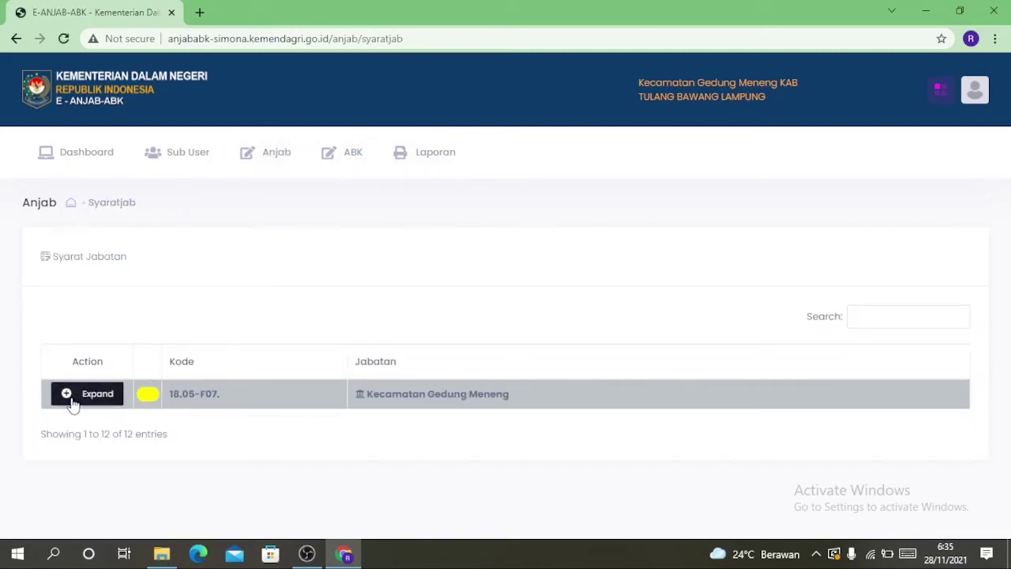
click(69, 401)
scroll(218, 292, down, 4)
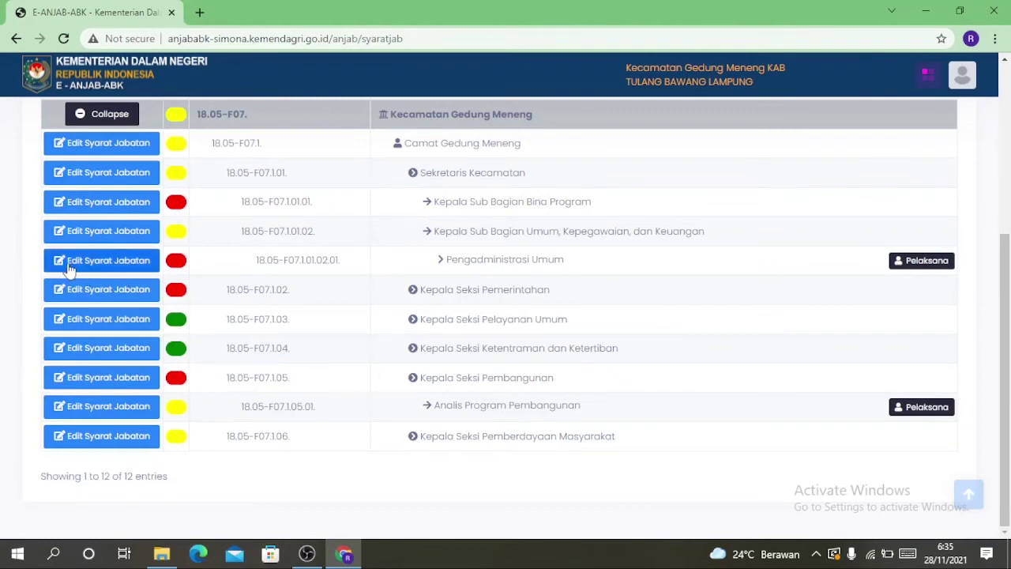
click(133, 269)
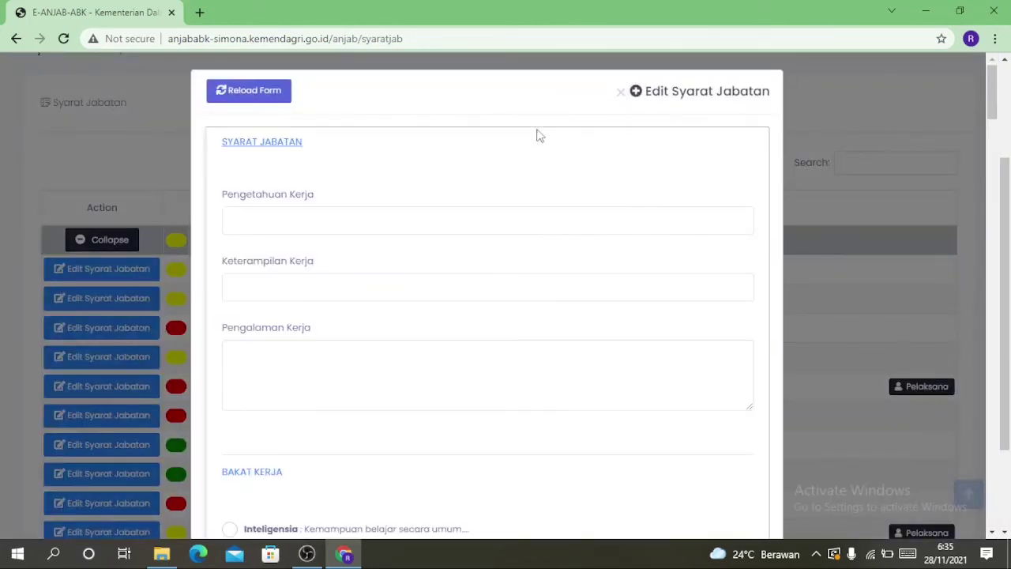
scroll(537, 136, down, 1)
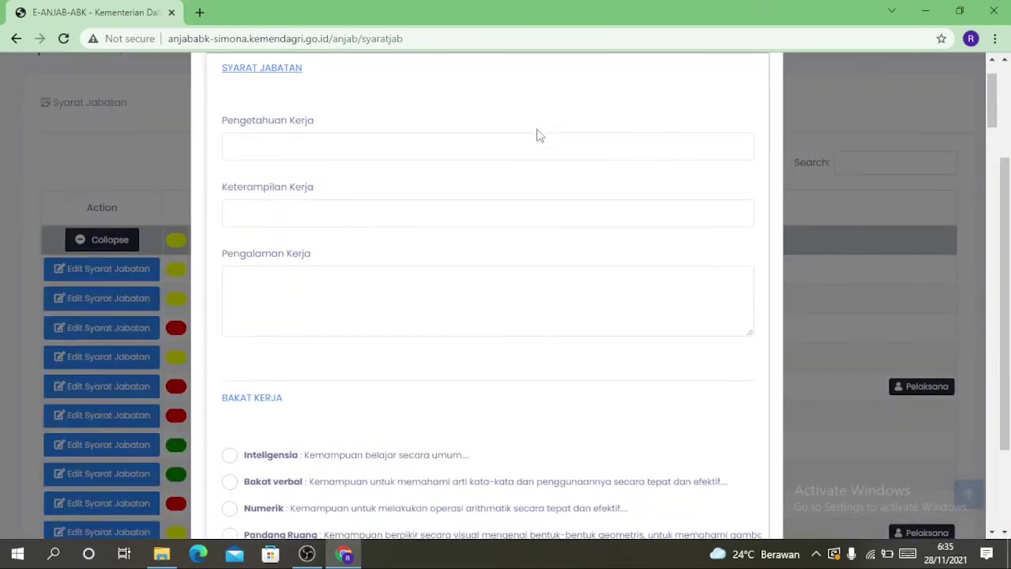
Search 'arsip' and add Kearsipan/Ketatausahaan as the required work knowledge
click(266, 147)
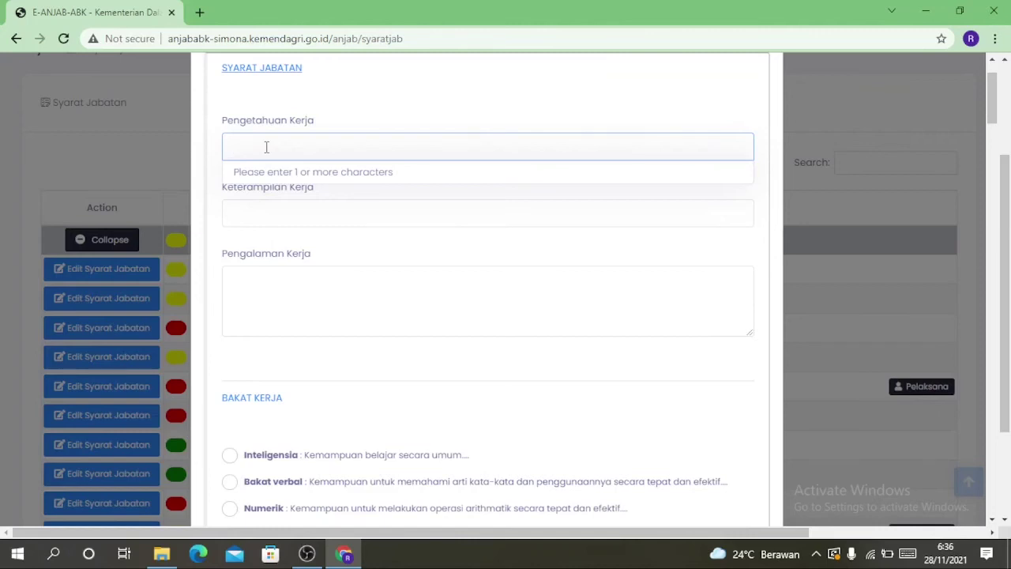
text(ar)
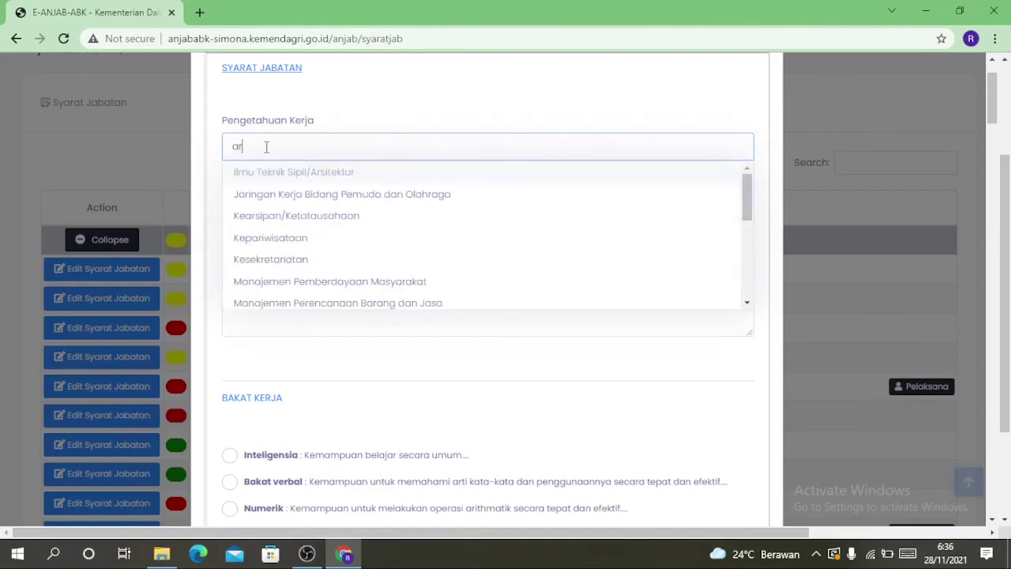
text(sip)
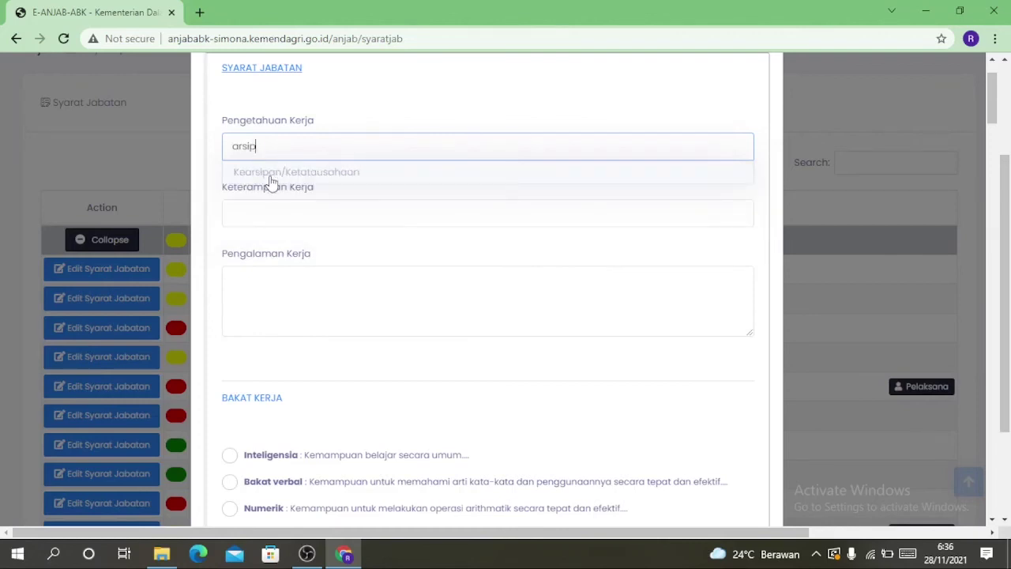
click(269, 182)
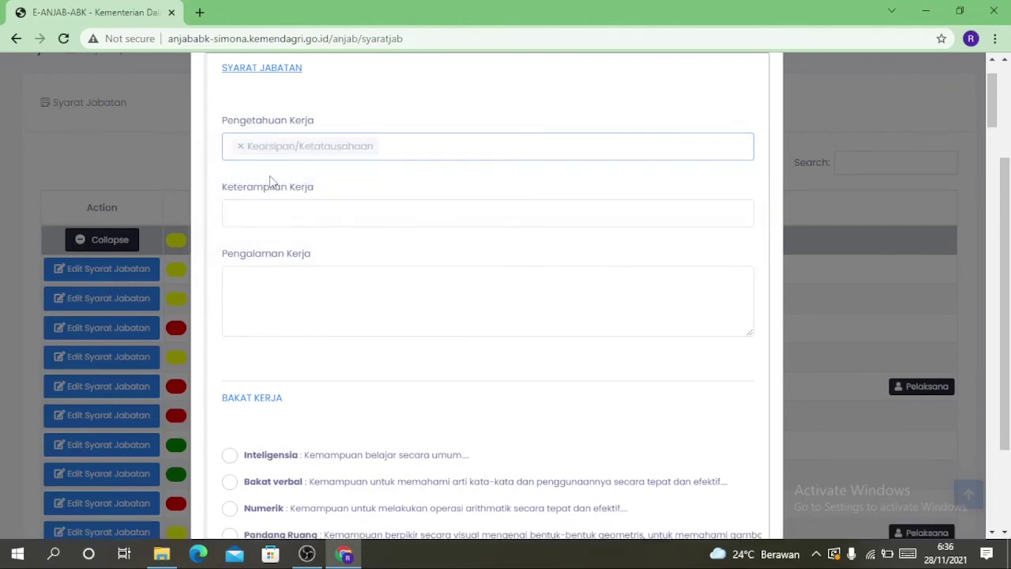
Search 'kom' and add Mengoperasikan Komputer as the required work skill
click(289, 220)
text(komputer)
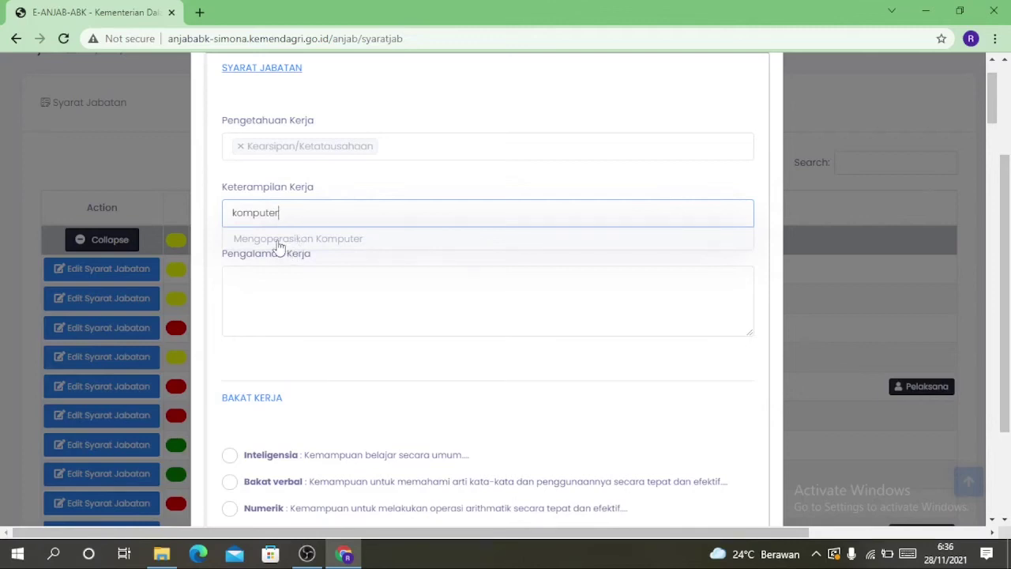
click(278, 239)
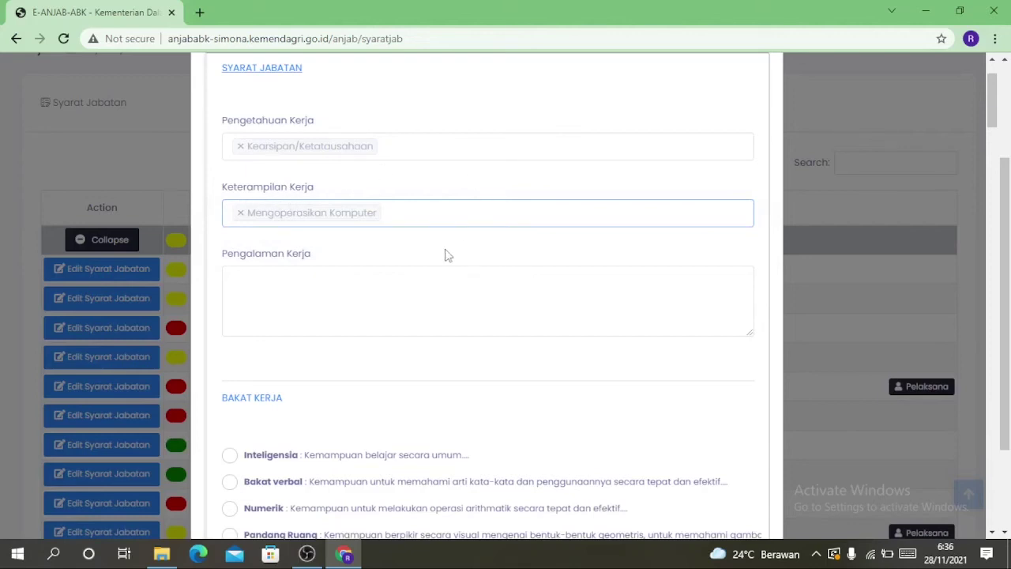
Mark the Inteligensia aptitude and temperaments D, I and P as required
scroll(444, 254, down, 1)
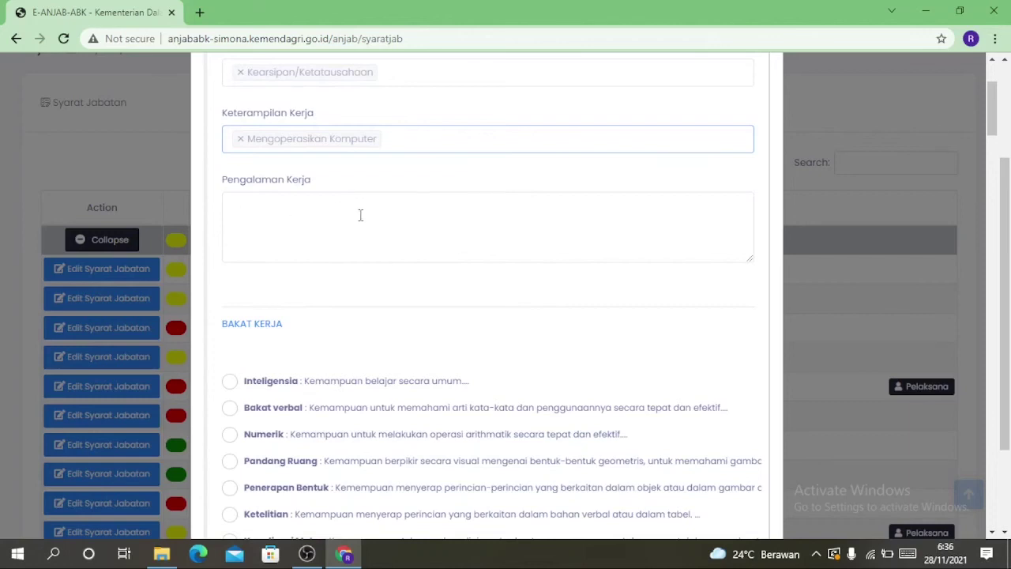
scroll(406, 227, down, 3)
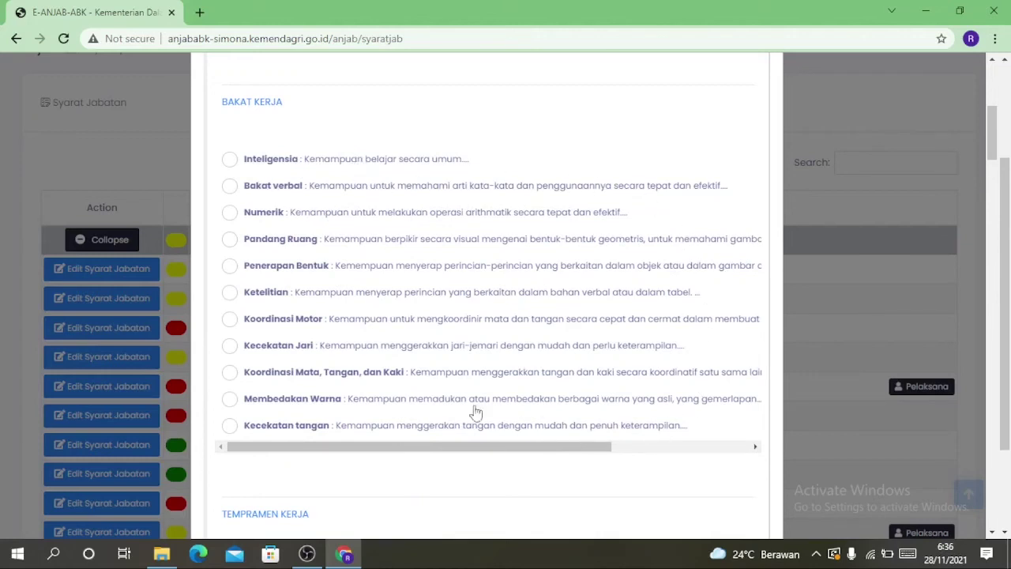
click(229, 161)
scroll(231, 194, down, 5)
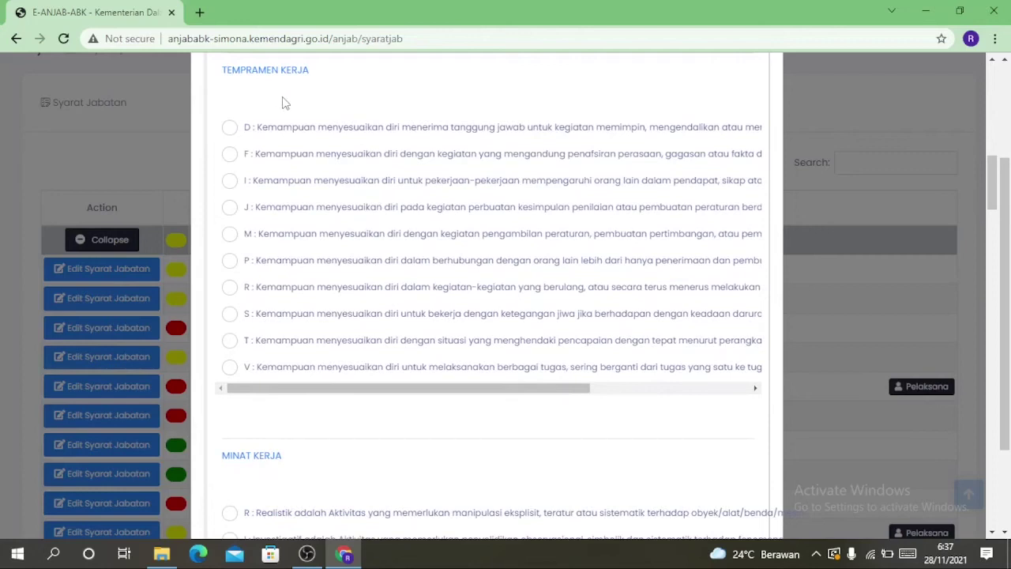
click(229, 127)
click(229, 180)
click(229, 262)
Tick S as the work interest
scroll(440, 263, down, 3)
scroll(439, 263, down, 1)
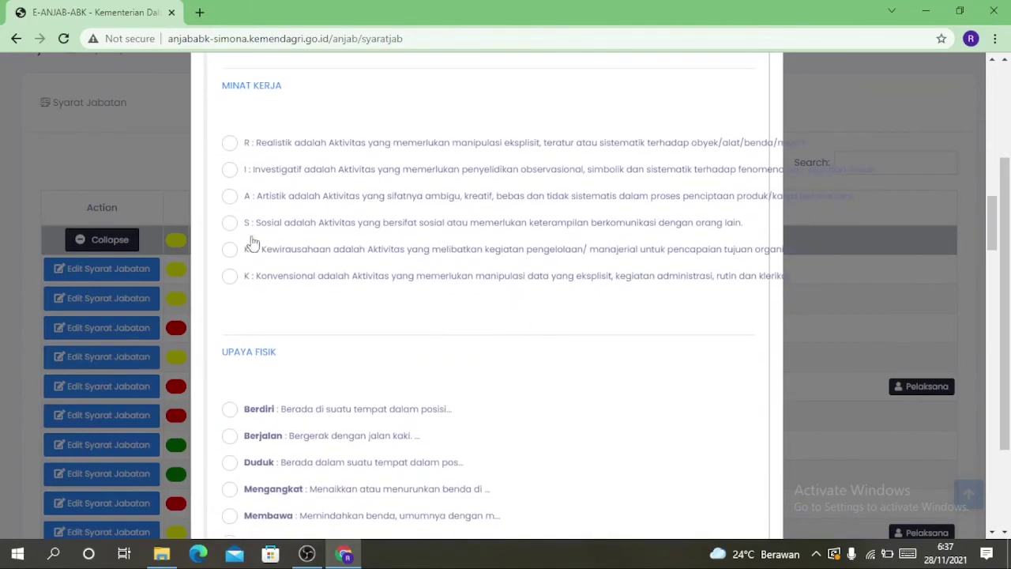
click(228, 226)
Tick Berdiri, Berjalan, Duduk, Berbicara, Mendengar and Melihat as physical efforts
scroll(325, 311, down, 1)
scroll(323, 311, down, 2)
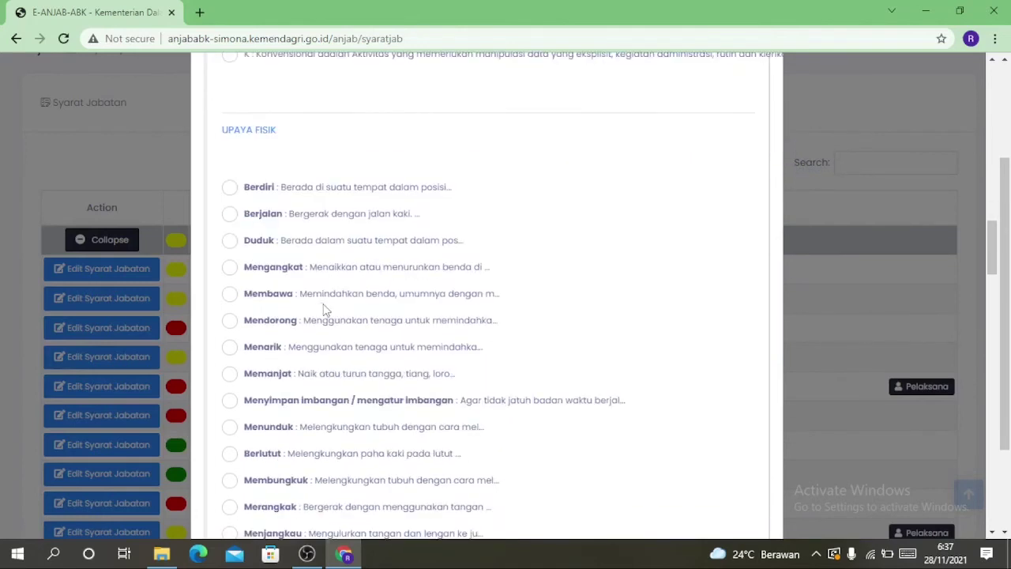
scroll(267, 191, down, 1)
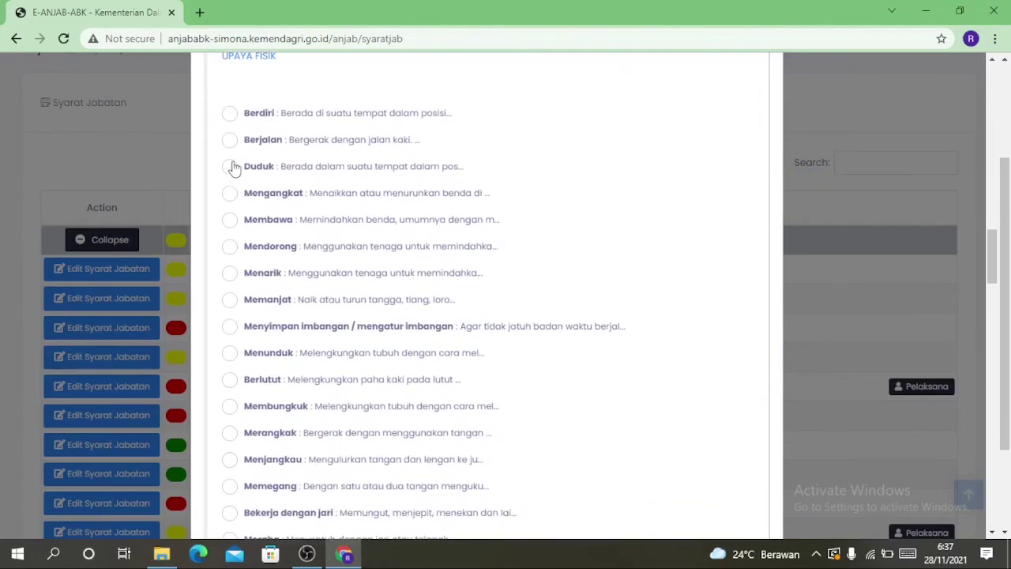
click(230, 141)
click(230, 168)
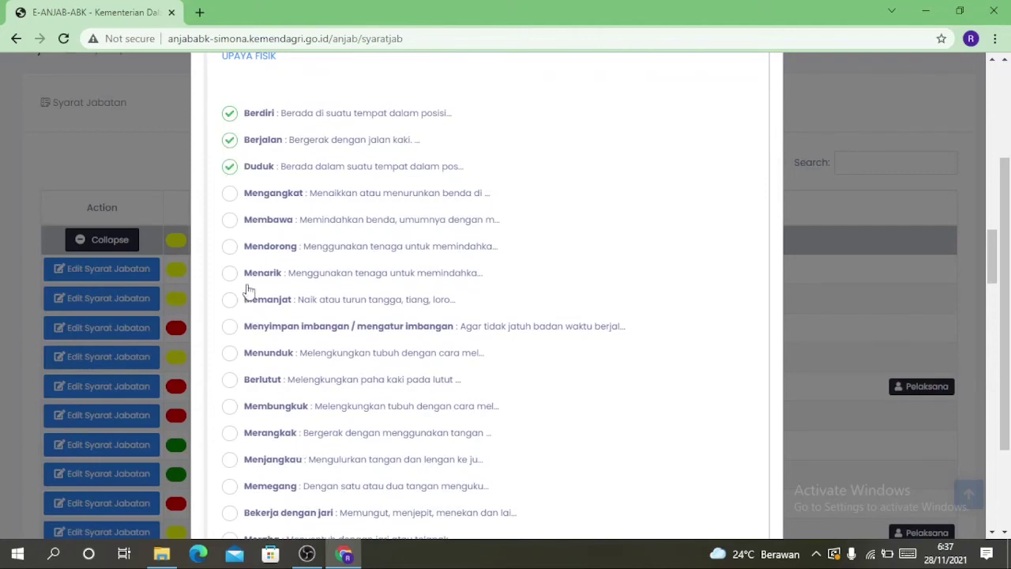
scroll(247, 382, down, 1)
scroll(248, 382, down, 3)
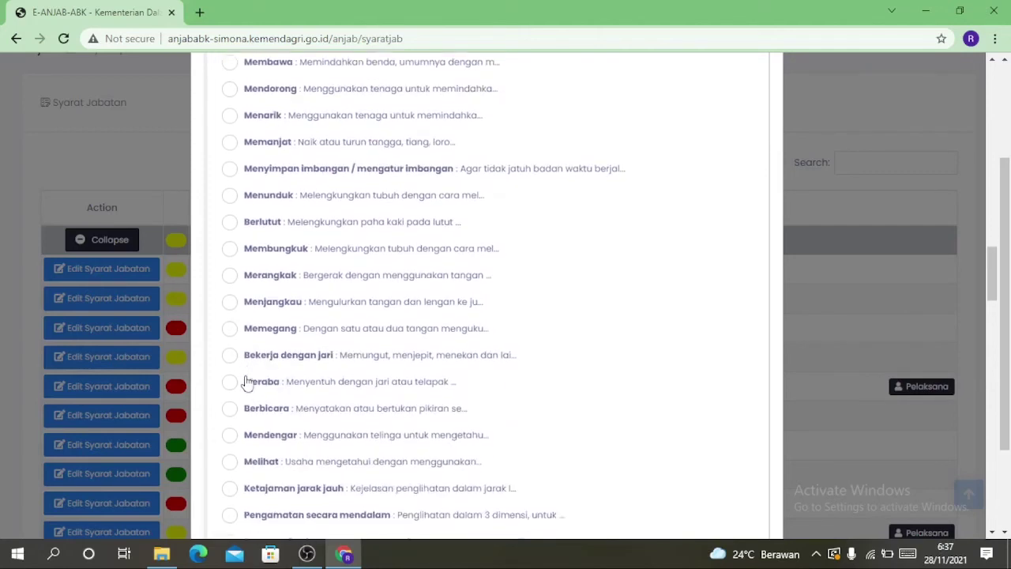
click(230, 351)
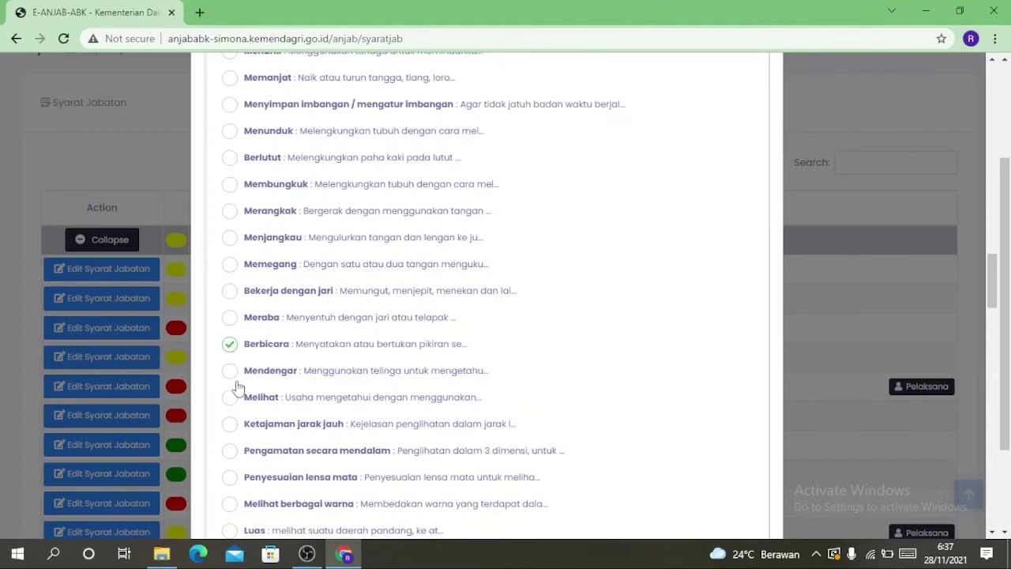
click(229, 373)
click(229, 398)
Tick data relations D3, D4 and D5
scroll(313, 316, down, 2)
scroll(311, 313, down, 4)
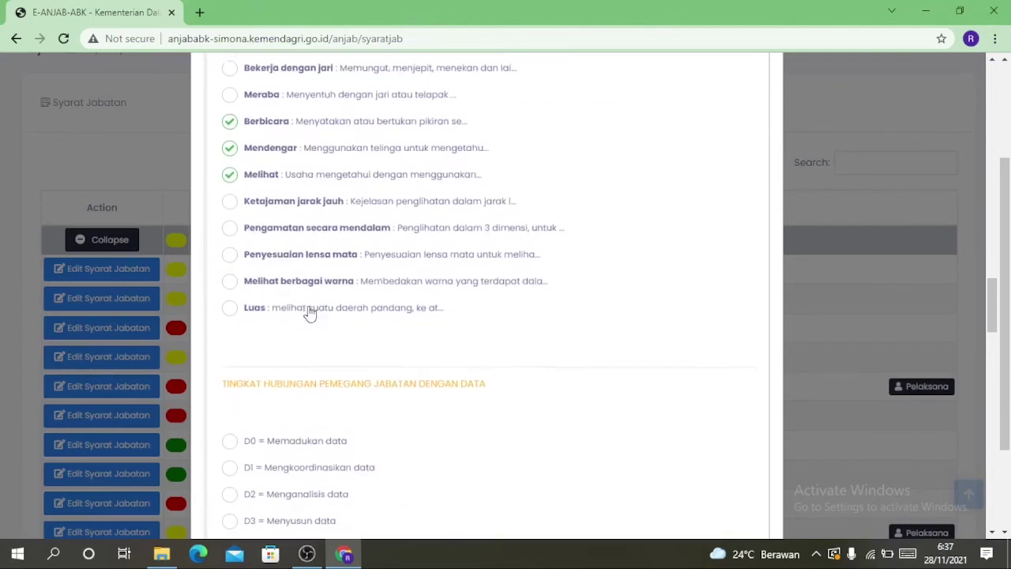
scroll(308, 312, down, 1)
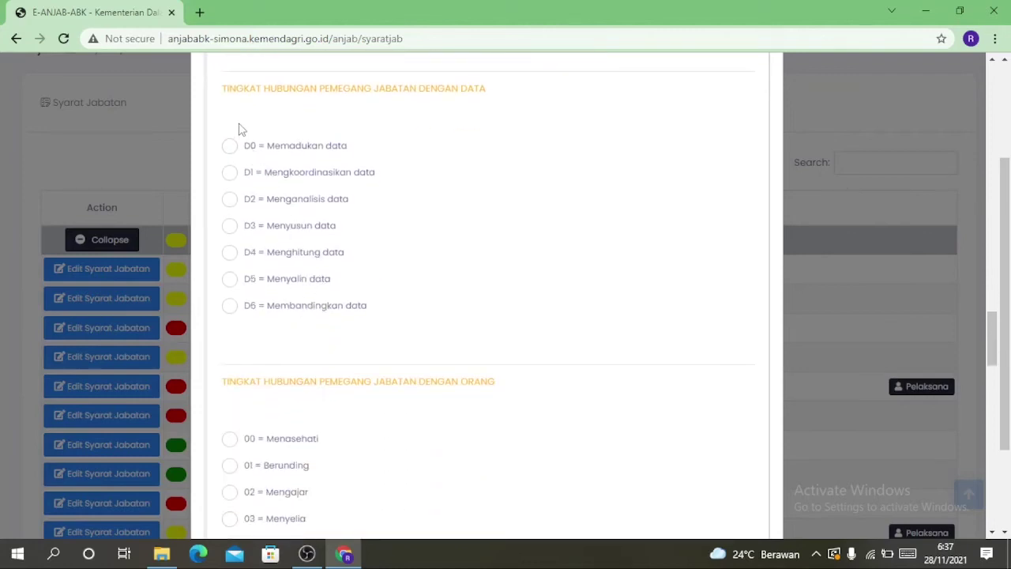
click(229, 225)
click(229, 252)
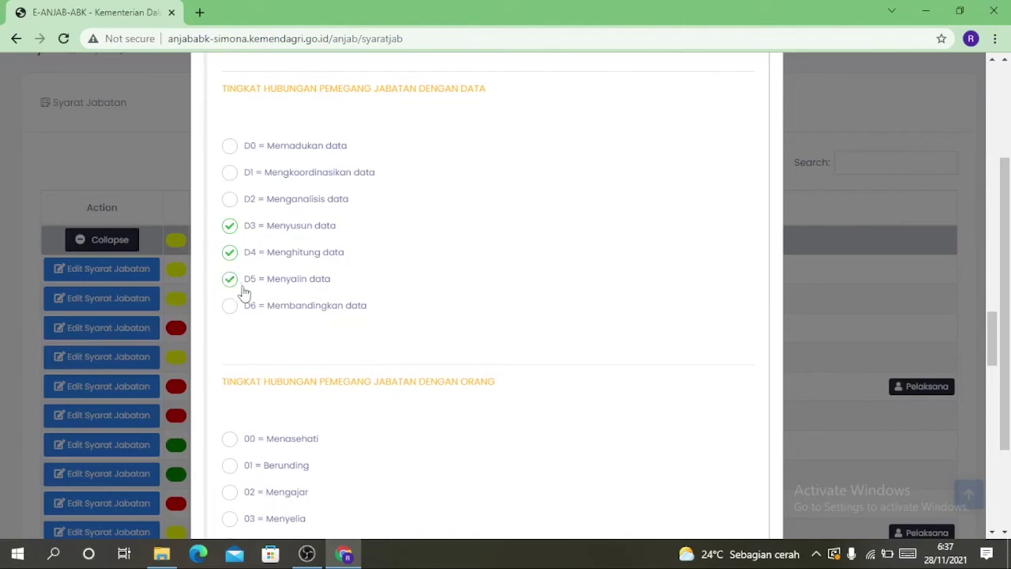
Tick people relations 06, 07 and 08
scroll(261, 335, down, 3)
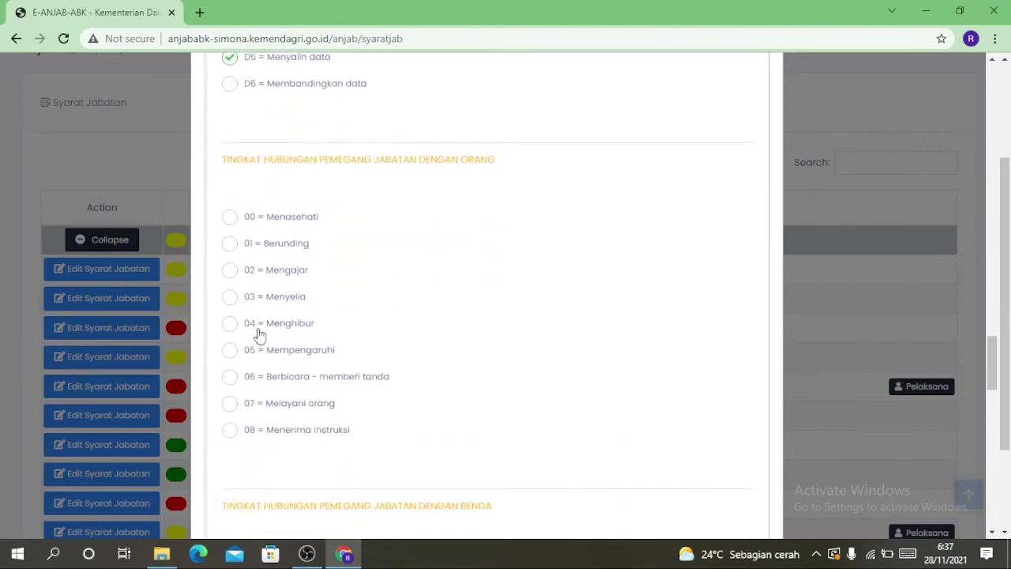
click(229, 376)
click(229, 403)
Tick object relations B1, B6 and B7
scroll(433, 316, down, 3)
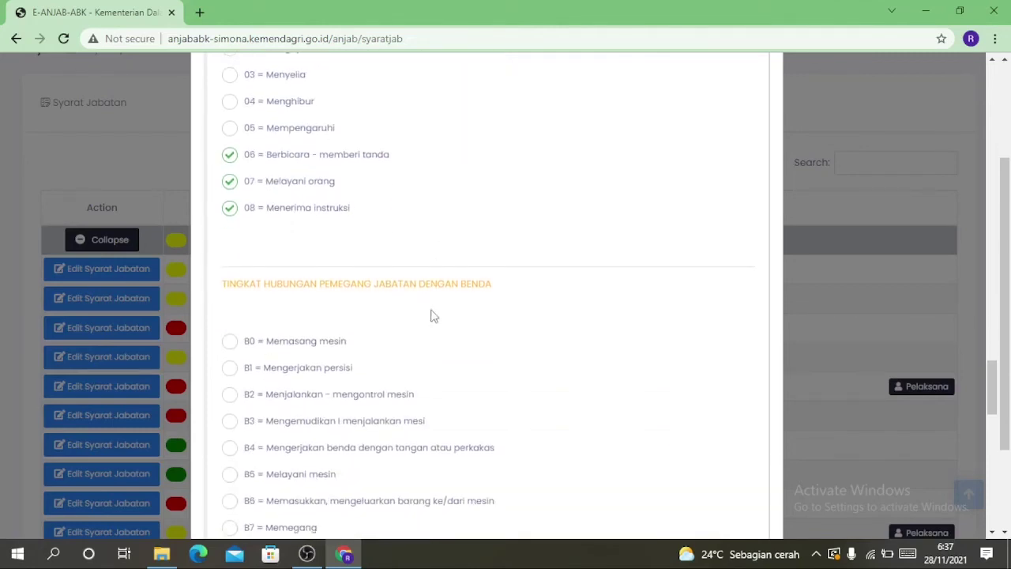
scroll(431, 315, down, 2)
click(230, 220)
click(229, 353)
click(247, 381)
scroll(427, 341, down, 3)
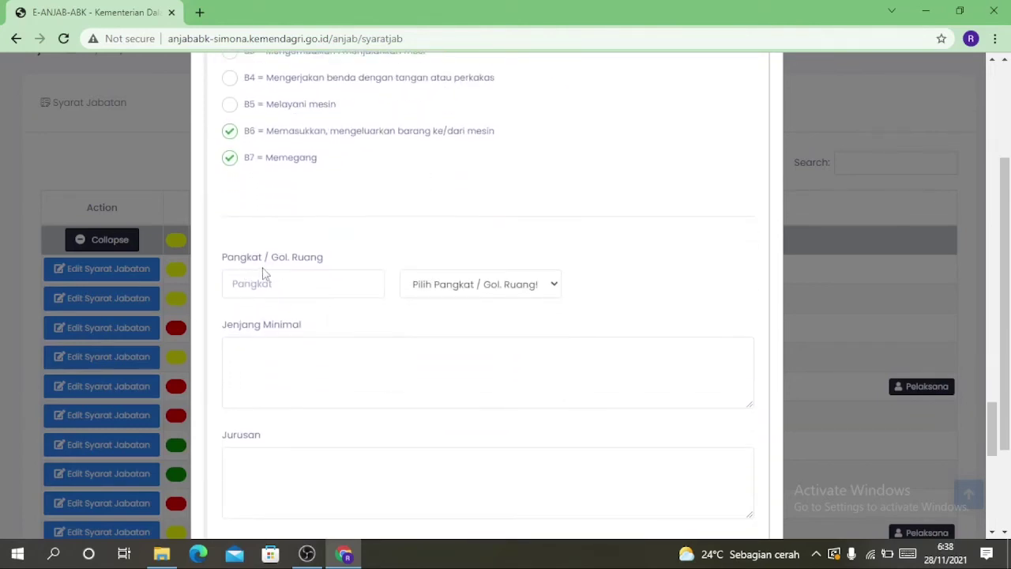
Set Pangkat / Gol. Ruang to II/a and enter the rank name Pengatur Muda
click(440, 291)
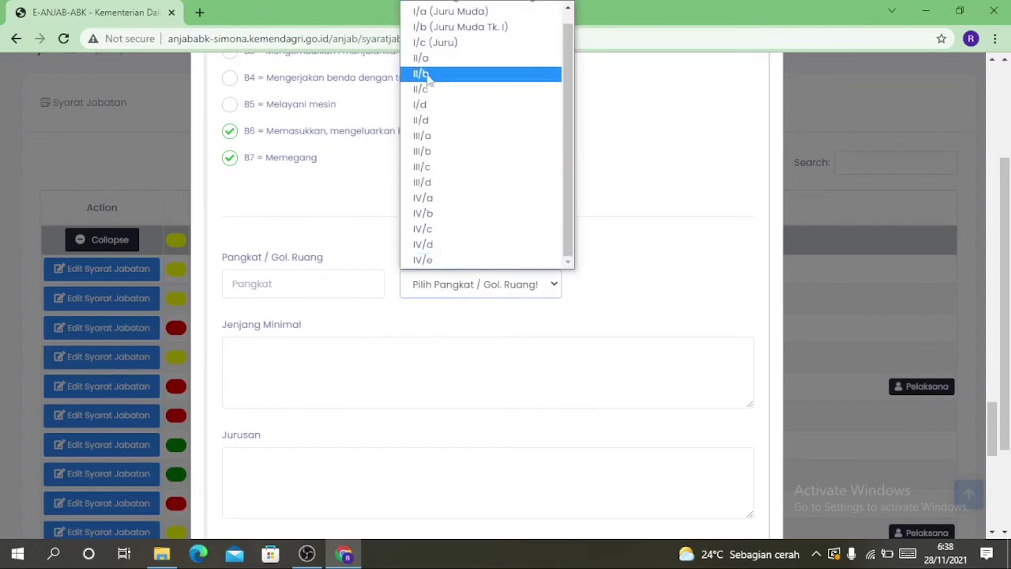
click(421, 59)
click(285, 282)
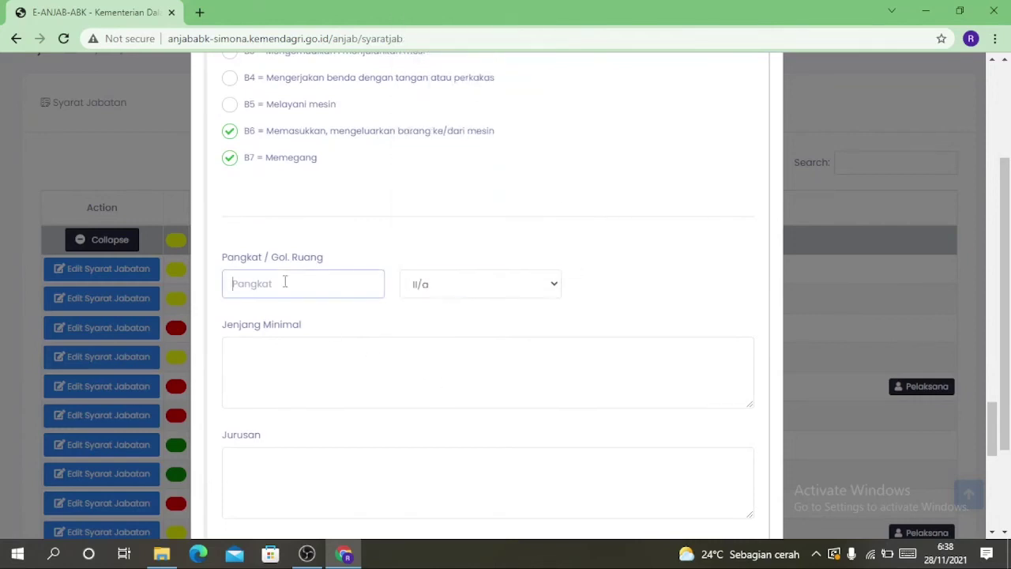
text(PEnga)
key(BackSpace)
text(r Muda)
scroll(466, 220, down, 2)
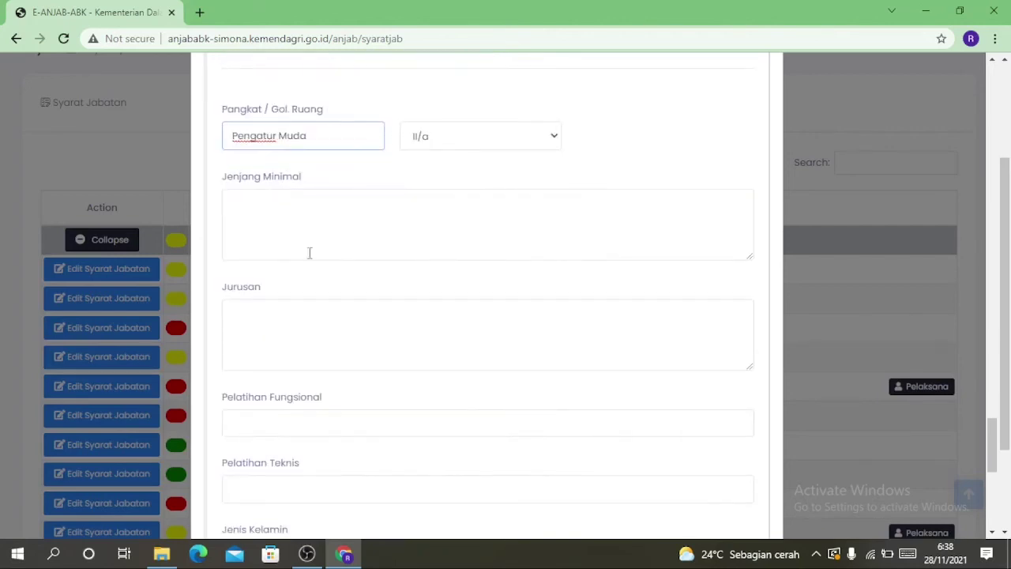
Enter minimum education SLTA/ Diploma Dua/ Diploma Tiga and majors Manajemen/Administrasi/Tata Perkantoran
click(247, 201)
text(SLTA/ Diploma Dua/ Diploma Tiga)
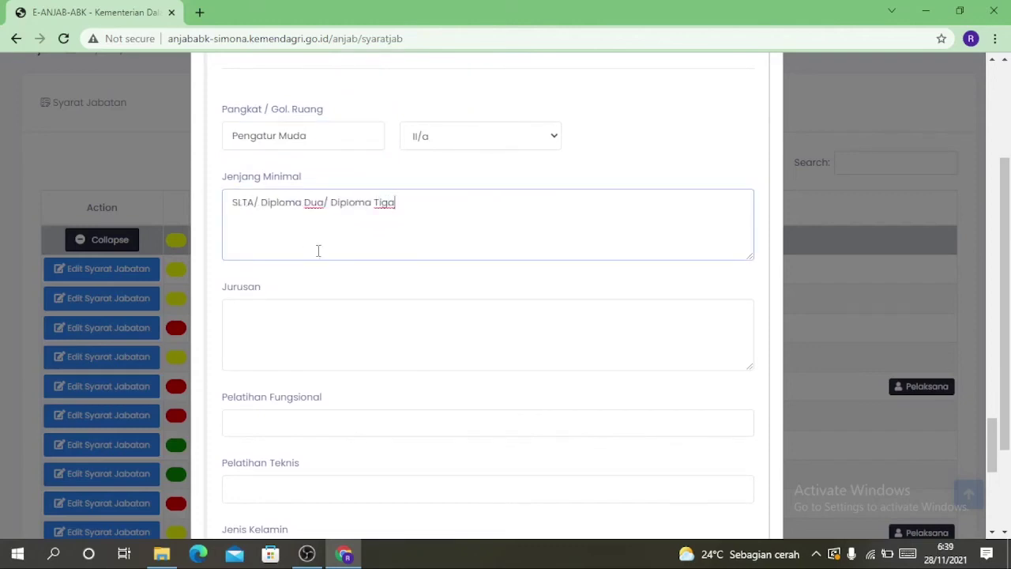
click(267, 315)
text(Man)
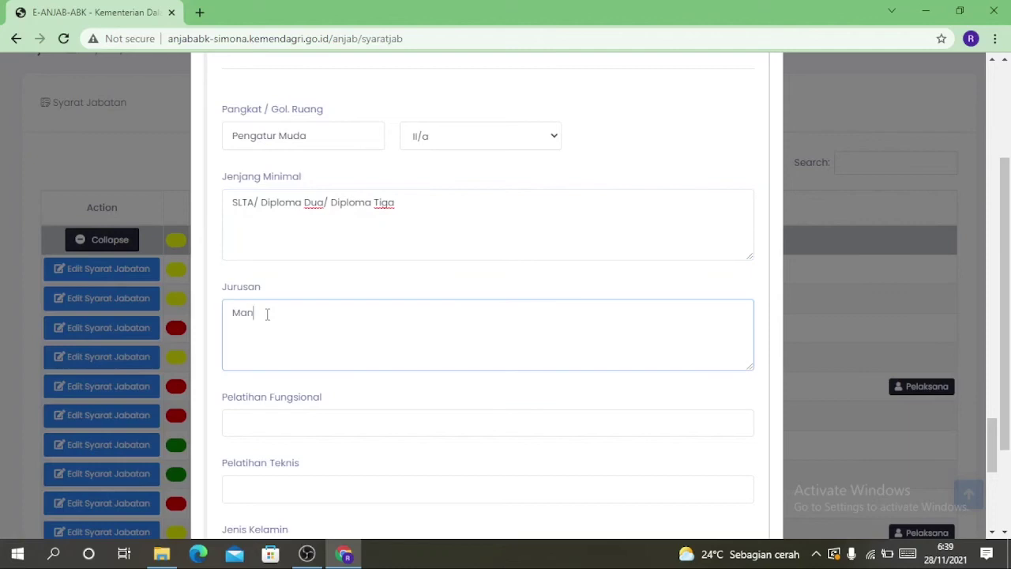
text(ajemen Perkantoran/Administrasi Perkantoran/Tata Perkantoran)
Set Jenis Kelamin to Laki-laki / Perempuan
scroll(277, 419, down, 3)
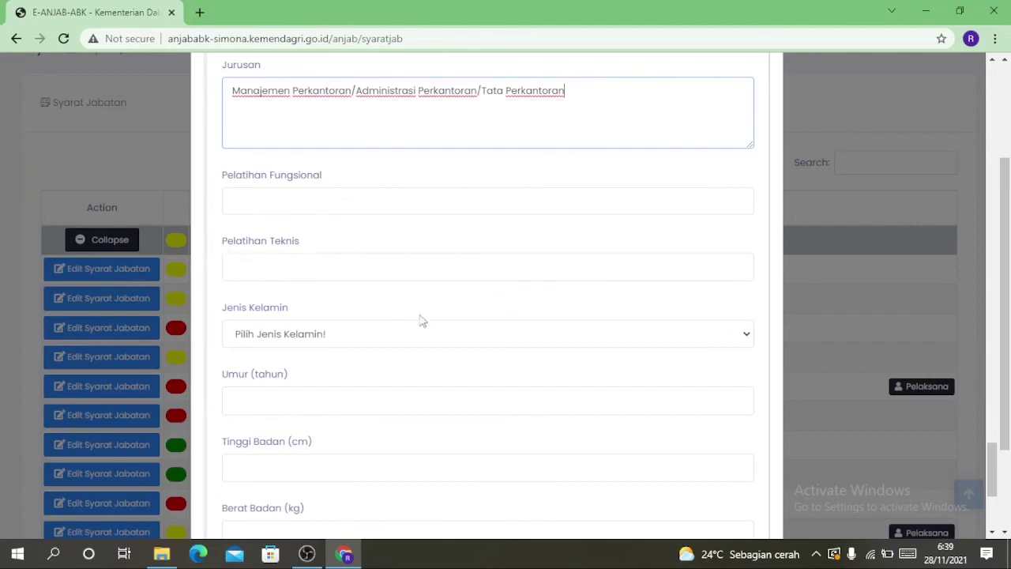
scroll(245, 343, down, 1)
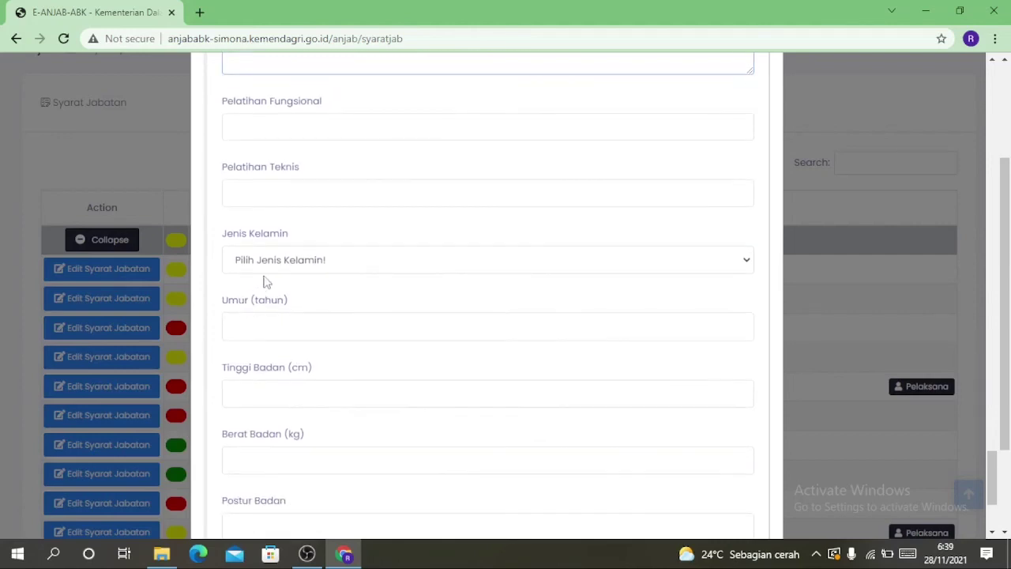
click(342, 265)
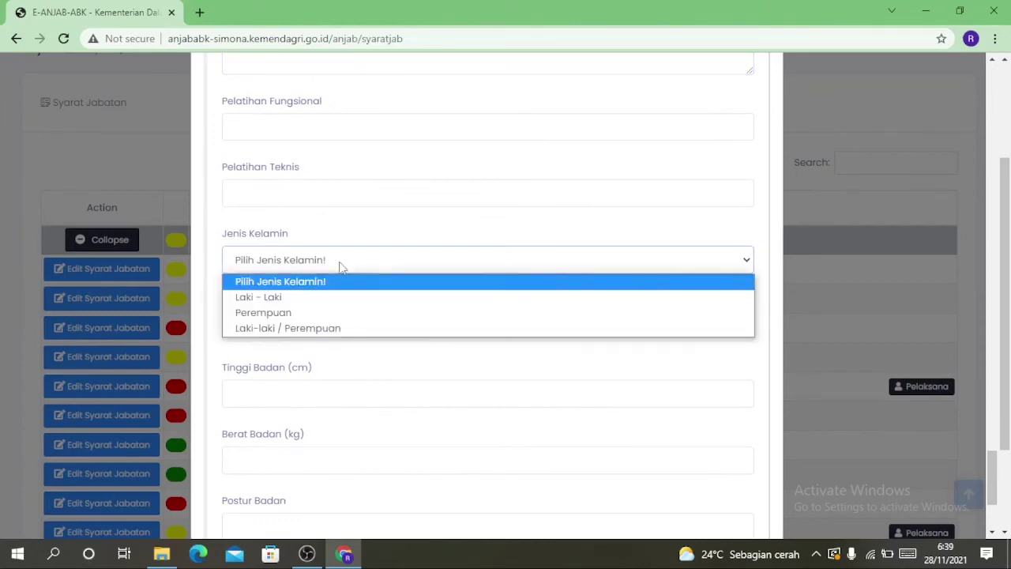
click(294, 327)
scroll(356, 302, down, 2)
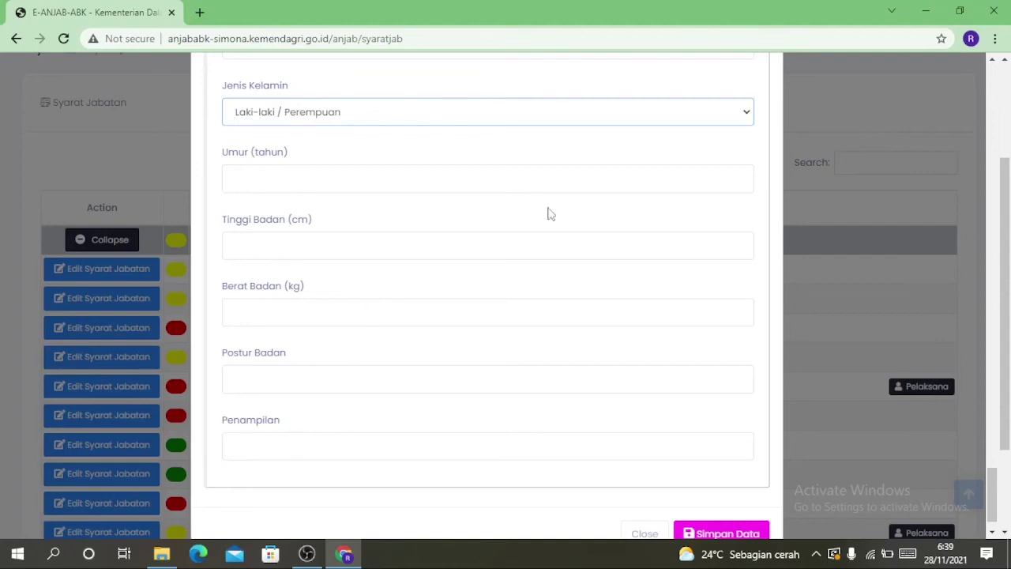
scroll(368, 341, down, 1)
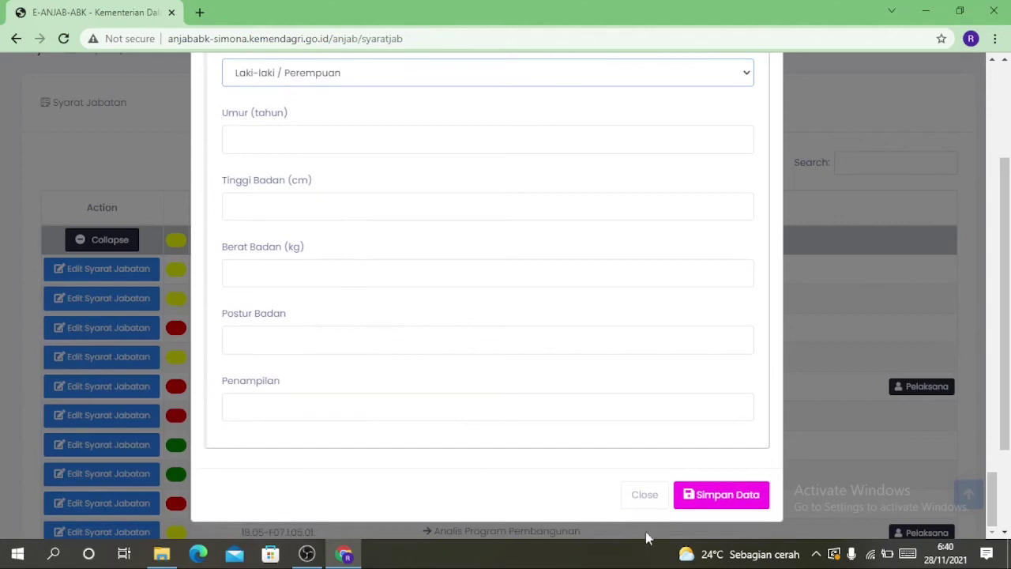
Save the job requirements with Simpan Data and go to the Sub User page
click(708, 498)
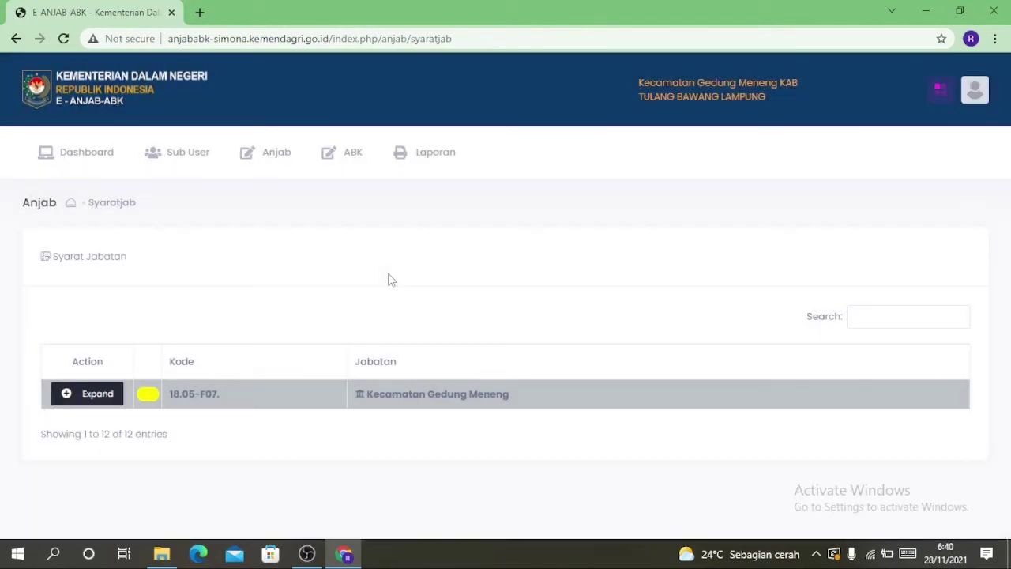
click(169, 161)
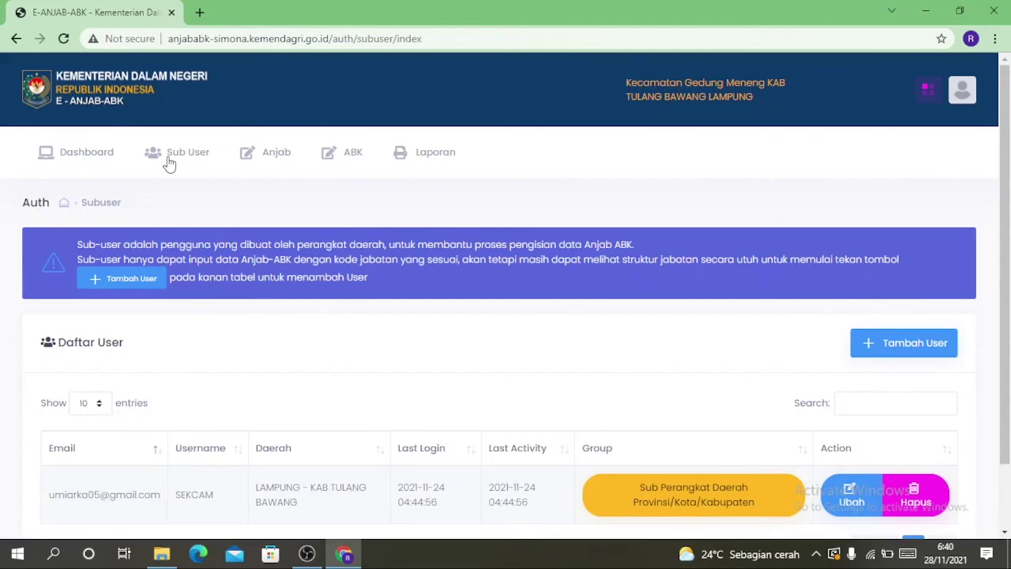
scroll(210, 181, down, 2)
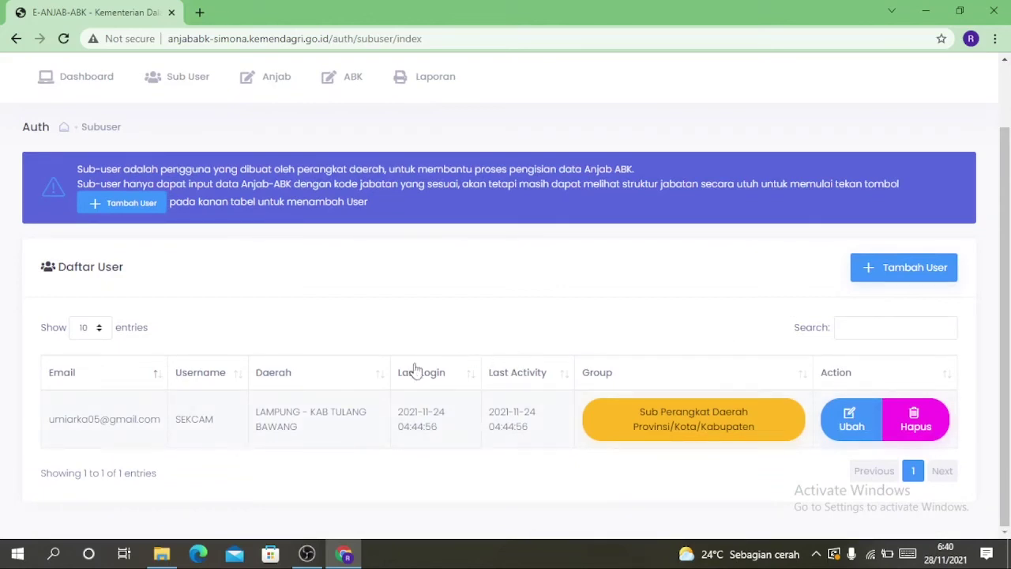
Start a new sub-user with the saved e-mail, username Tes1 and a password, then list the Jabatan choices
click(886, 273)
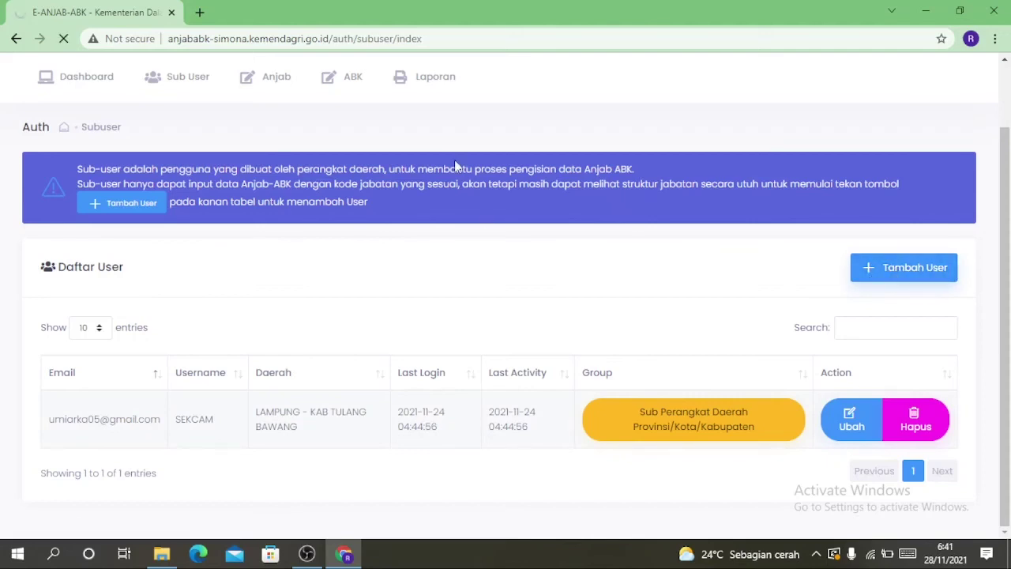
scroll(572, 203, down, 4)
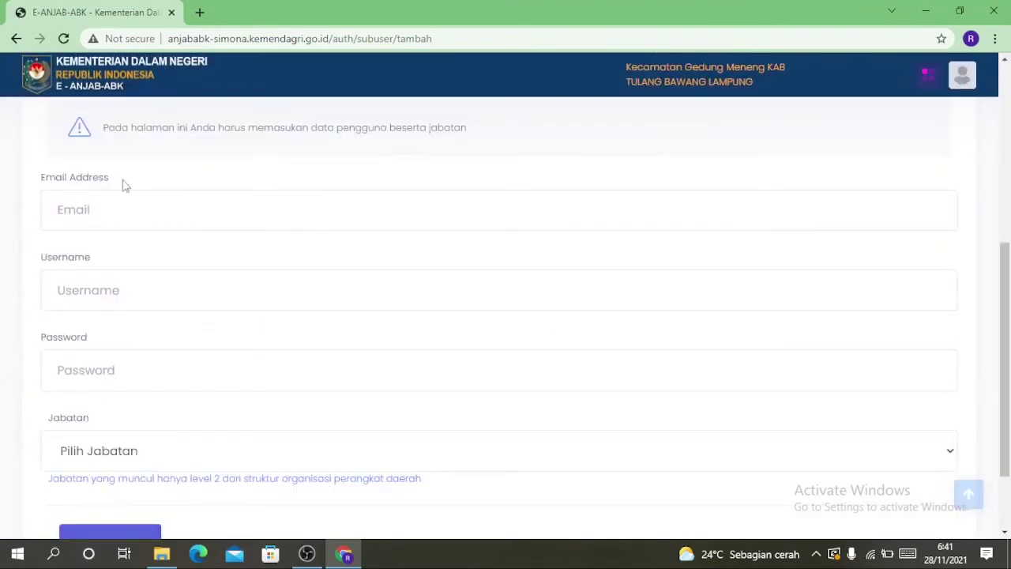
click(163, 212)
click(79, 250)
click(96, 300)
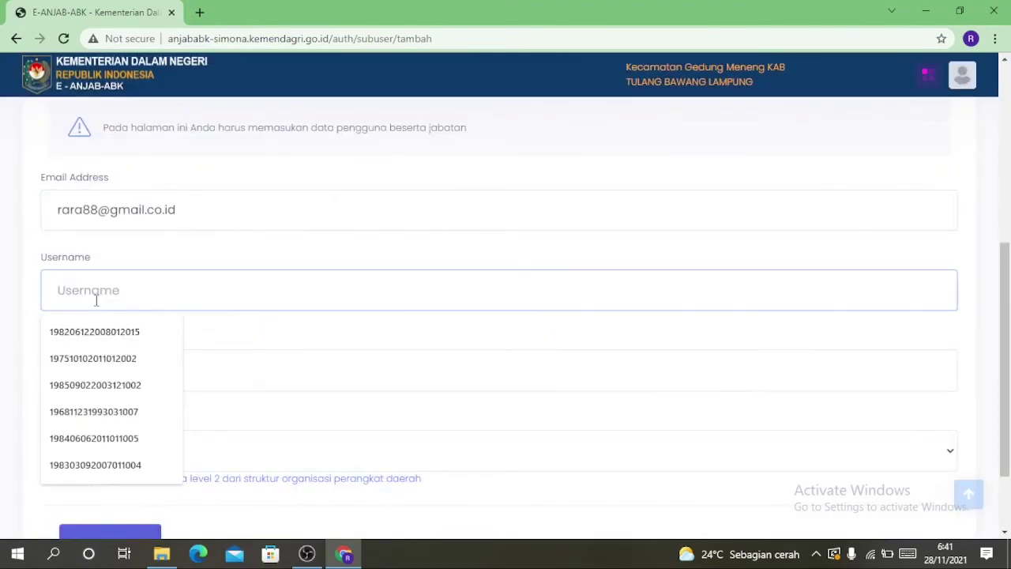
text(Tes1)
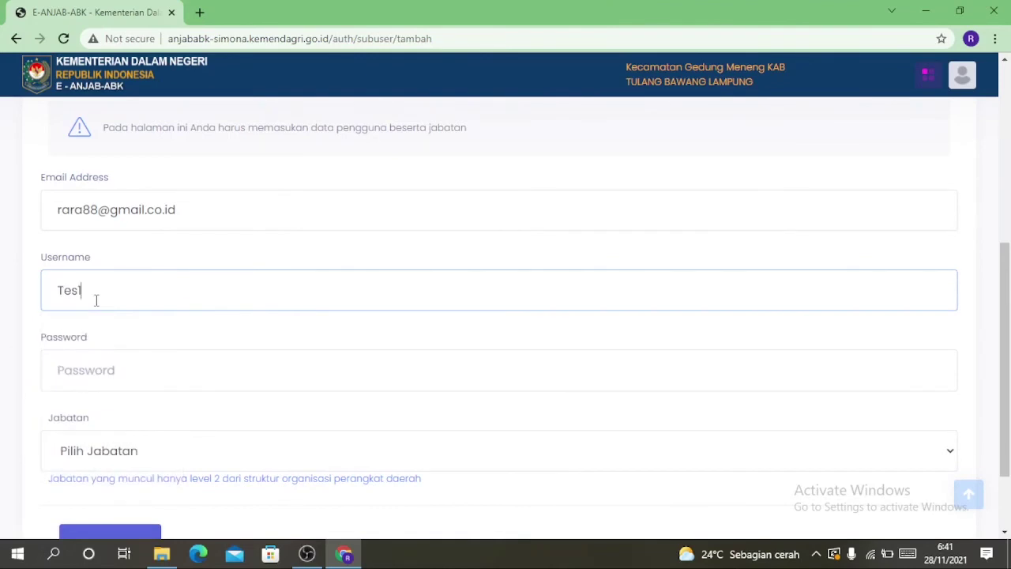
click(99, 365)
scroll(132, 388, down, 2)
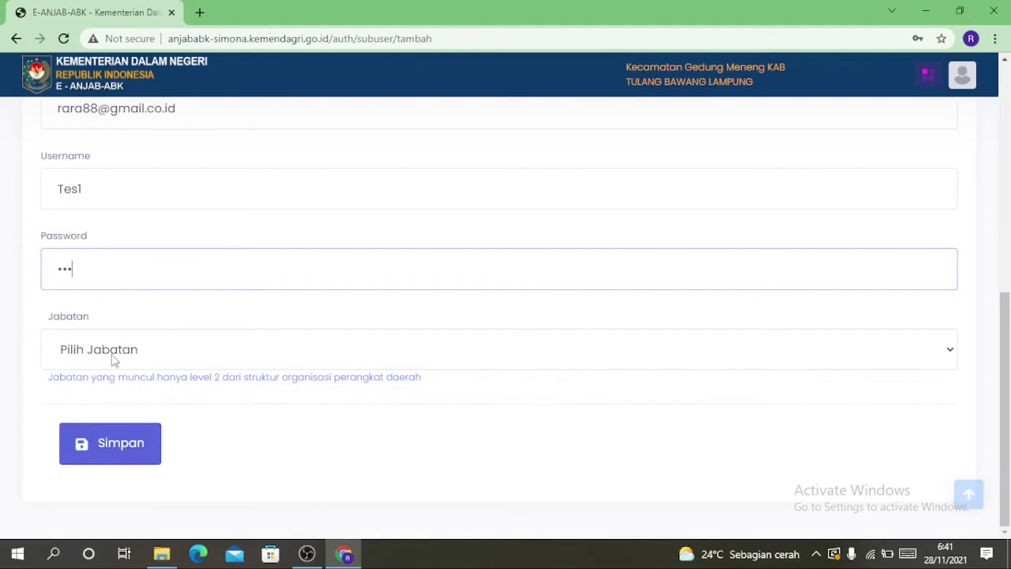
click(113, 358)
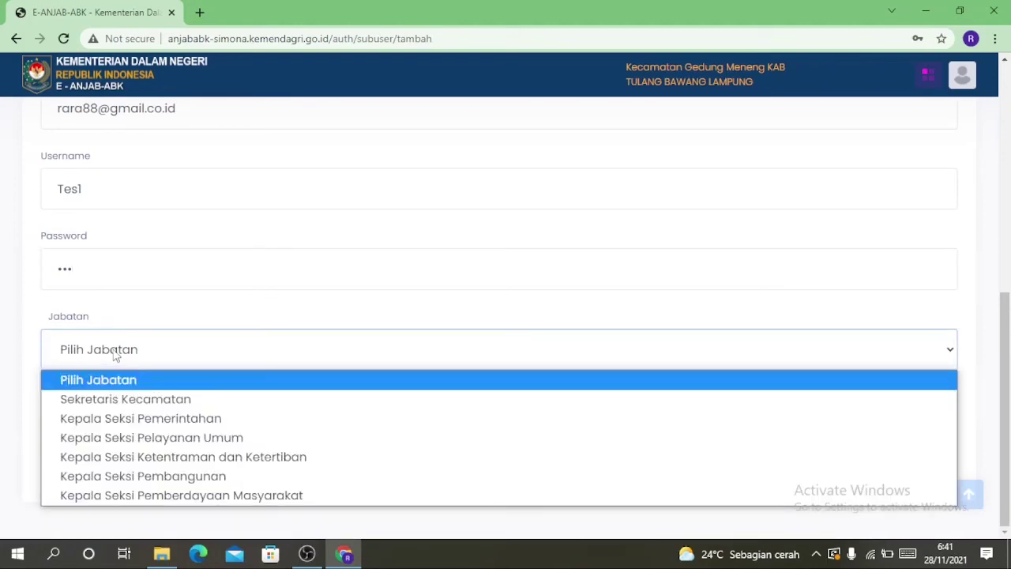
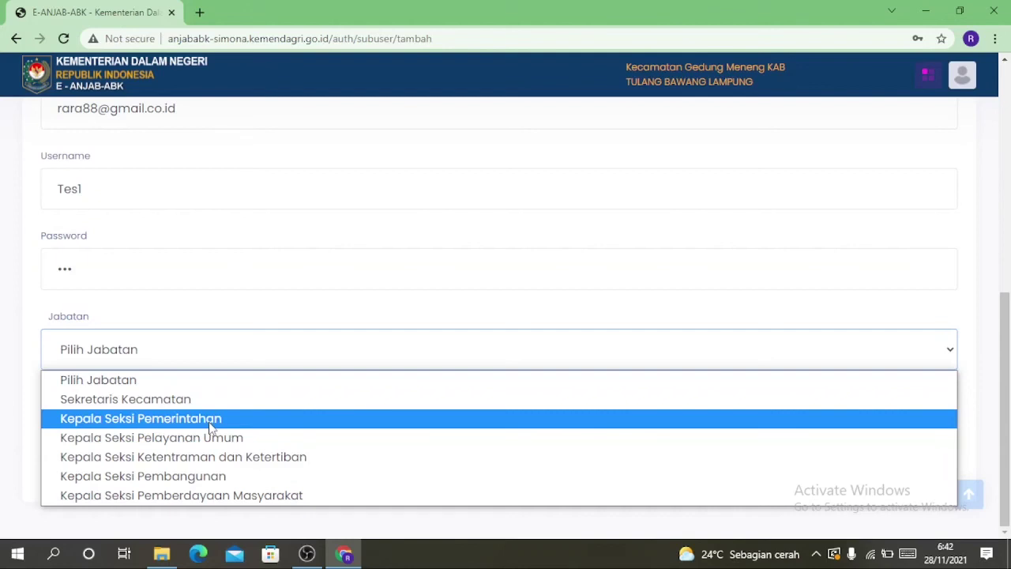
Assign sub-user Tes1 the Kepala Seksi Pemerintahan position, save, and check the user list
click(139, 421)
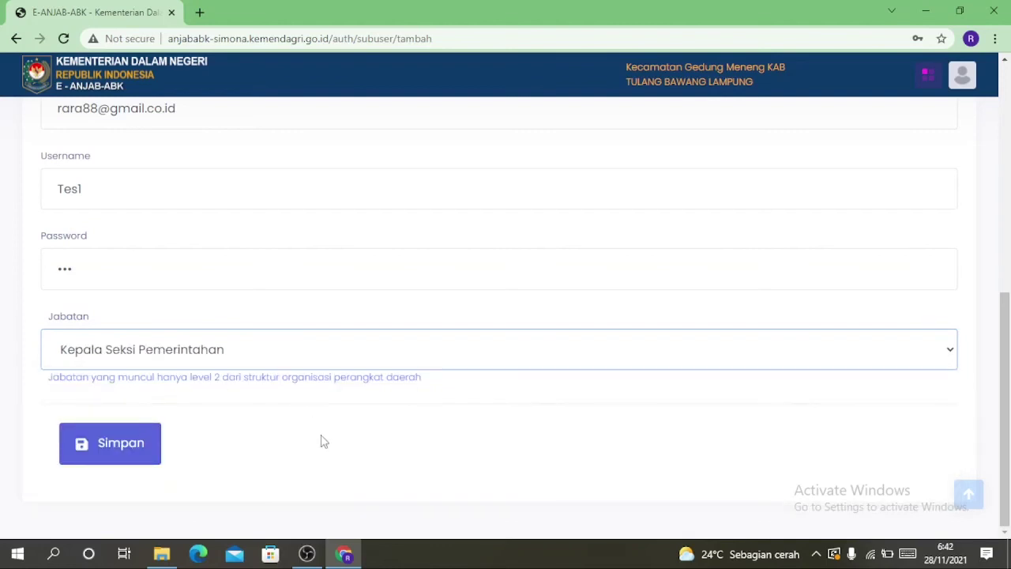
click(126, 456)
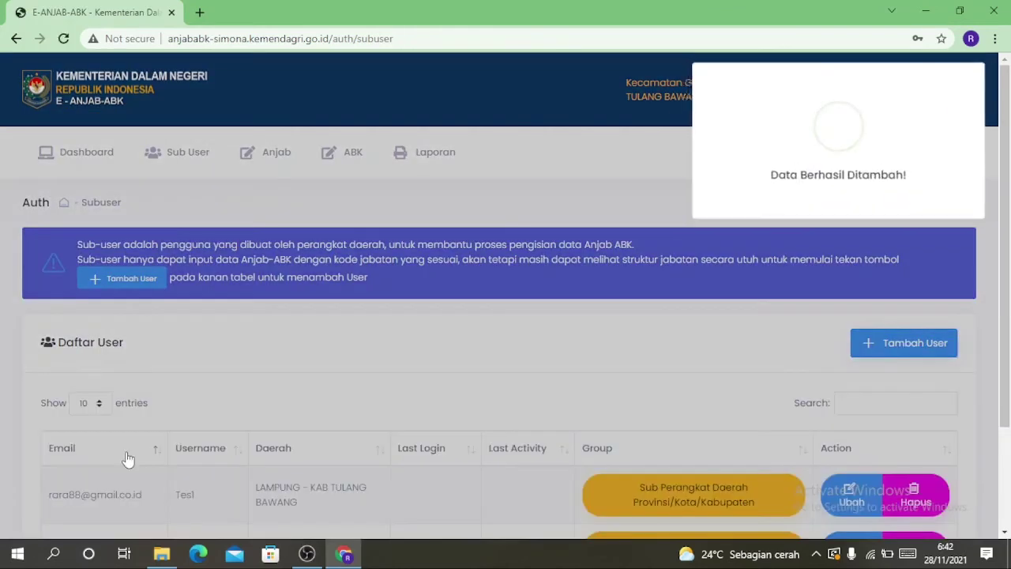
scroll(612, 296, down, 3)
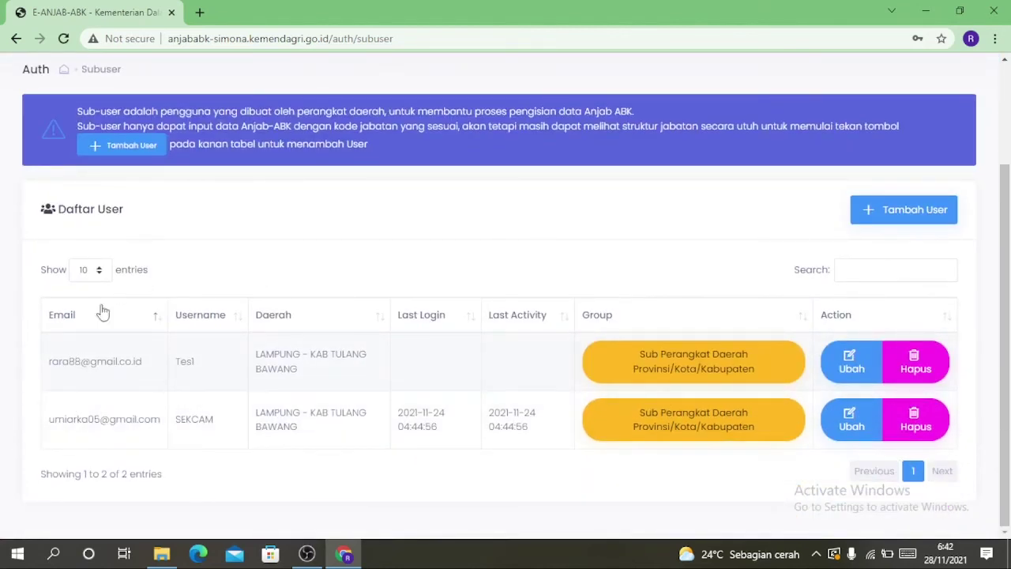
On the ABK entry page, expand Kecamatan Gedung Meneng and edit Pengadministrasi Umum's workload
click(123, 146)
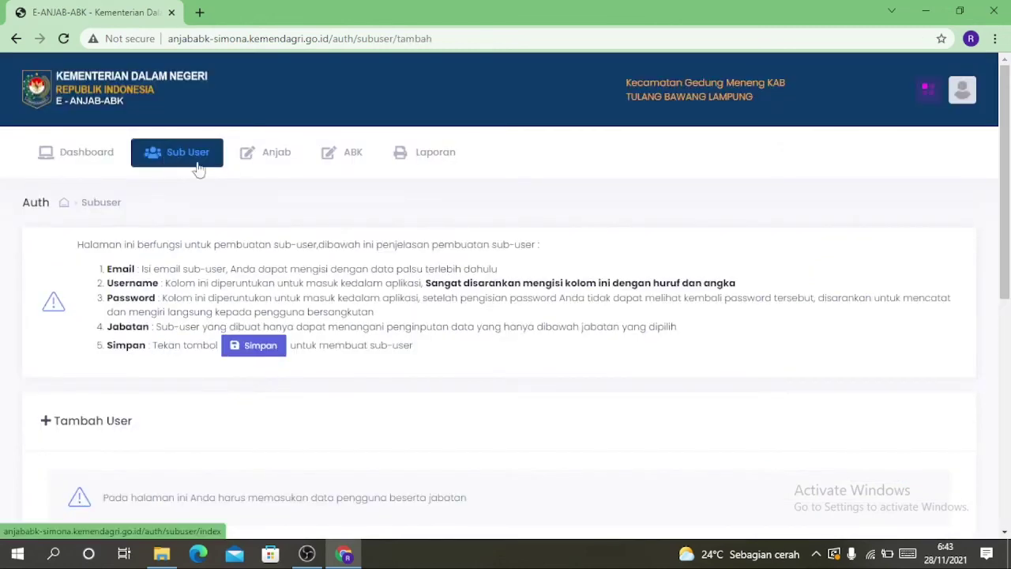
click(352, 161)
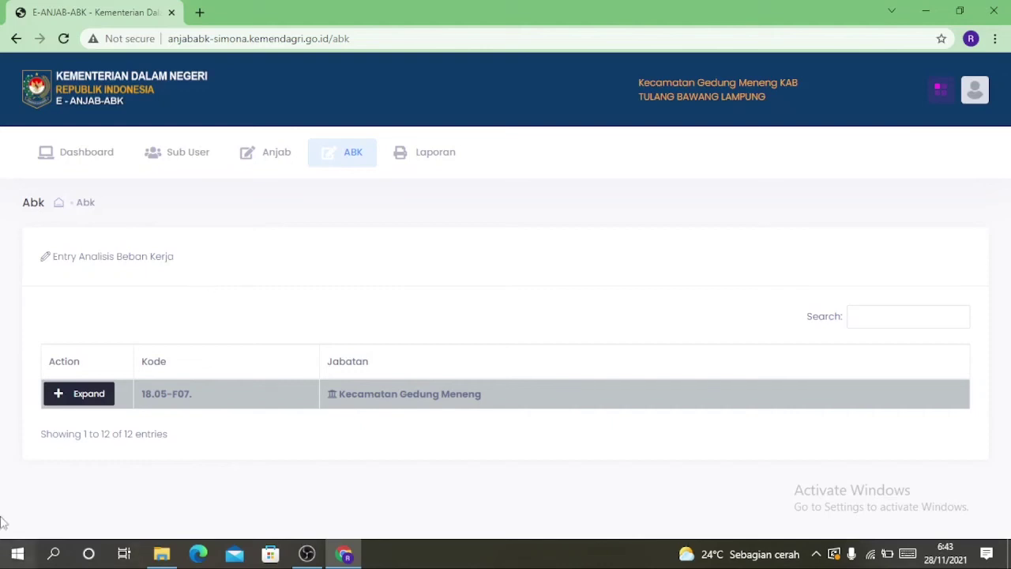
click(72, 395)
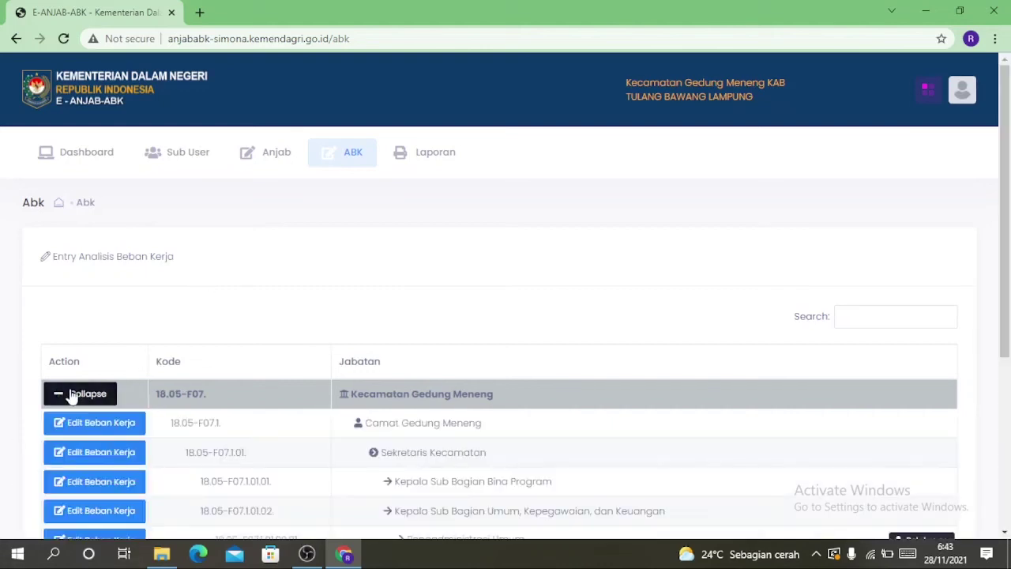
scroll(75, 391, down, 3)
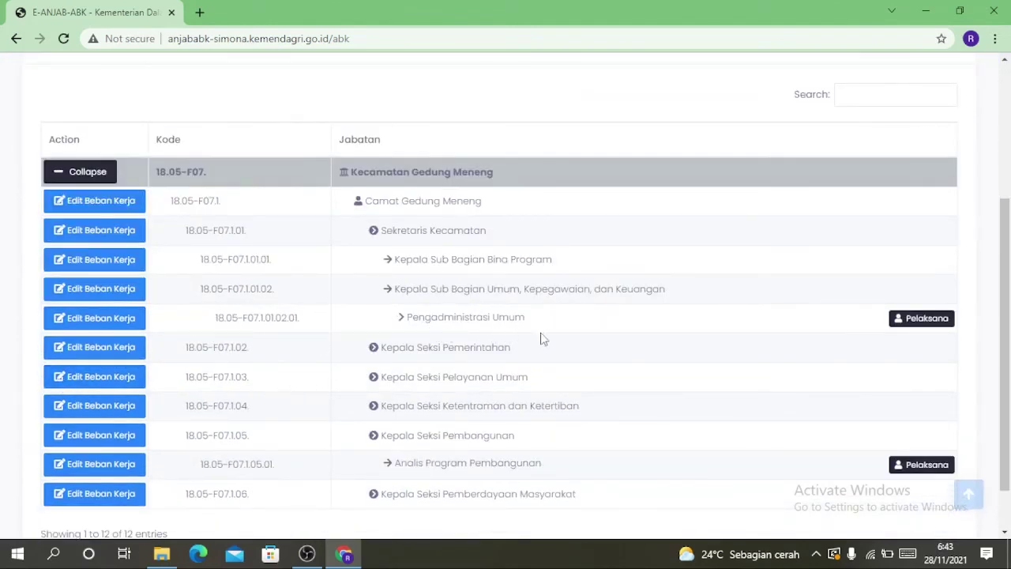
click(105, 324)
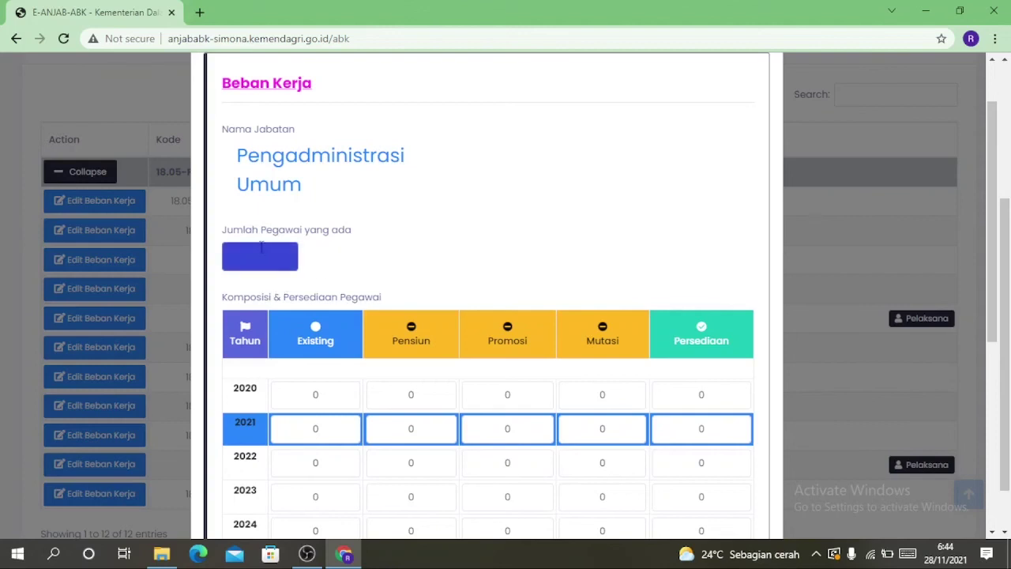
Enter 1 existing employee and choose Tugas Per Tugas as the calculation approach
click(262, 256)
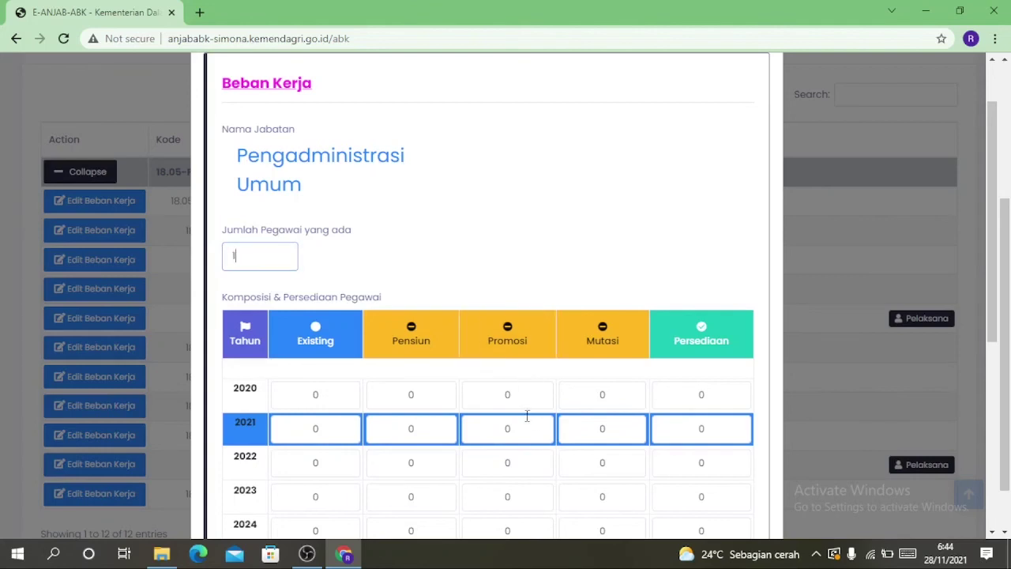
scroll(509, 405, down, 1)
scroll(509, 405, down, 2)
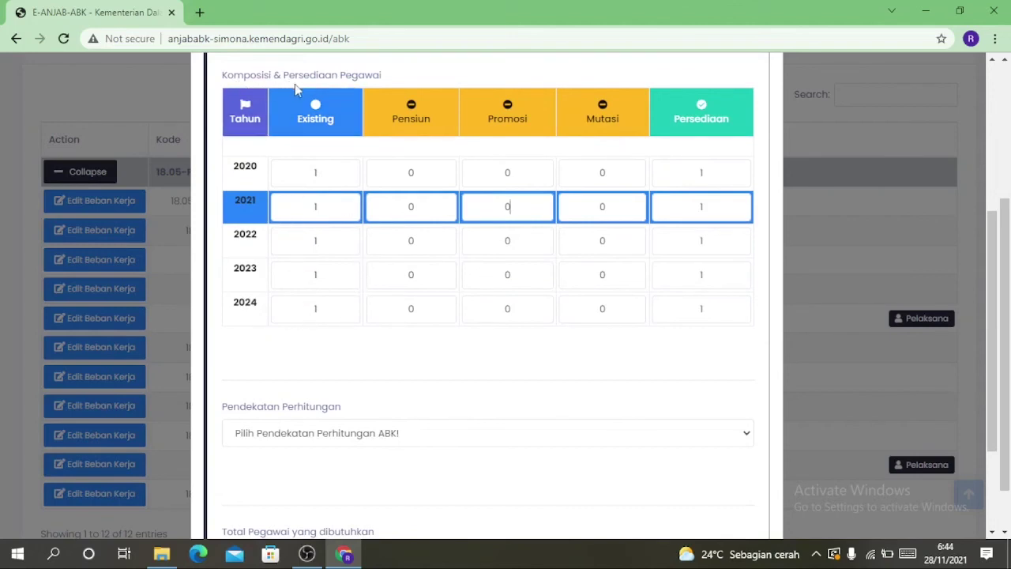
scroll(387, 144, up, 1)
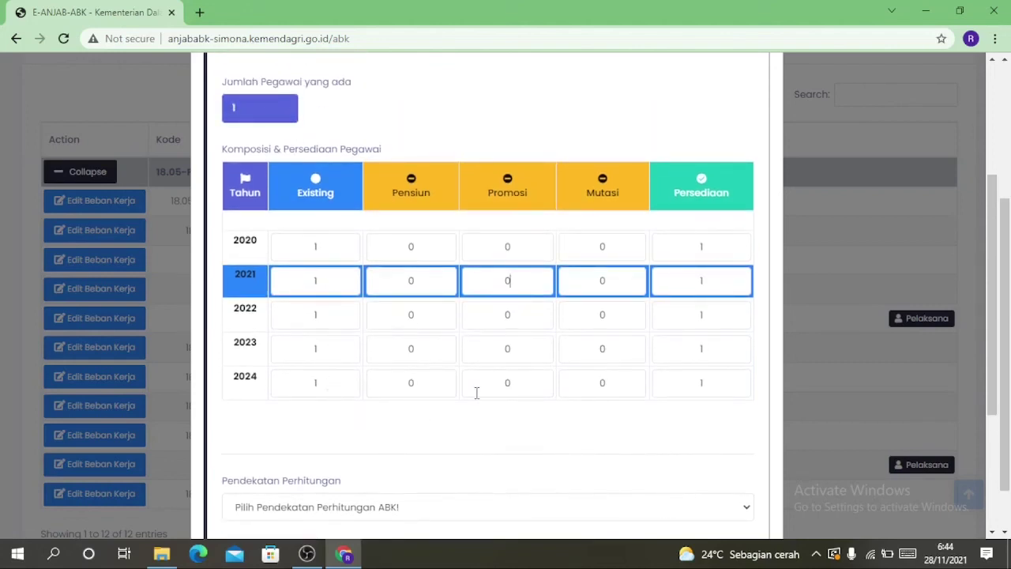
scroll(477, 393, down, 3)
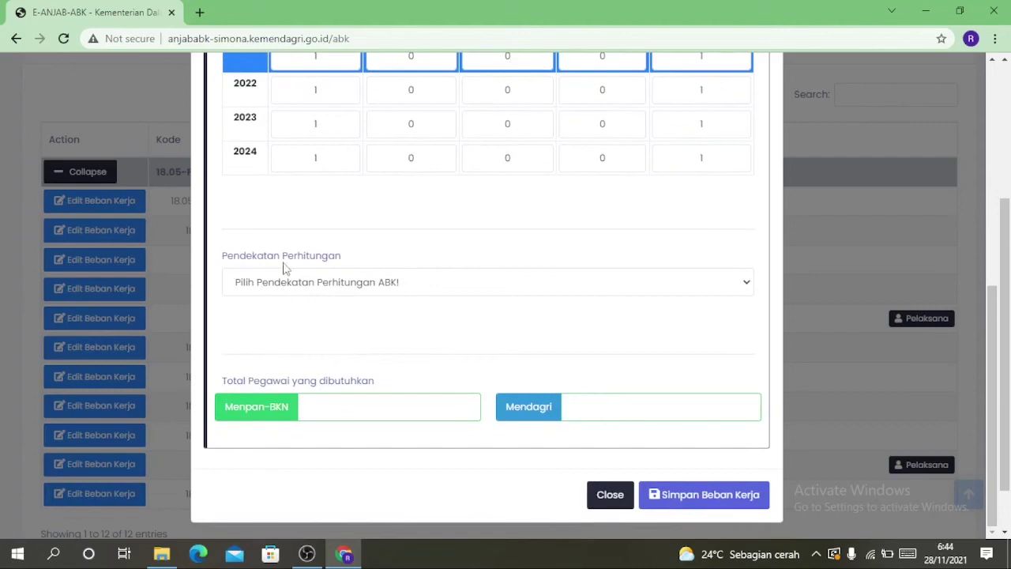
click(747, 287)
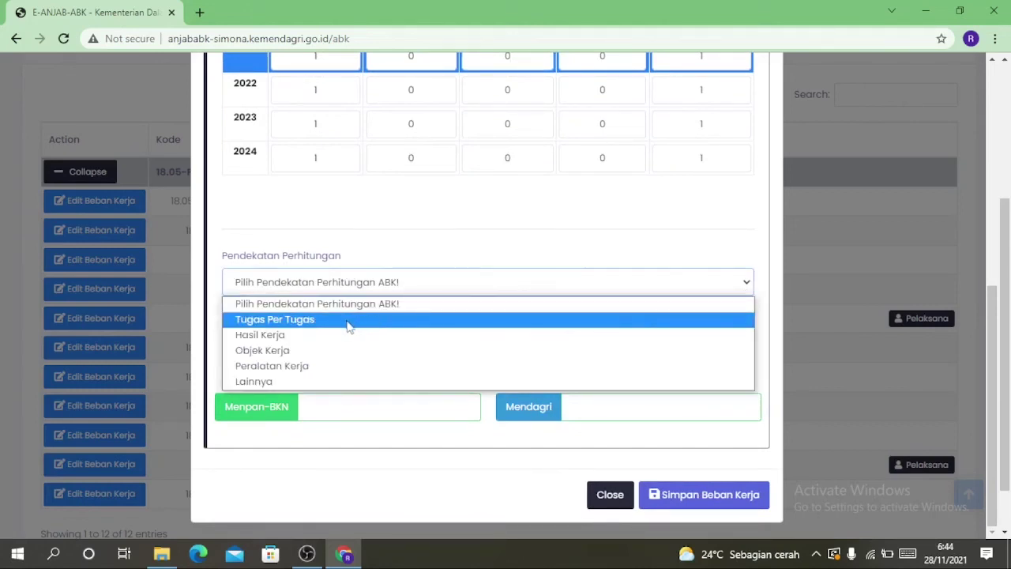
click(340, 322)
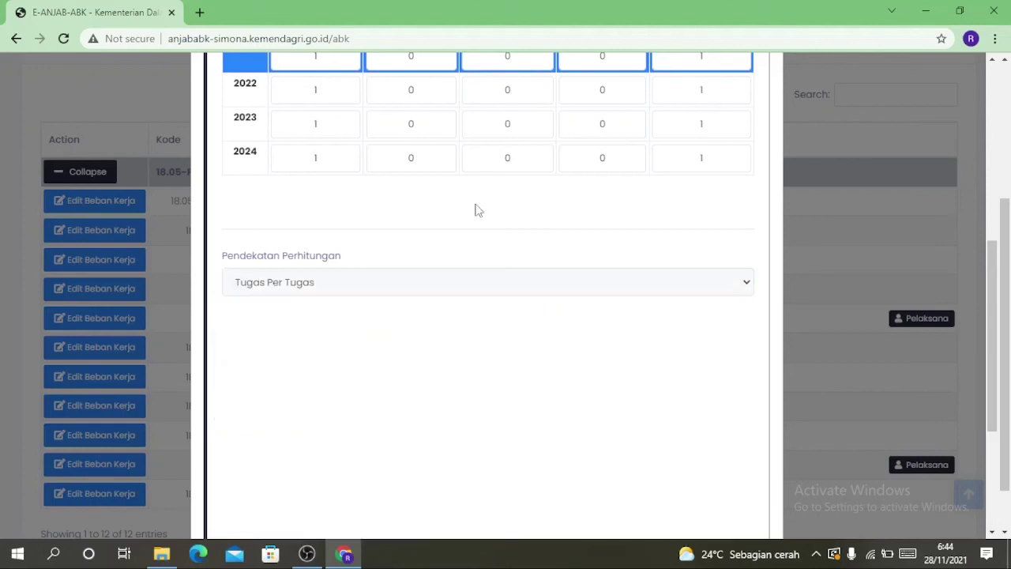
Set the effective work time of tasks 1.1 through 4.1 to tahunan
scroll(476, 209, down, 3)
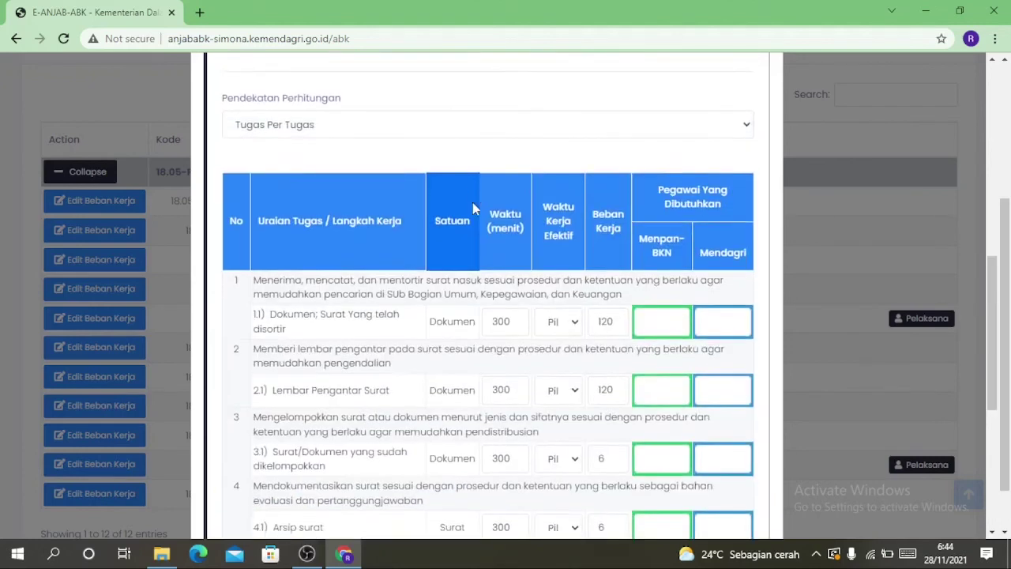
scroll(413, 228, down, 1)
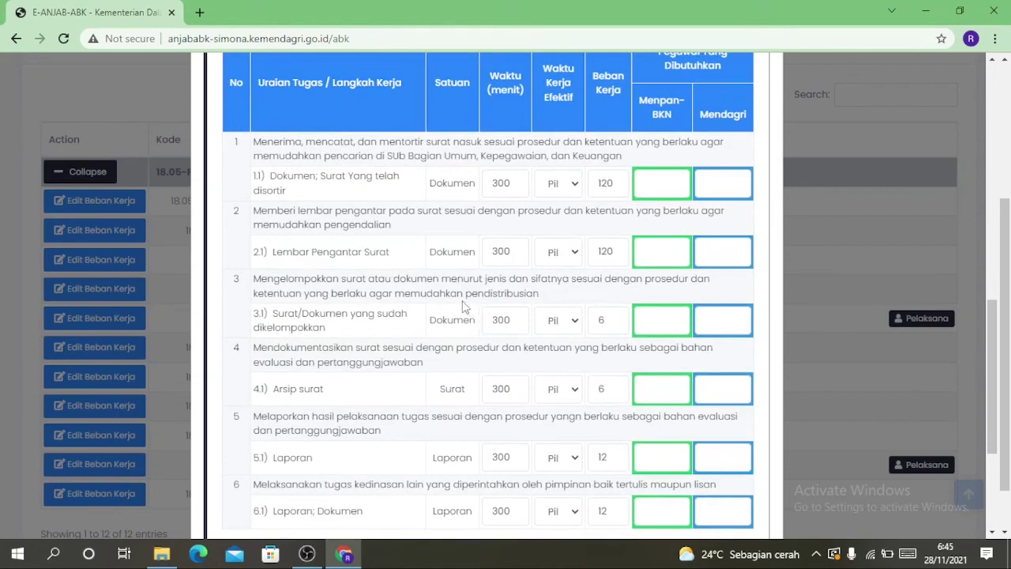
scroll(463, 299, down, 1)
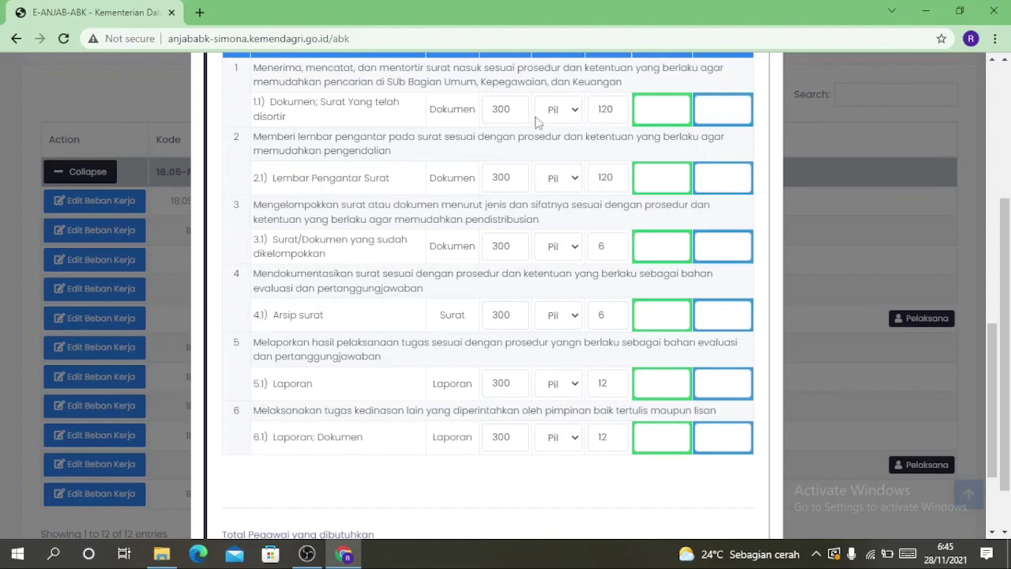
scroll(557, 123, up, 1)
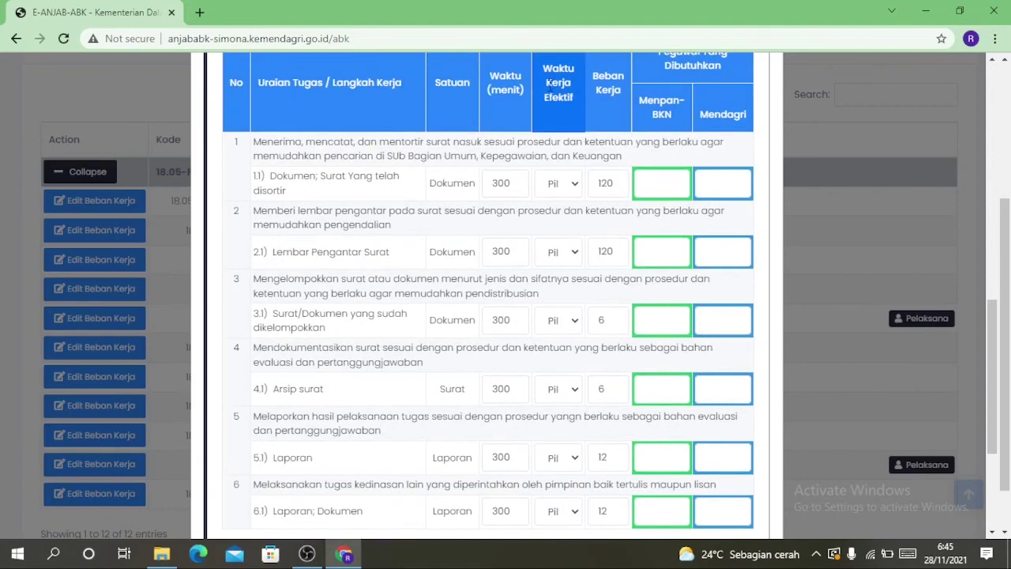
click(573, 188)
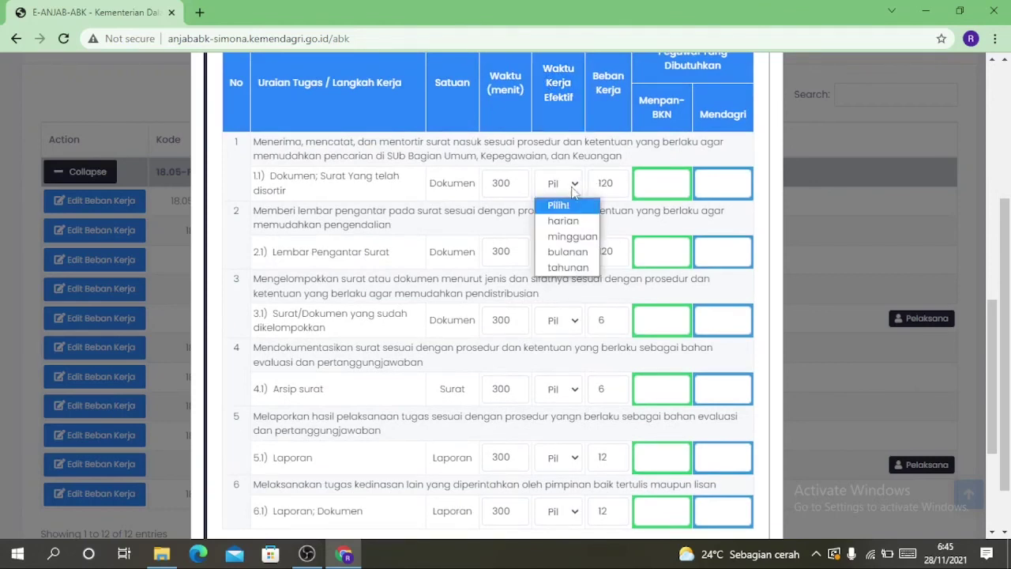
click(569, 267)
click(573, 253)
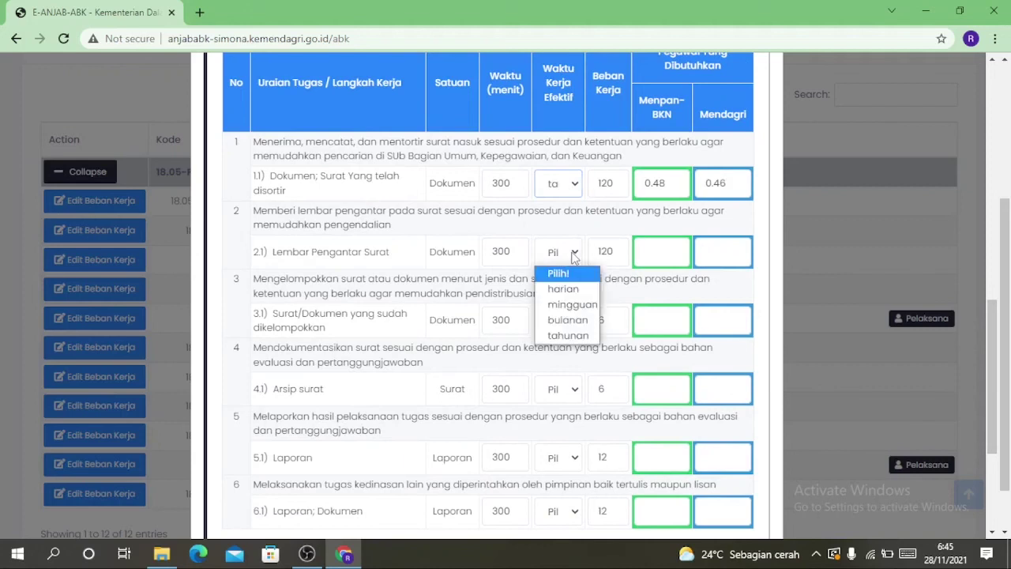
click(567, 336)
click(575, 325)
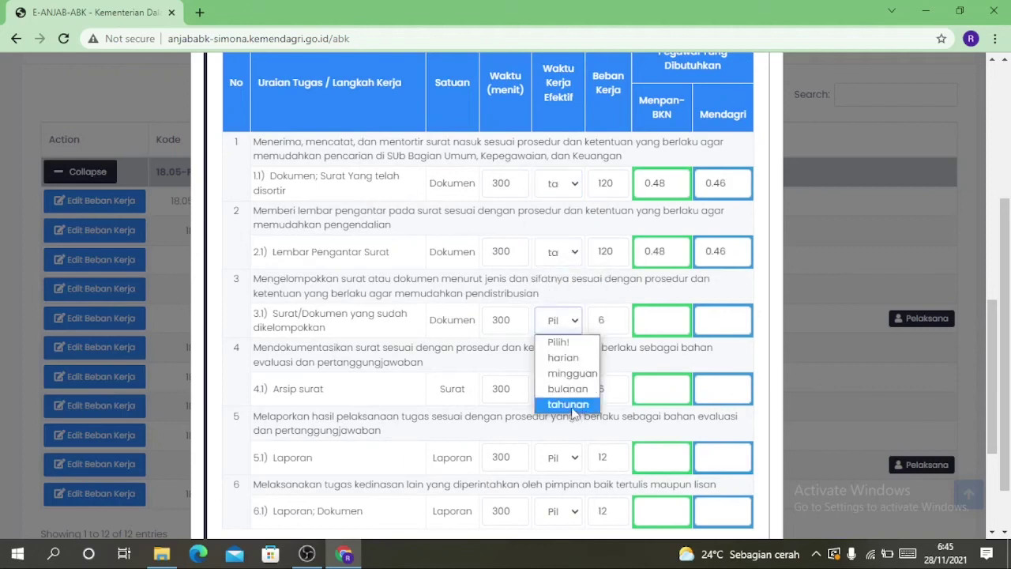
click(568, 404)
click(565, 389)
click(578, 476)
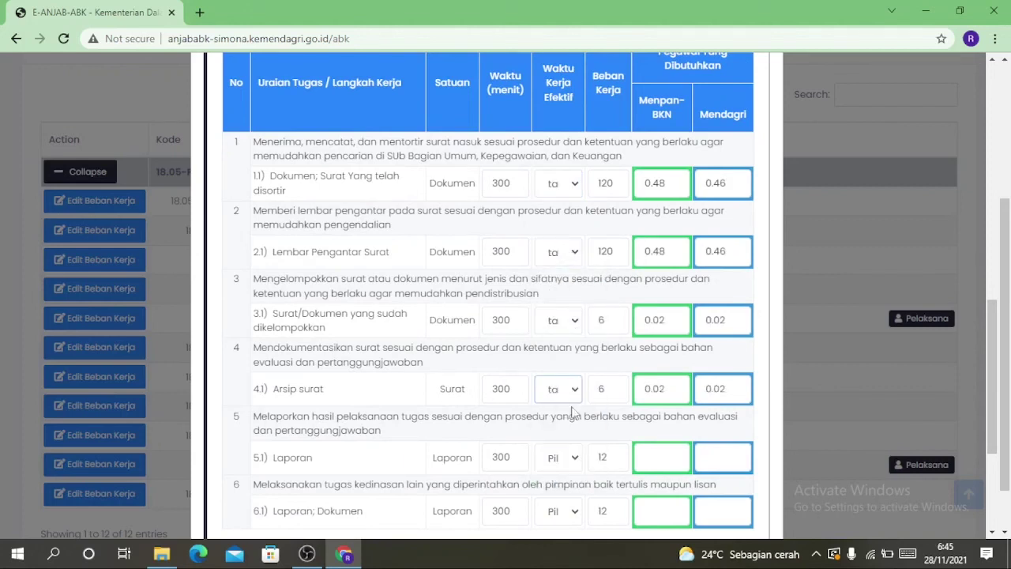
Set tasks 5.1 and 6.1 to tahunan and save with Simpan Beban Kerja
scroll(570, 371, down, 2)
click(574, 313)
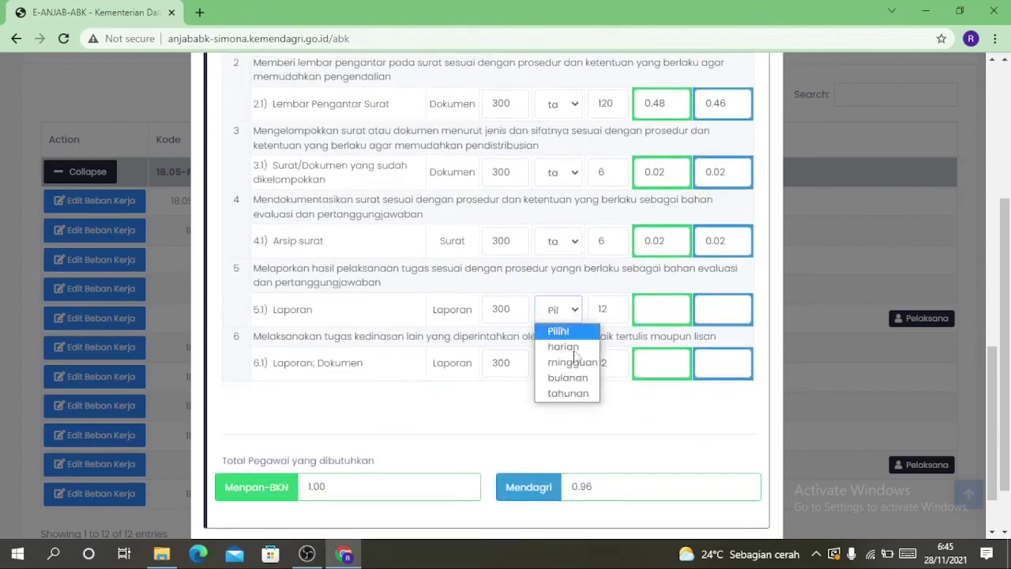
click(563, 392)
click(573, 369)
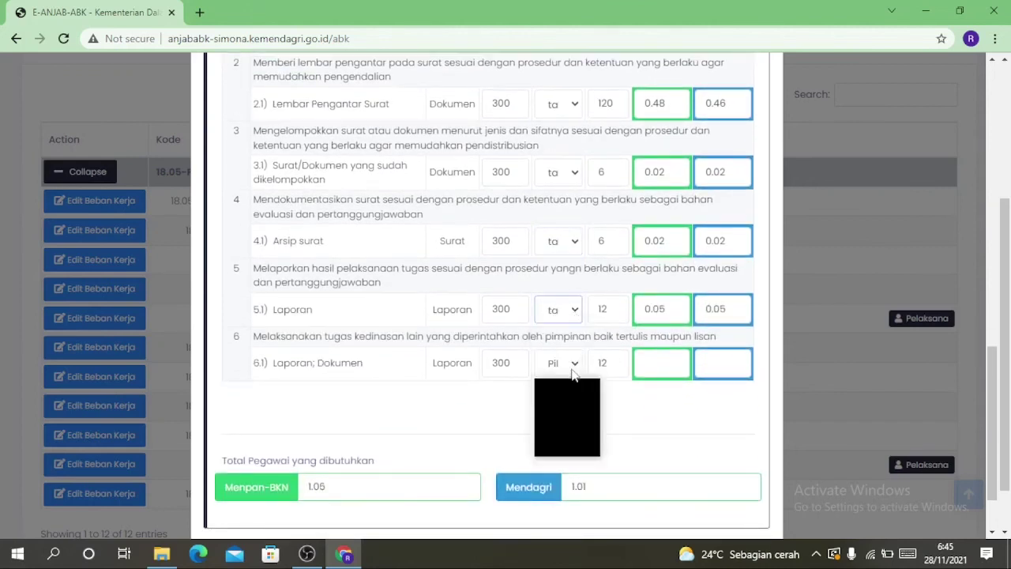
click(566, 450)
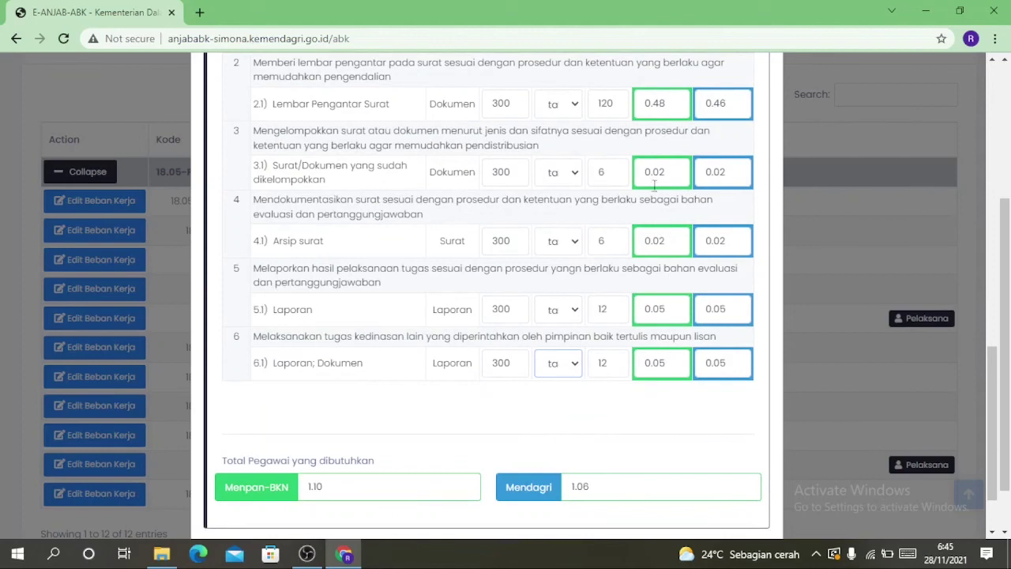
scroll(499, 385, down, 1)
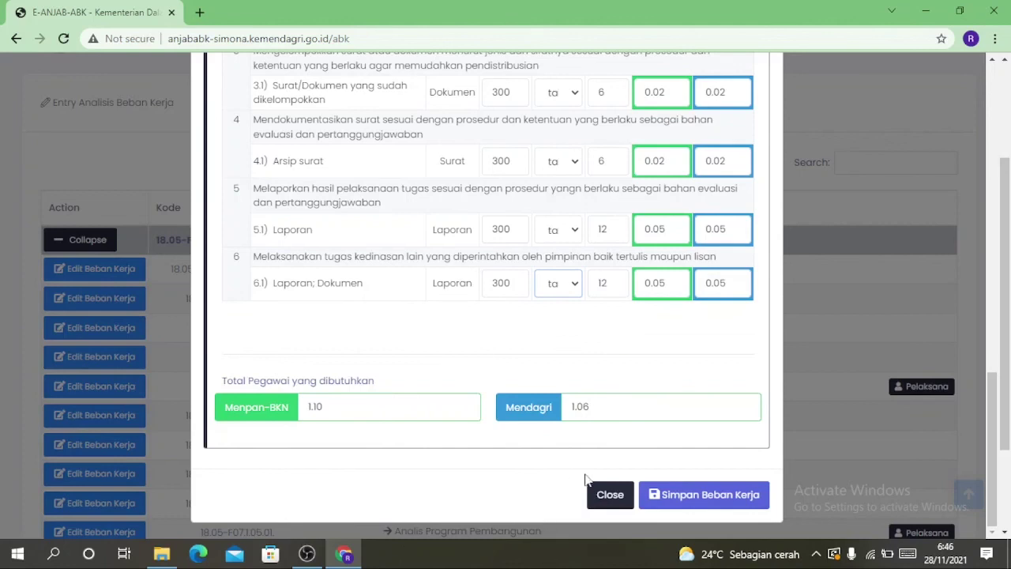
click(700, 503)
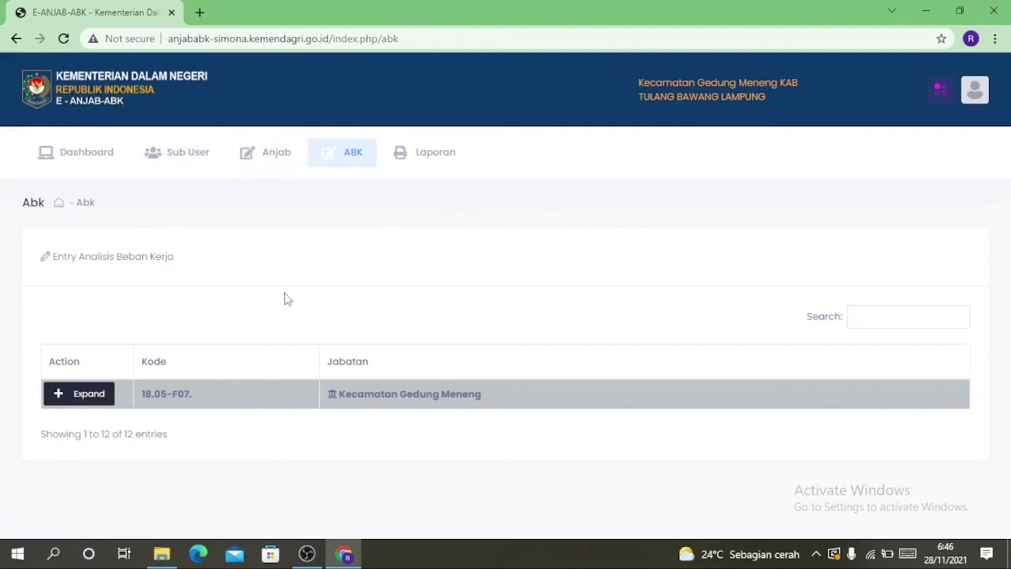
Go to Anjab > Entry Data Jabatan
click(249, 166)
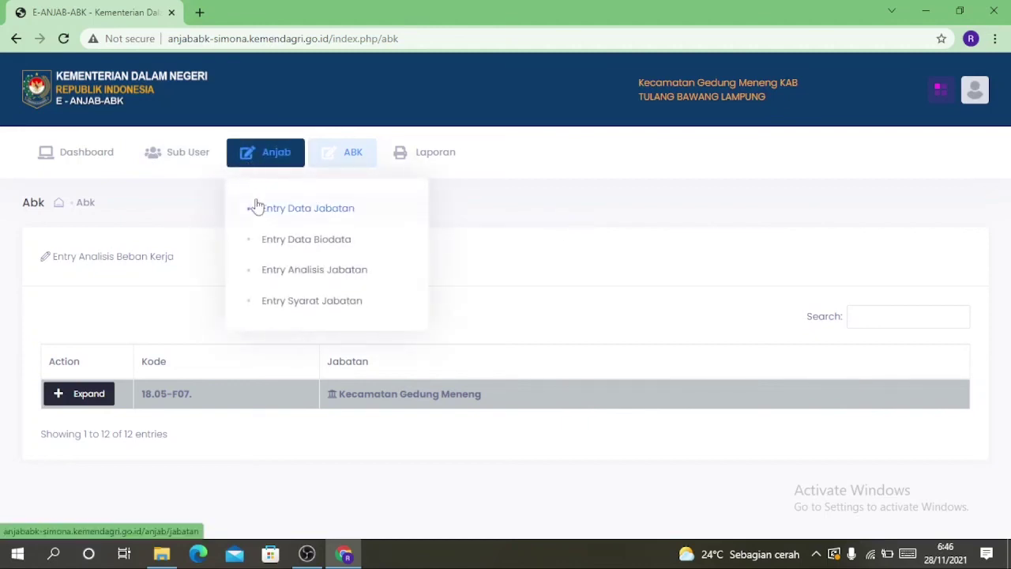
click(327, 209)
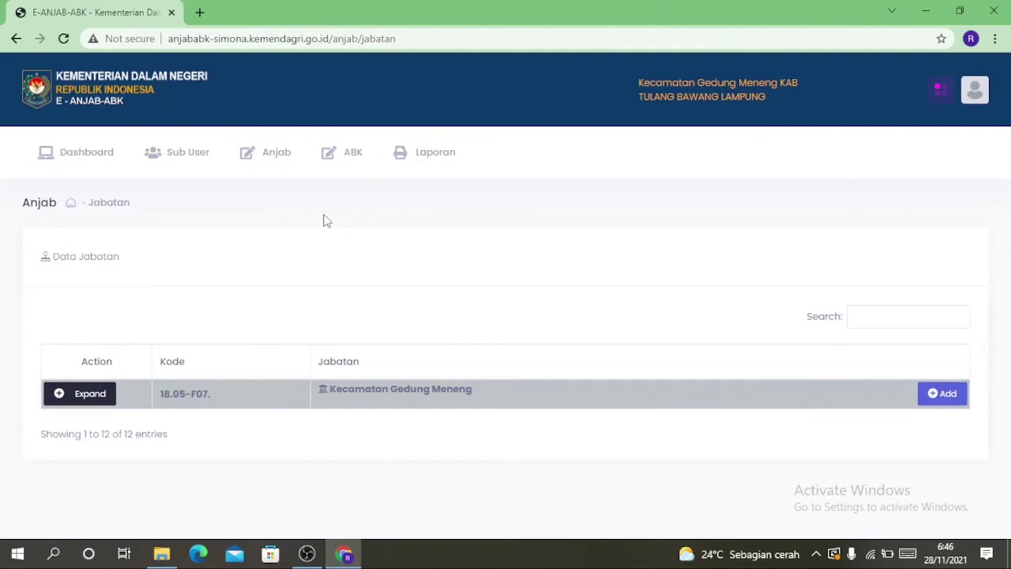
Delete the Analis Program Pembangunan position under Kecamatan Gedung Meneng, confirming with 'Yes, delete it!'
click(75, 402)
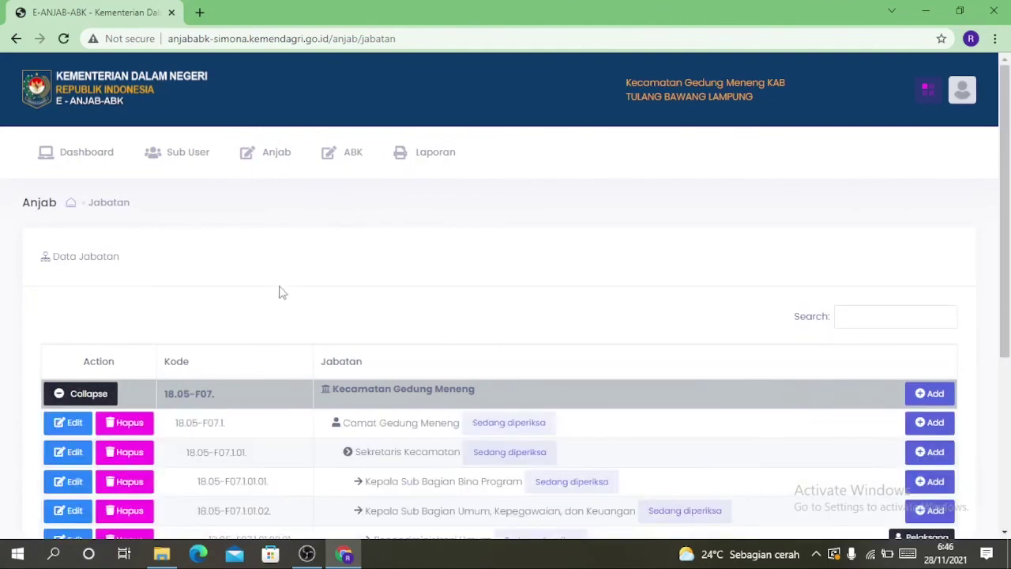
scroll(280, 288, down, 3)
scroll(285, 284, down, 1)
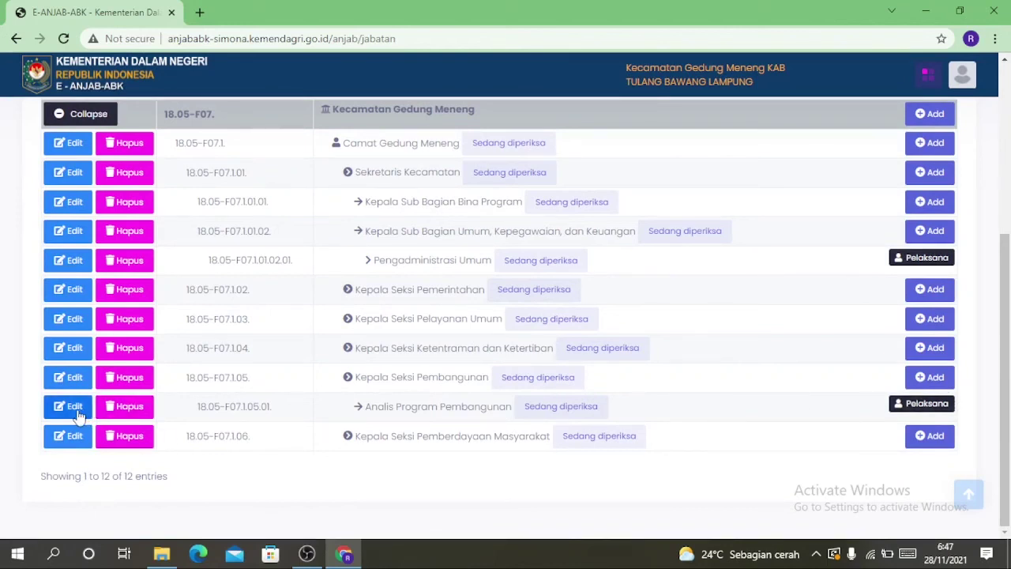
click(133, 411)
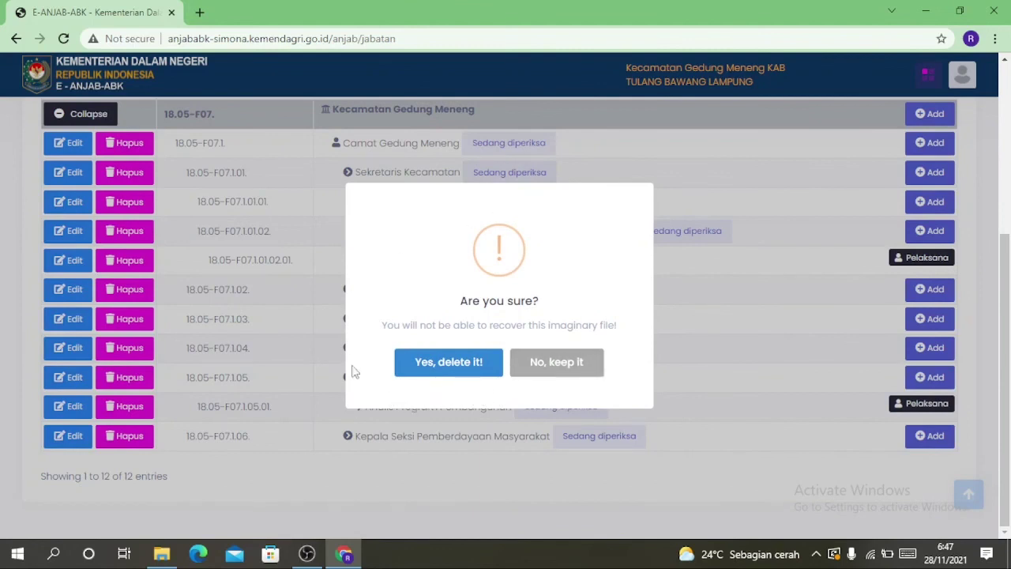
click(442, 371)
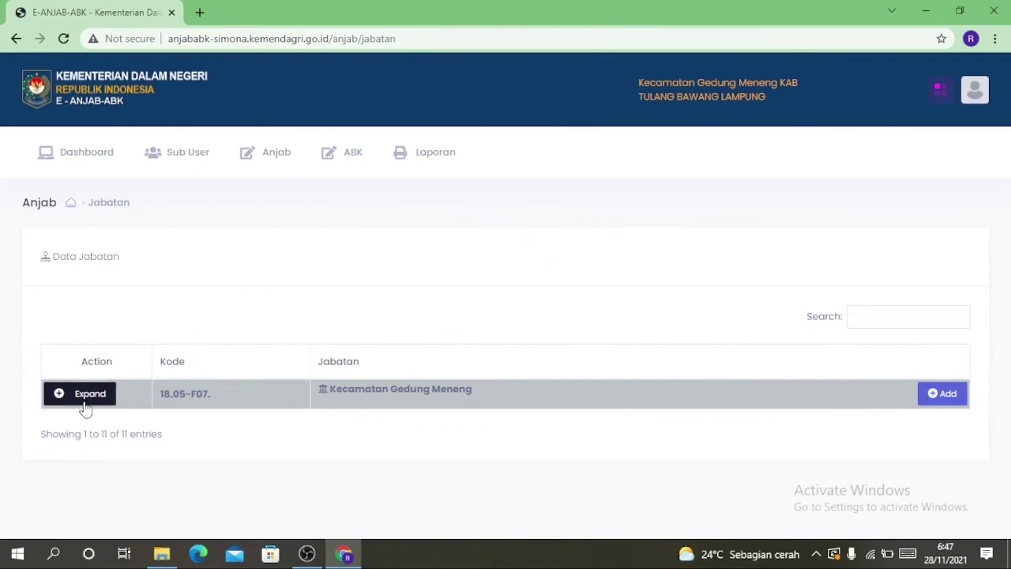
Expand the position list to confirm Analis Program Pembangunan is gone, then open Laporan
click(84, 399)
scroll(282, 347, down, 3)
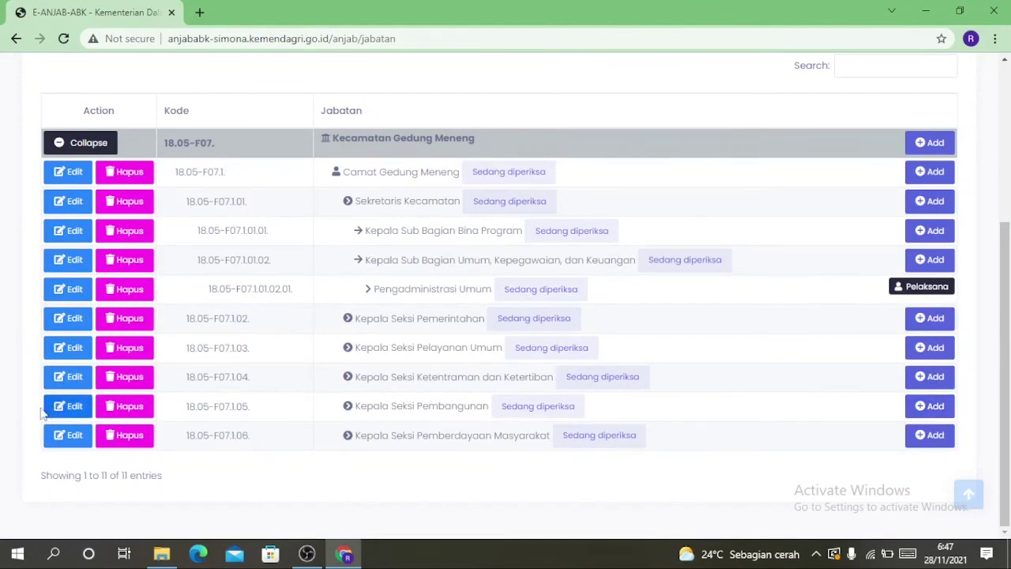
scroll(252, 335, up, 3)
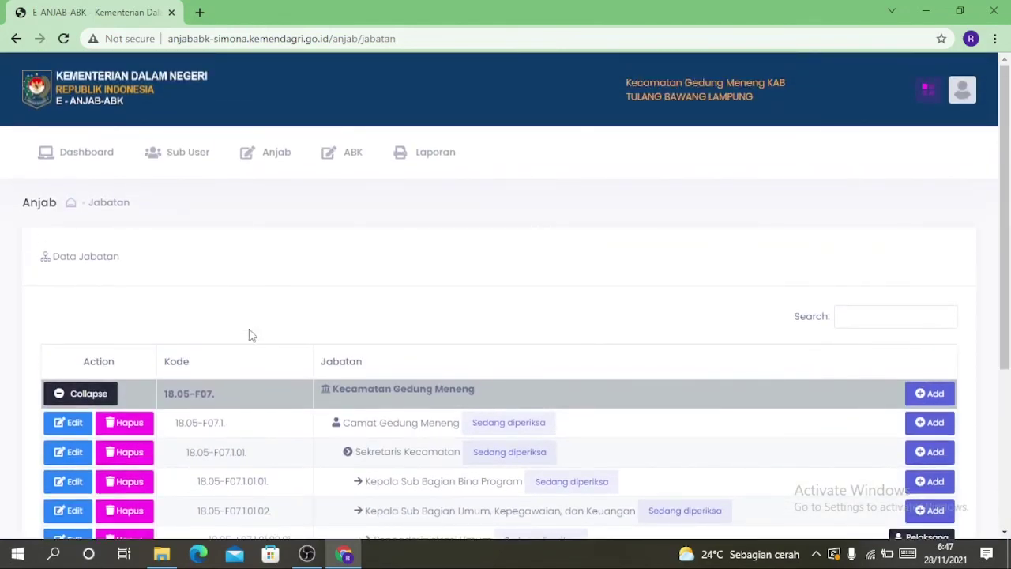
click(417, 161)
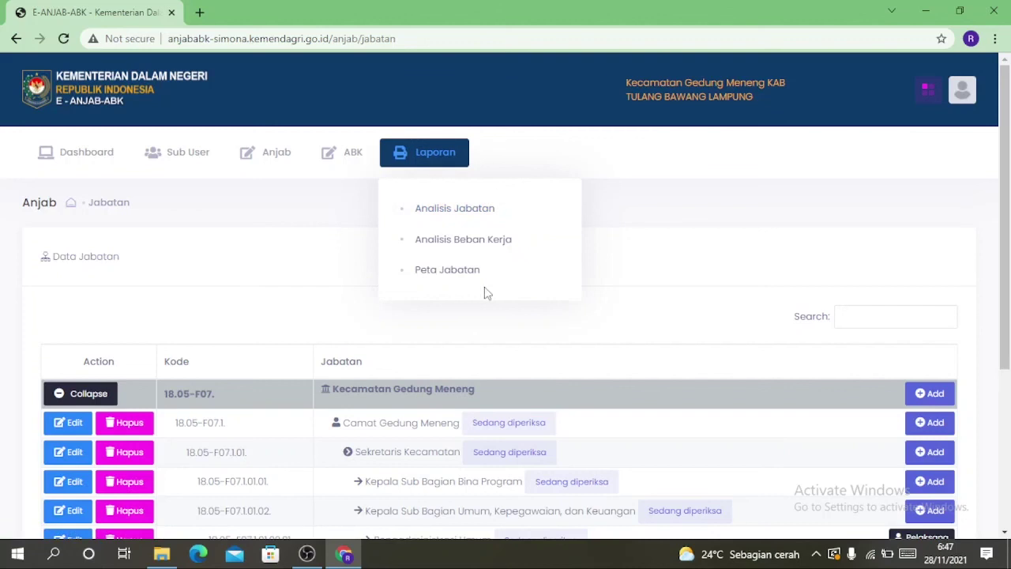
Open Laporan > Analisis Jabatan and show Pengadministrasi Umum's Cetak format choices
click(448, 211)
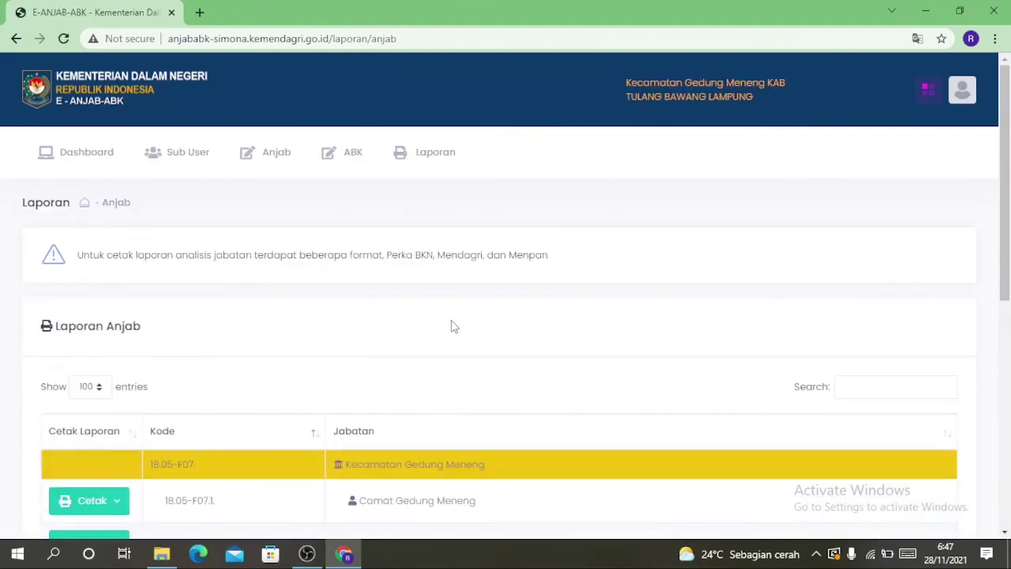
scroll(449, 291, down, 3)
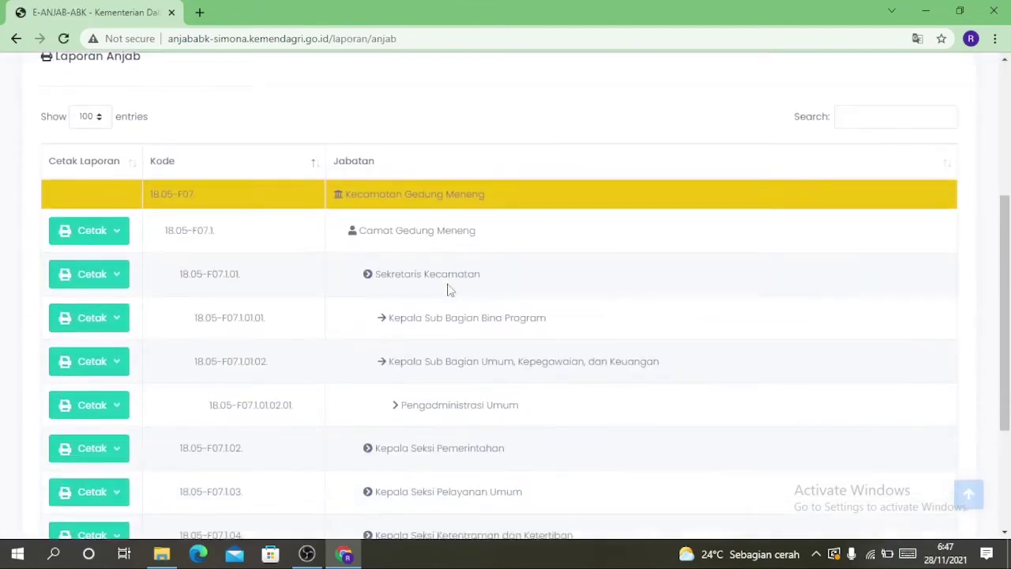
scroll(449, 291, down, 1)
scroll(447, 288, up, 1)
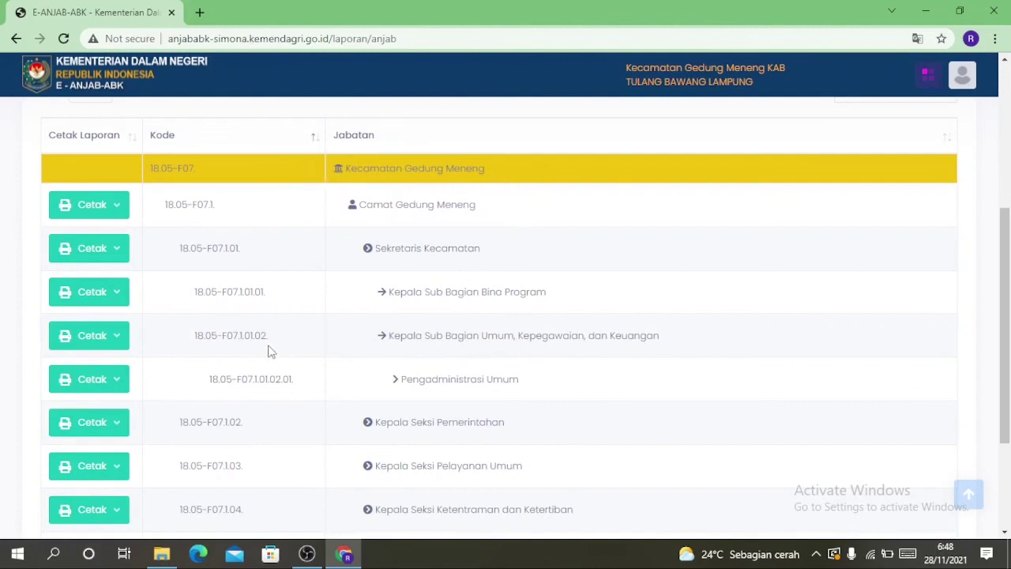
scroll(267, 342, down, 1)
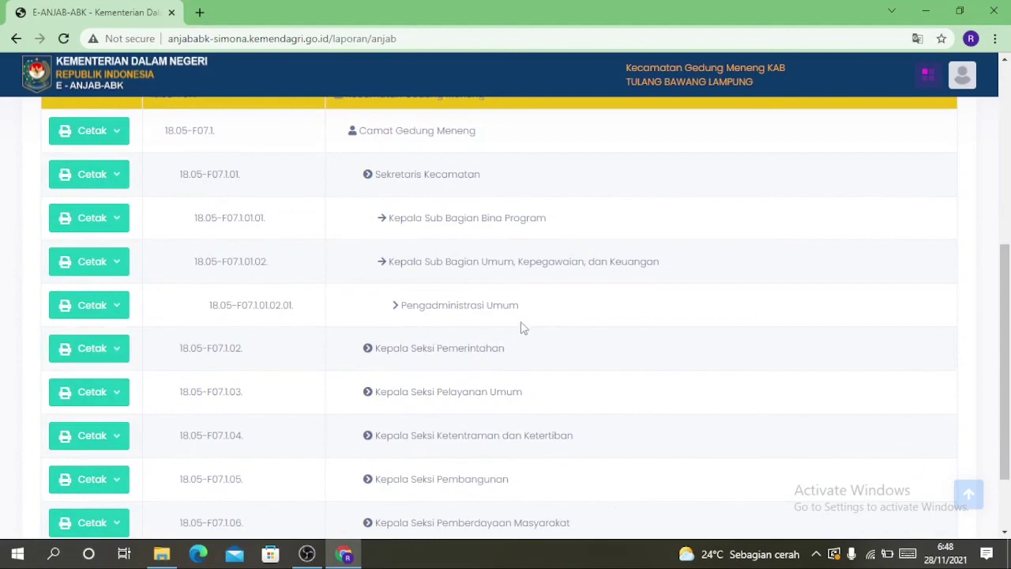
click(119, 309)
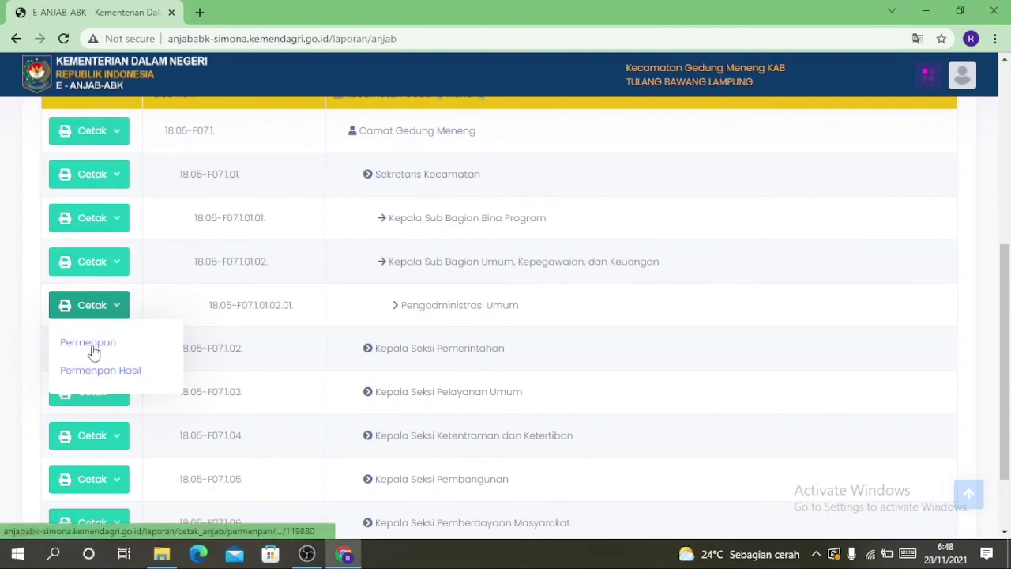
Generate the Permenpan PDF, review its 5 pages, and download Laporan_Permenpan.pdf
click(91, 346)
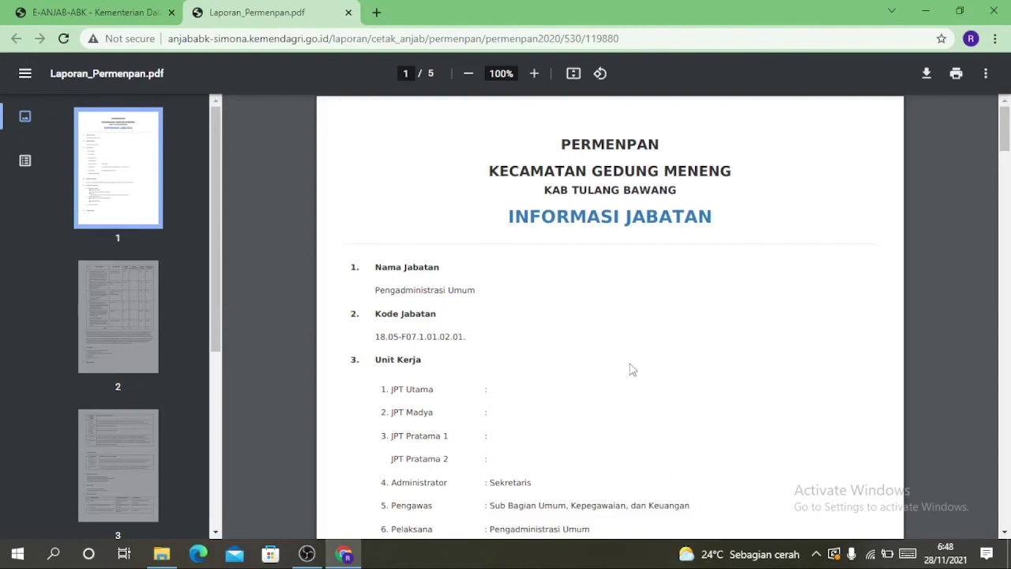
scroll(596, 221, down, 15)
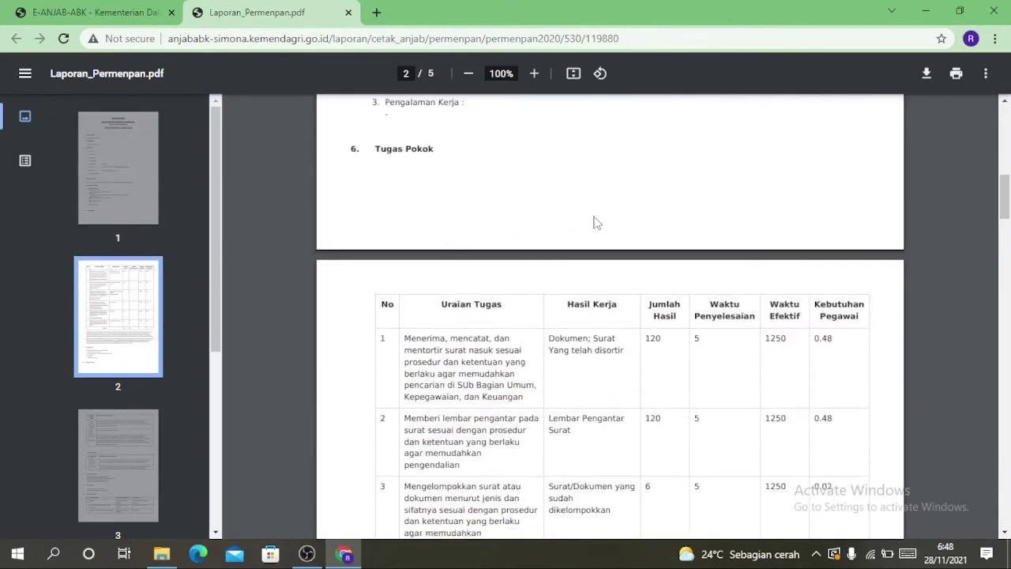
scroll(595, 219, down, 5)
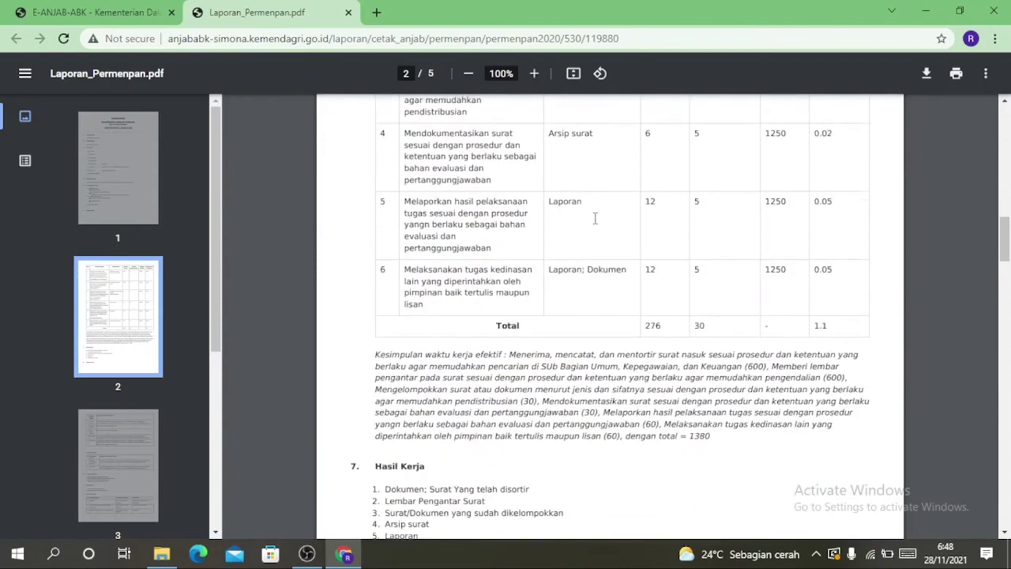
scroll(592, 236, down, 3)
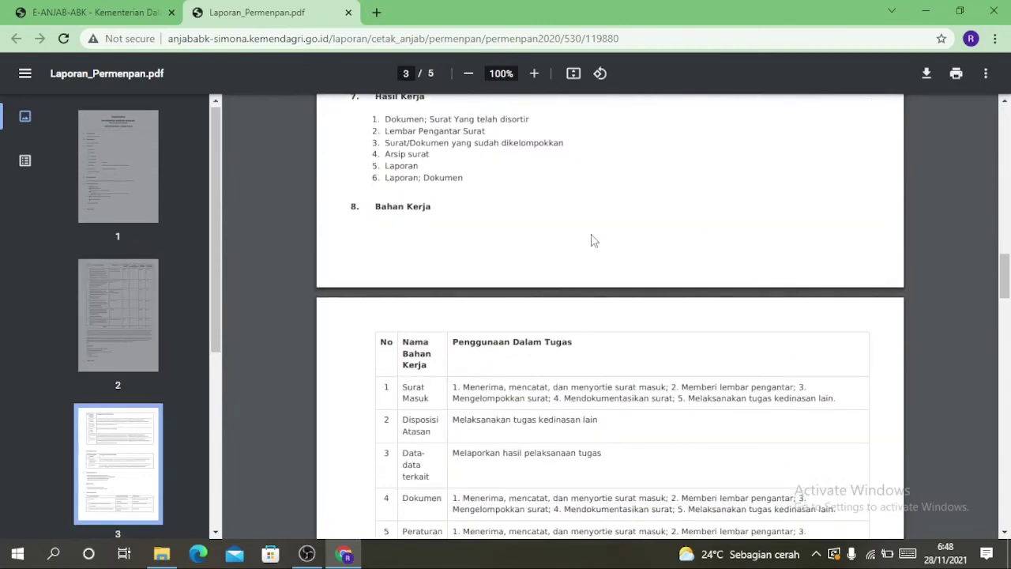
scroll(463, 237, down, 5)
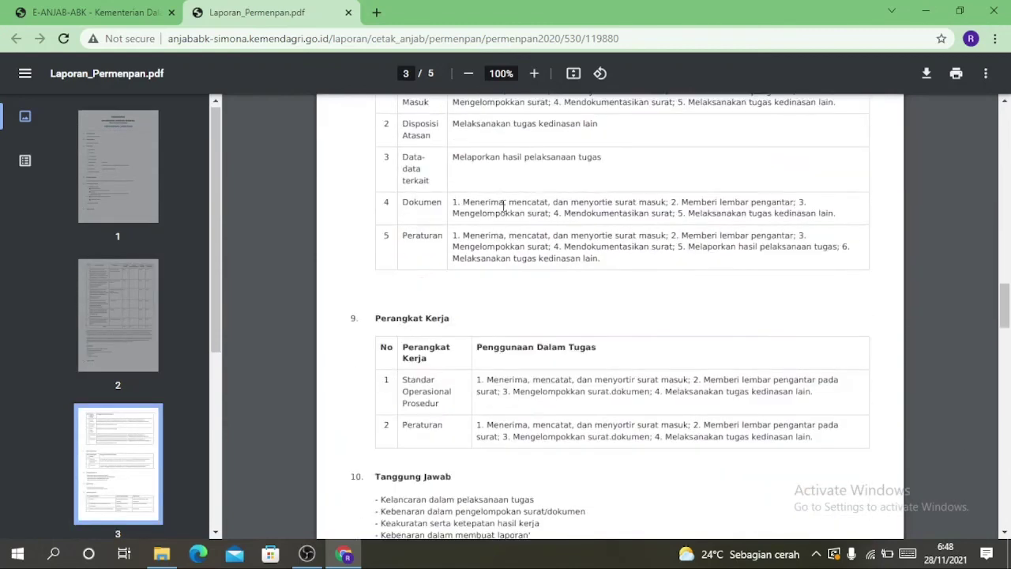
scroll(503, 203, down, 5)
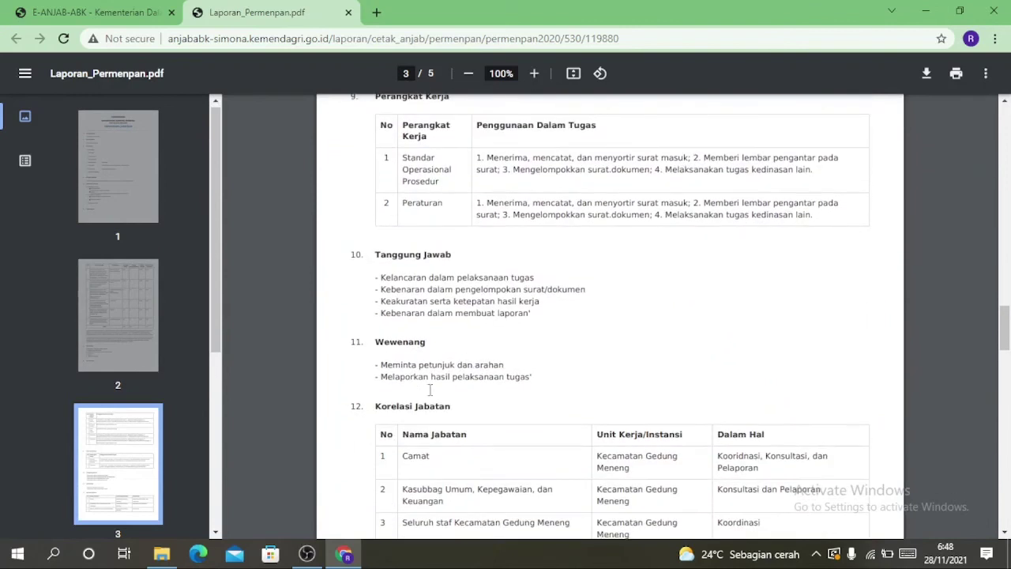
scroll(492, 325, down, 2)
scroll(514, 282, down, 5)
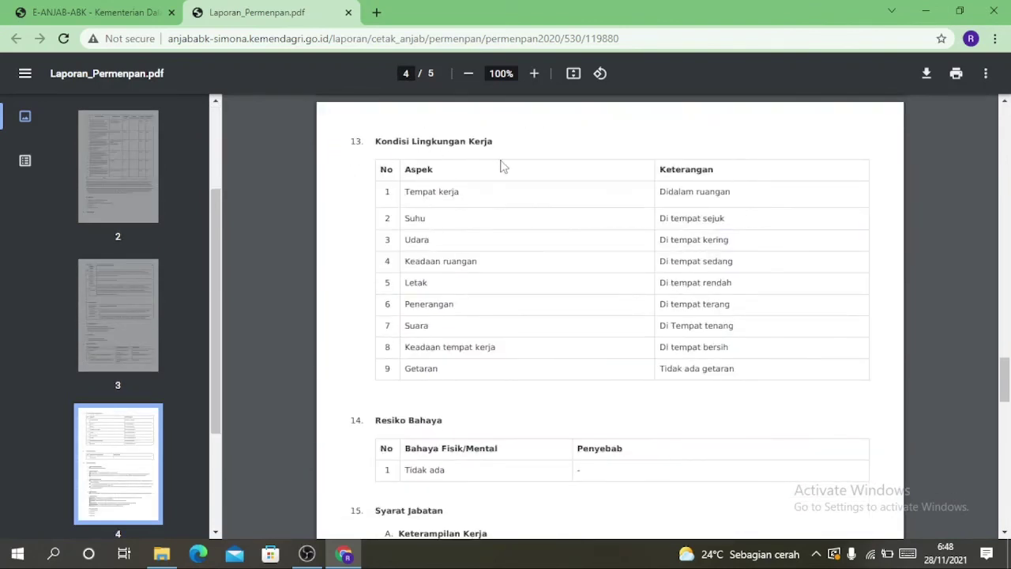
scroll(561, 304, down, 2)
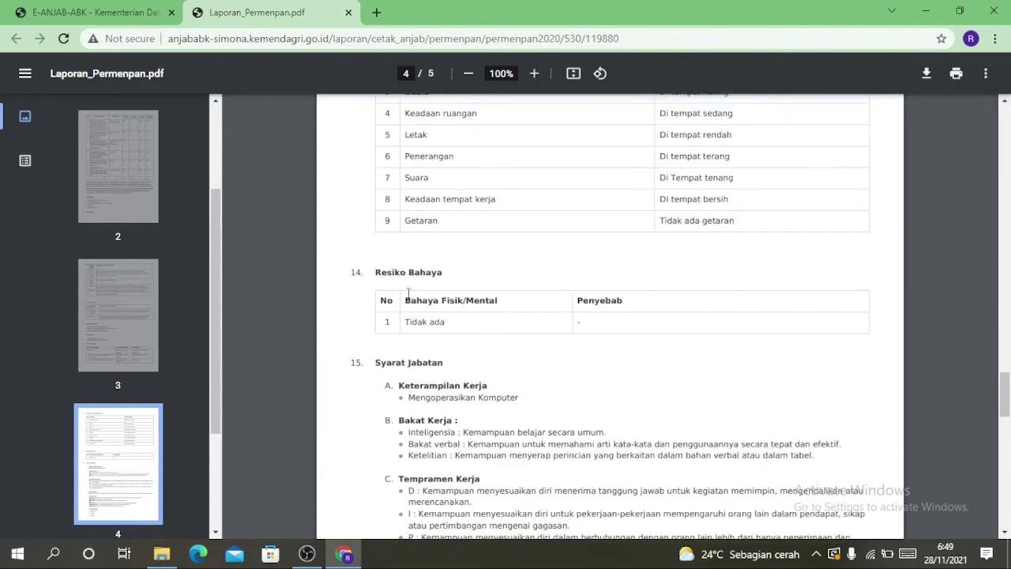
scroll(474, 292, down, 3)
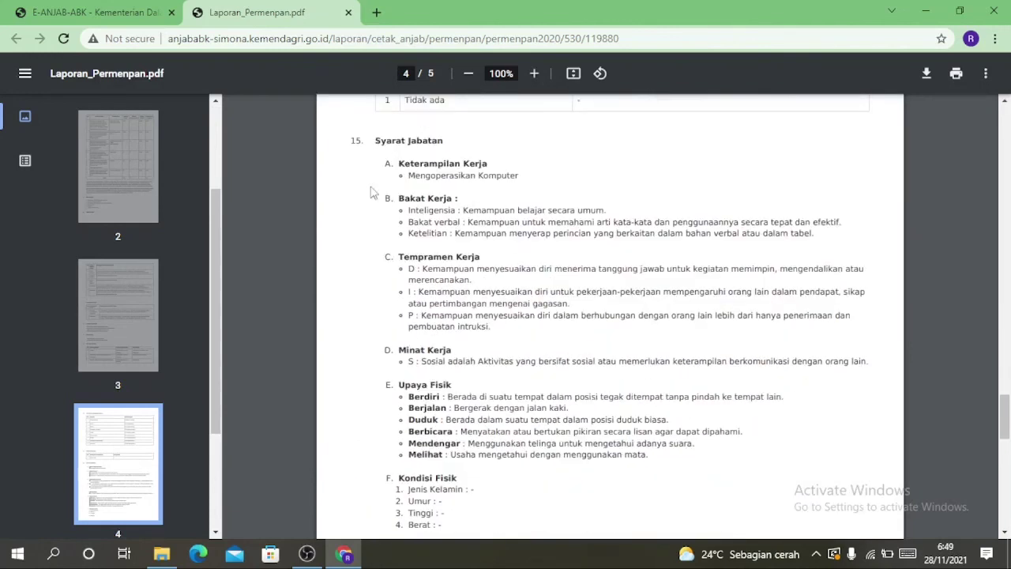
scroll(472, 427, down, 4)
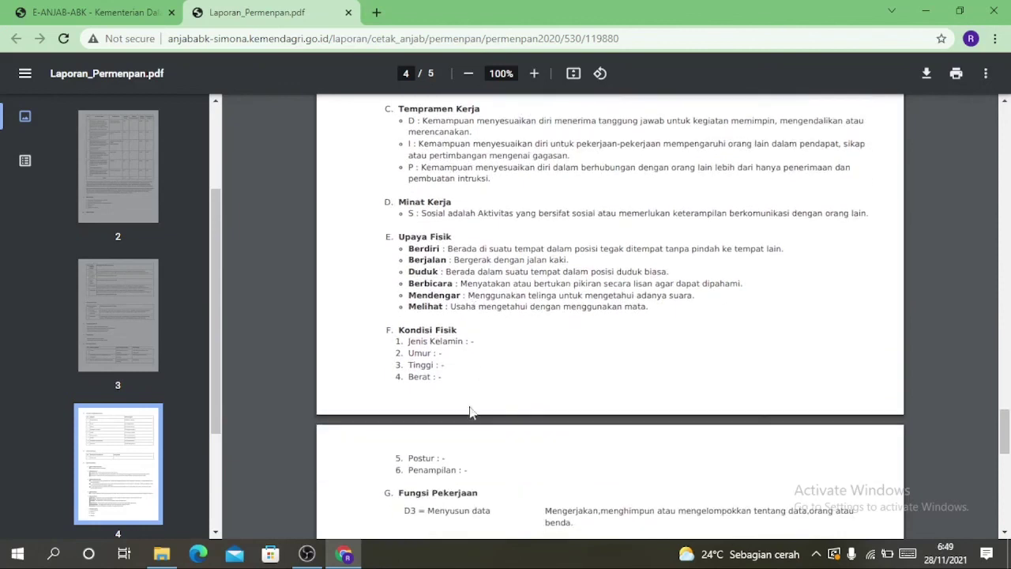
scroll(509, 479, down, 7)
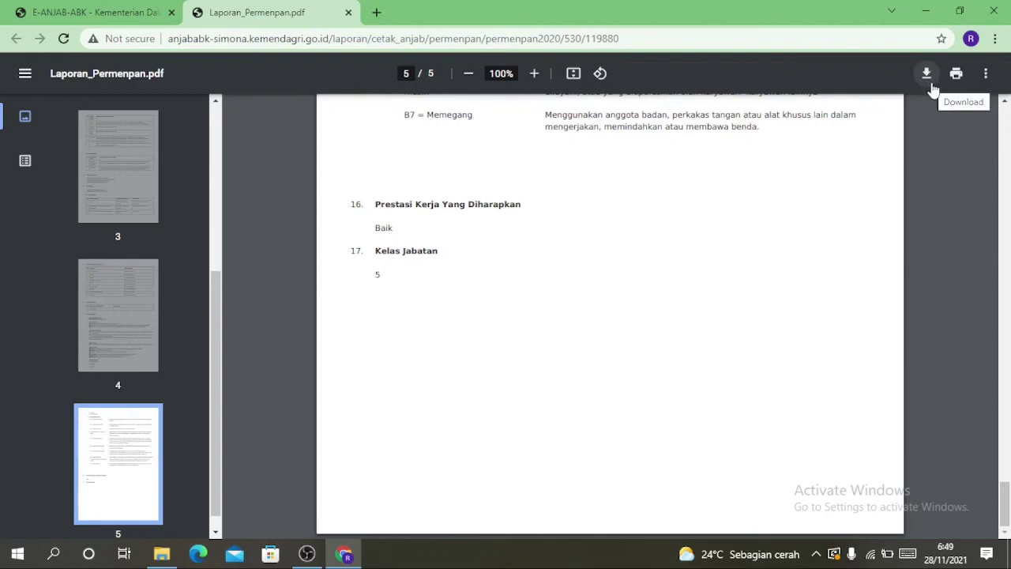
click(928, 74)
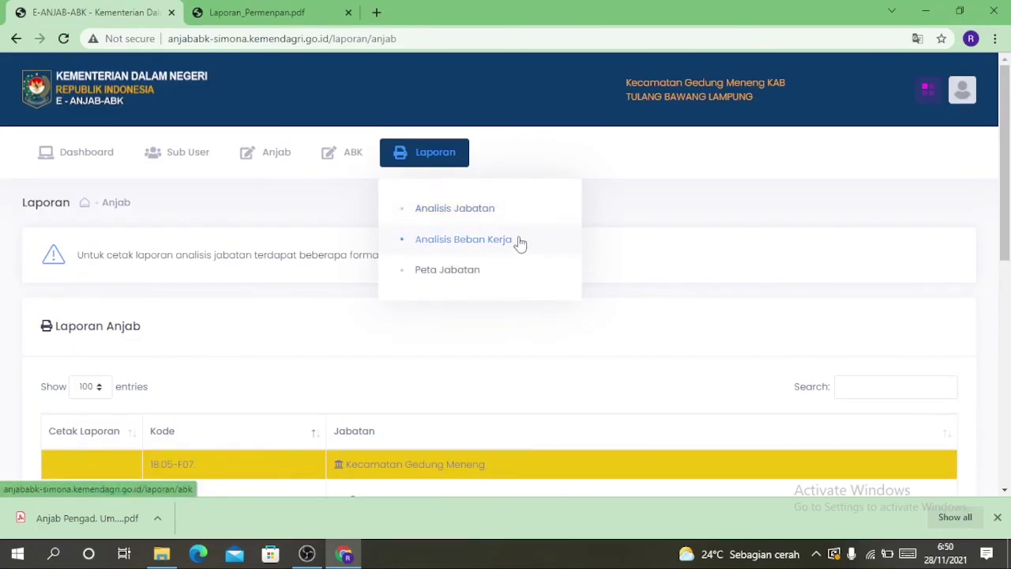
Download Kecamatan Gedung Meneng's ABK report in Permendagri format and open the xlsx in Excel
click(476, 239)
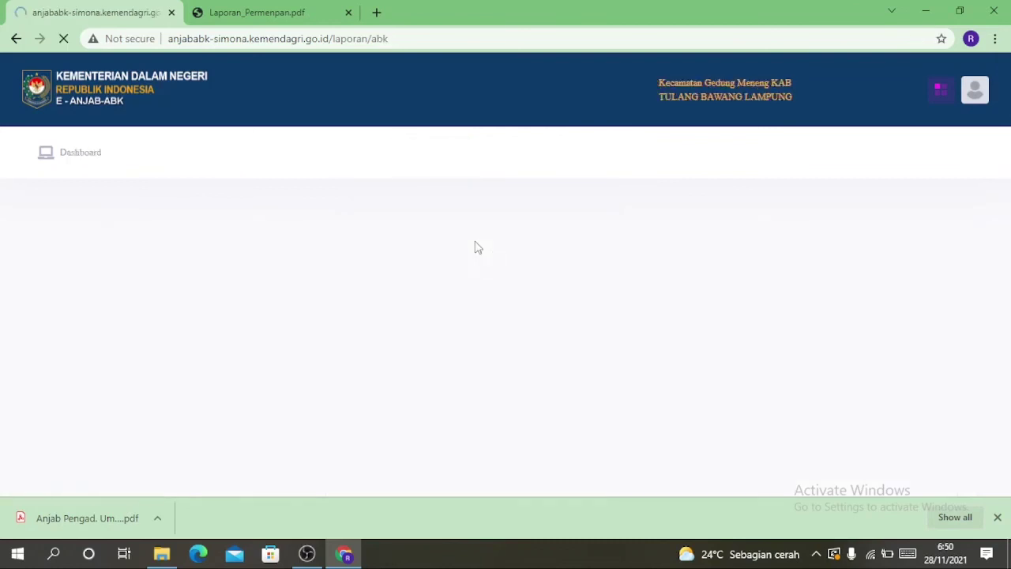
scroll(472, 244, down, 2)
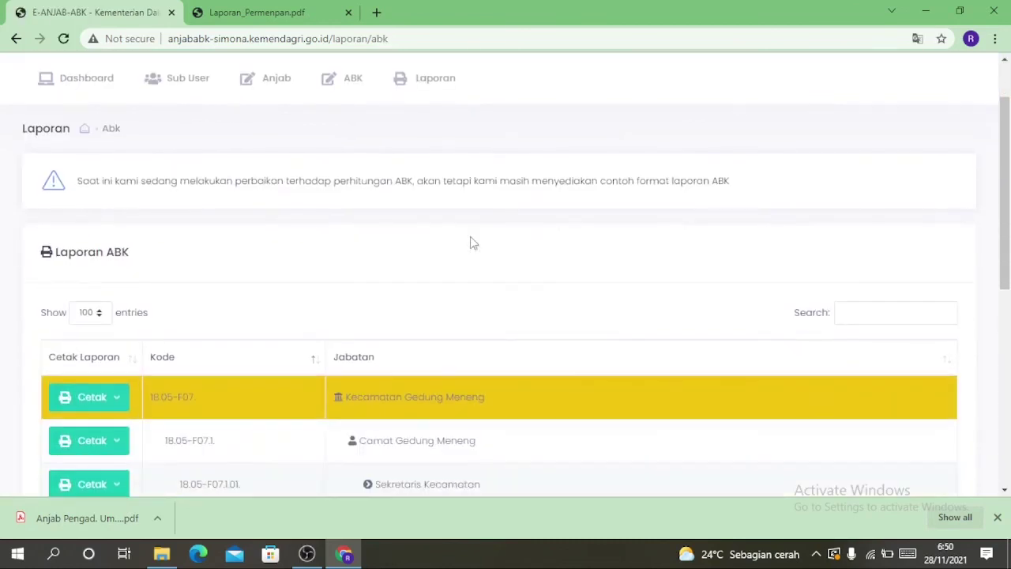
scroll(471, 241, down, 1)
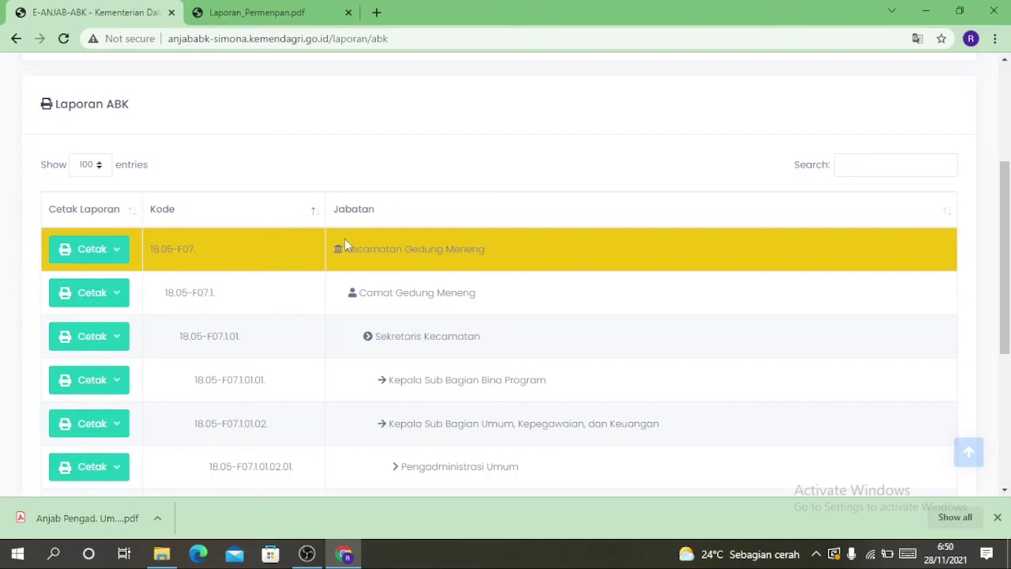
click(116, 251)
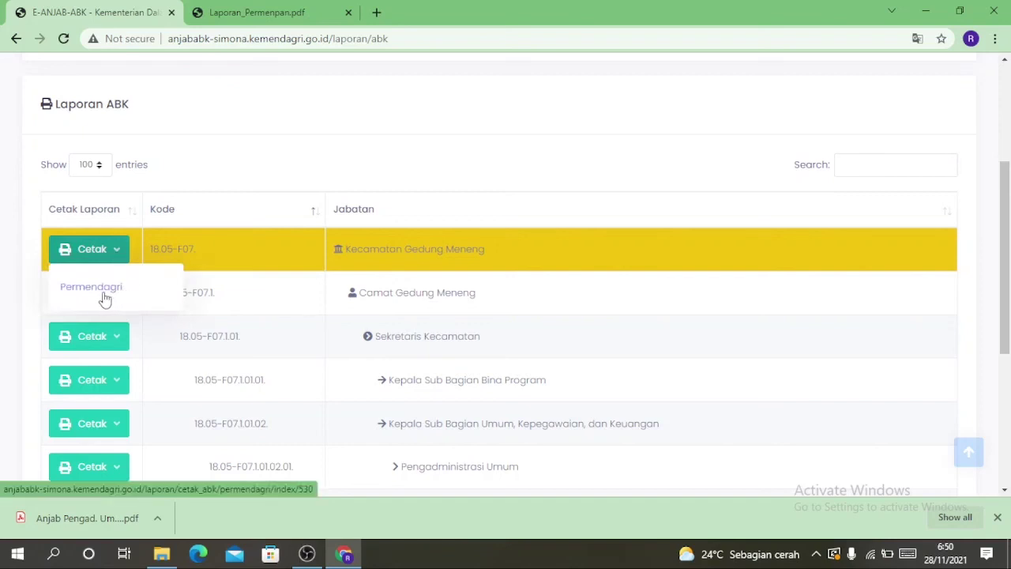
click(103, 292)
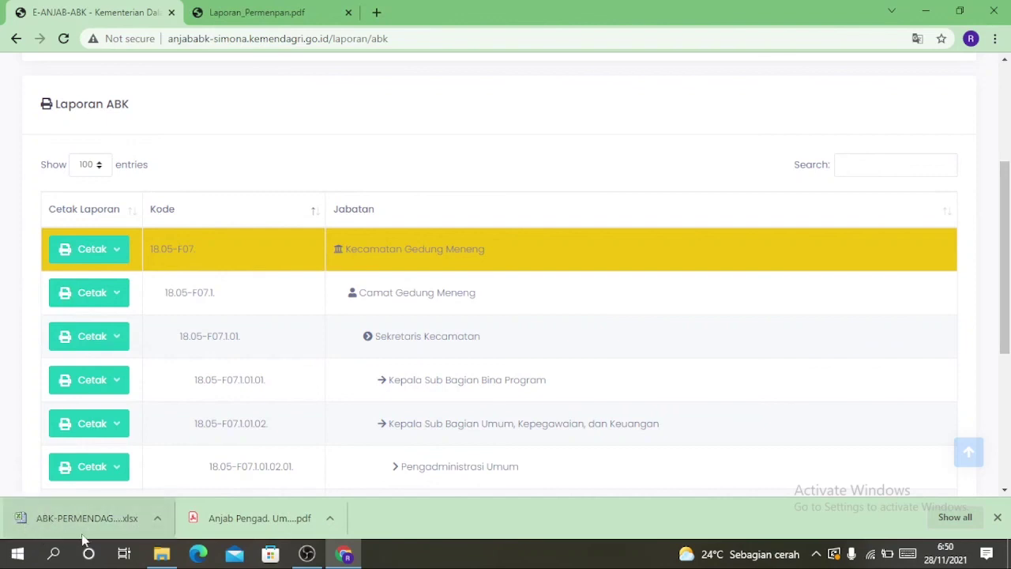
click(158, 521)
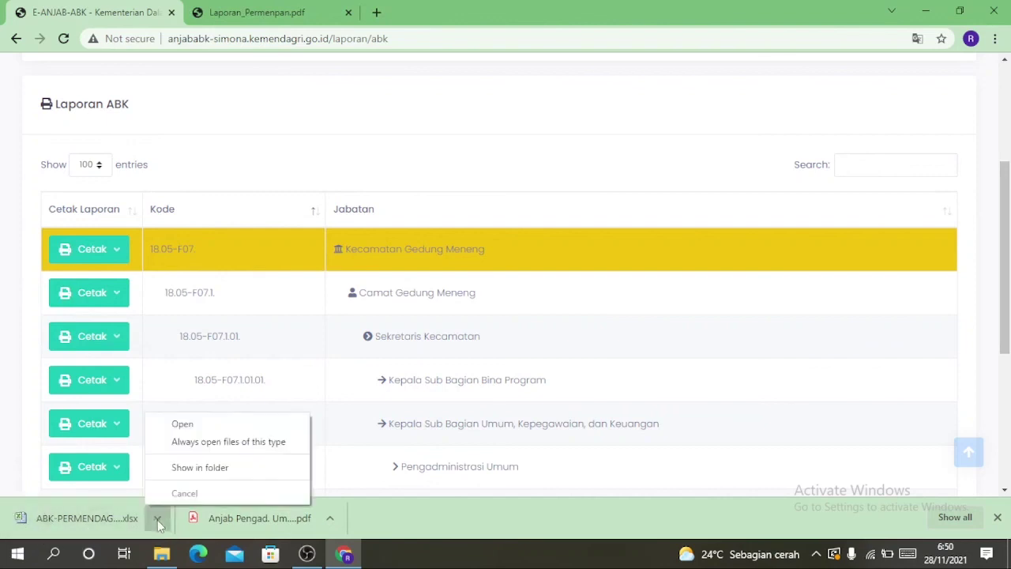
click(182, 427)
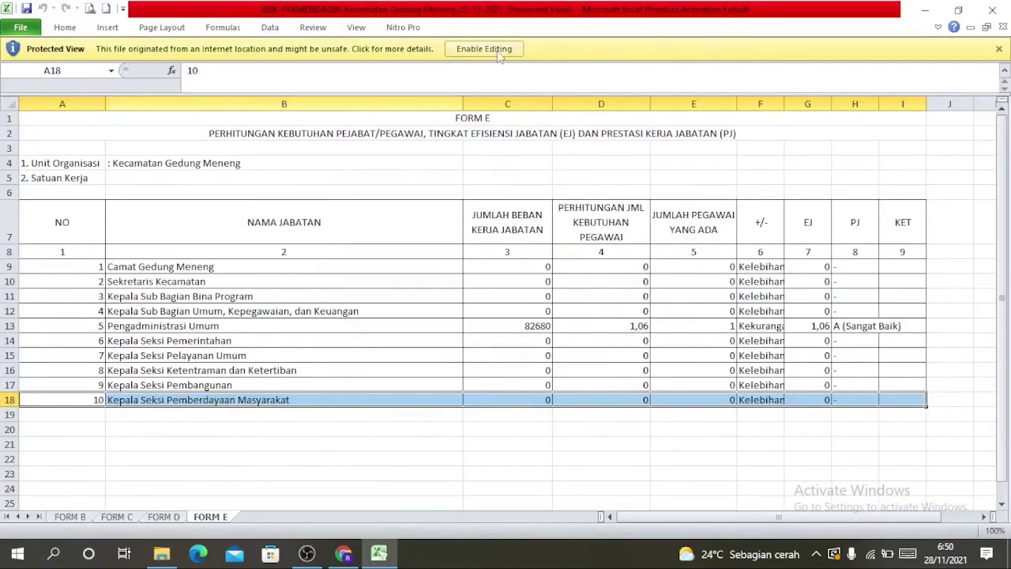
Enable editing of Form E, select the Pengadministrasi Umum row, and widen the PJ and +/- columns
click(503, 52)
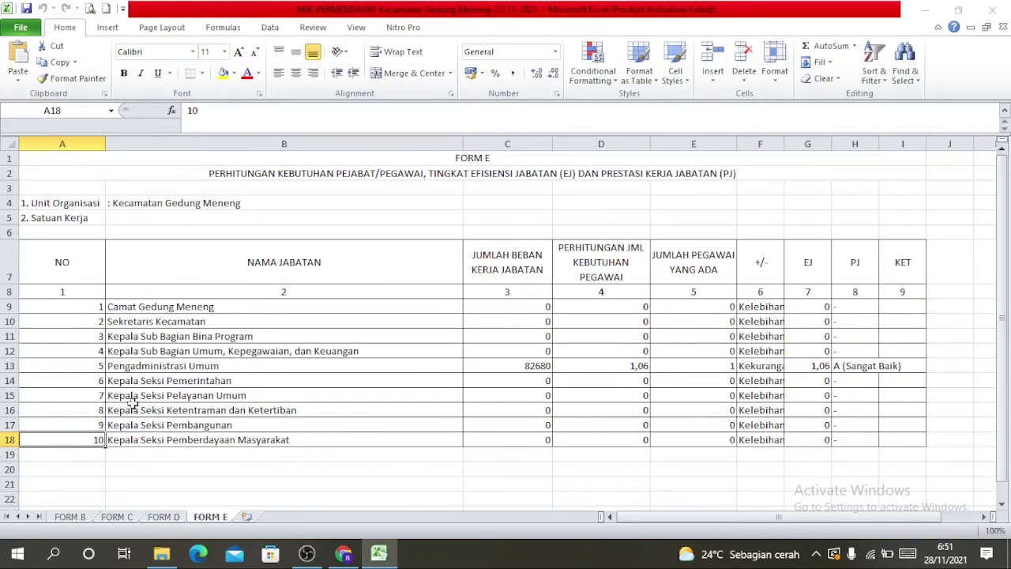
drag(23, 365, 873, 368)
drag(878, 143, 945, 141)
drag(784, 142, 846, 143)
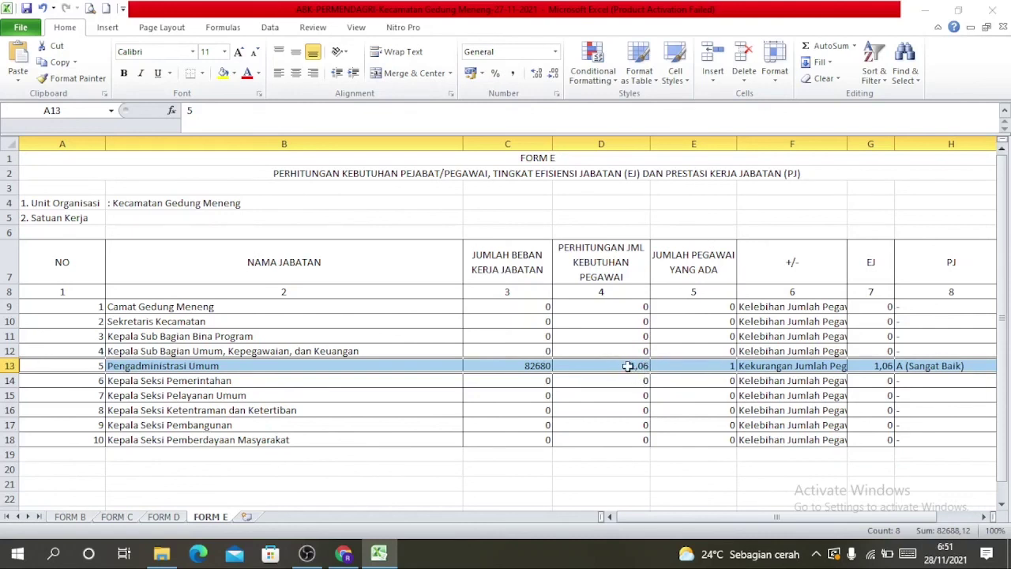
Check the 1,06 needed versus 1 existing staff and widen column F for Kelebihan Jumlah Pegawai
click(627, 366)
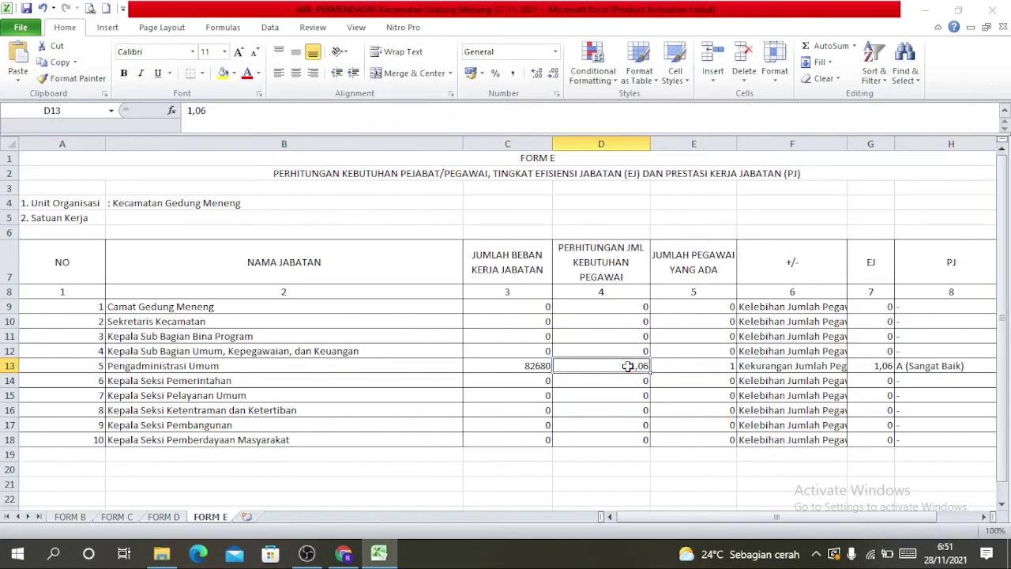
click(707, 366)
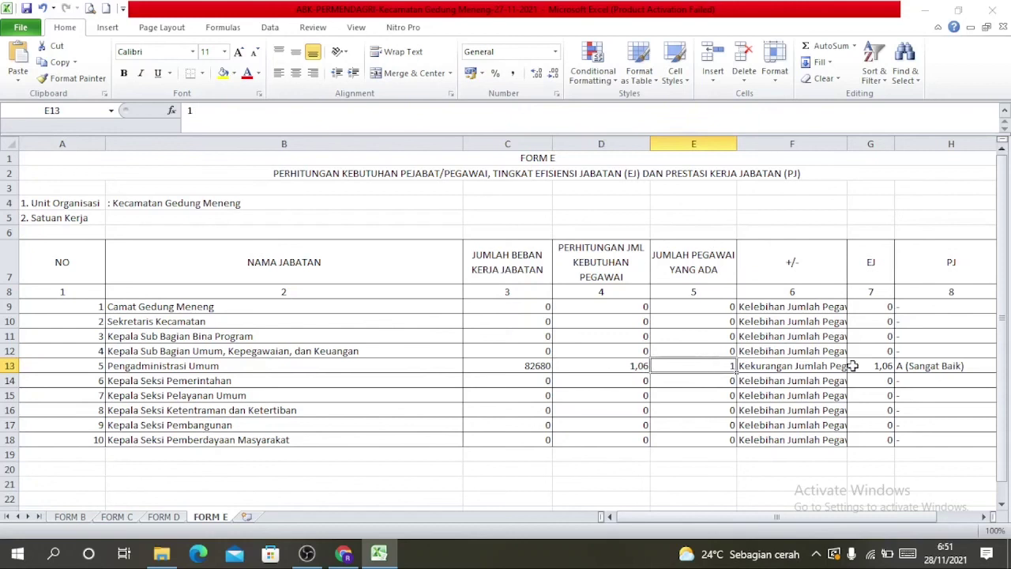
drag(848, 141, 888, 141)
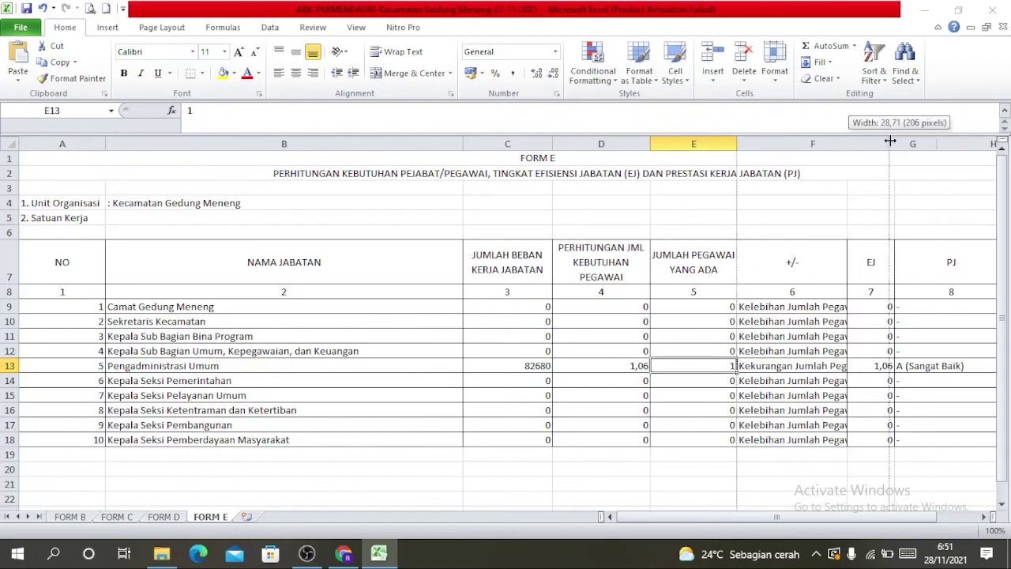
click(779, 365)
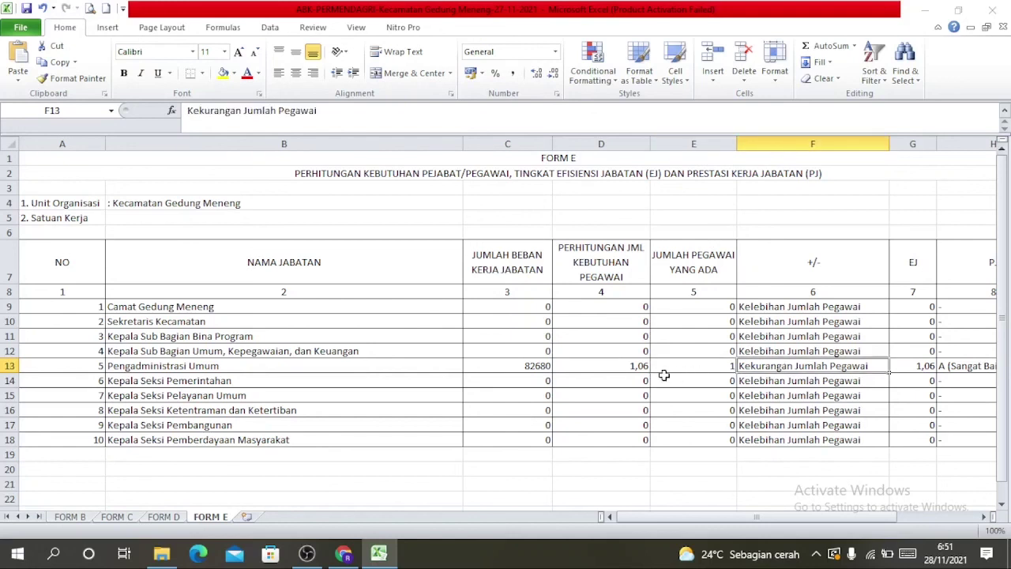
key(Right)
key(Right)
Back in the E-ANJAB-ABK web page in Chrome, go to Laporan > Peta Jabatan
mouse_move(347, 554)
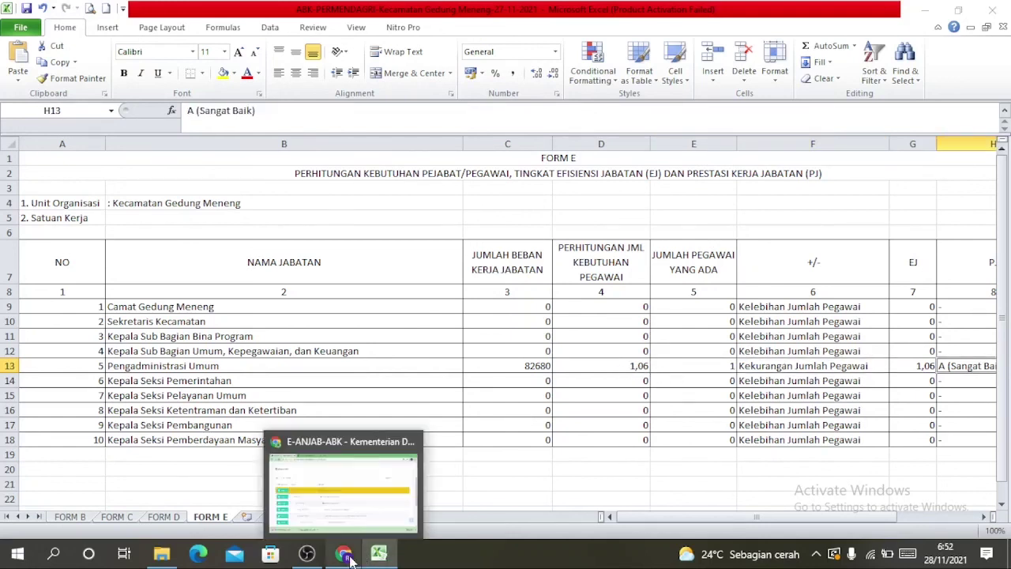
click(330, 534)
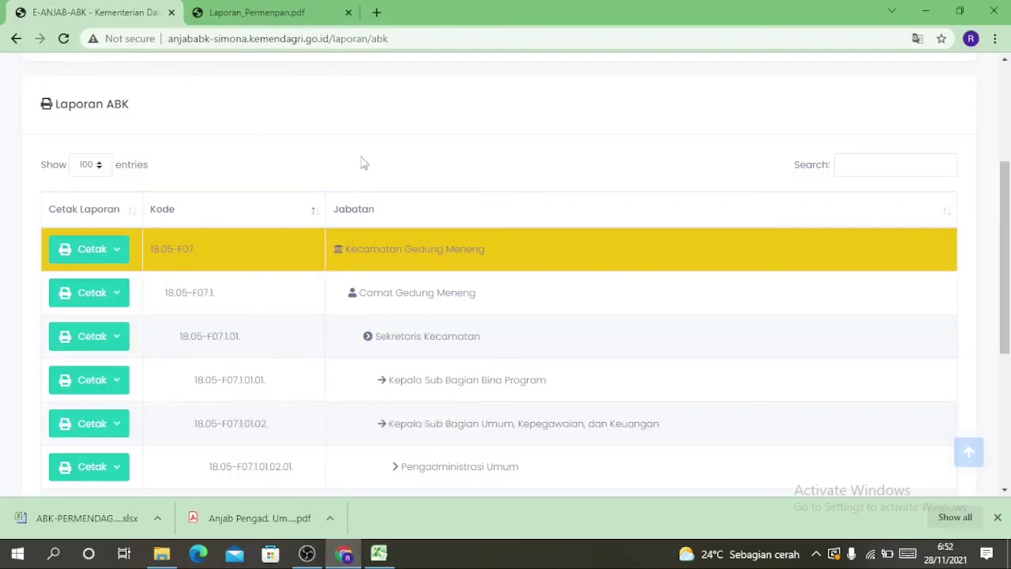
scroll(363, 163, up, 3)
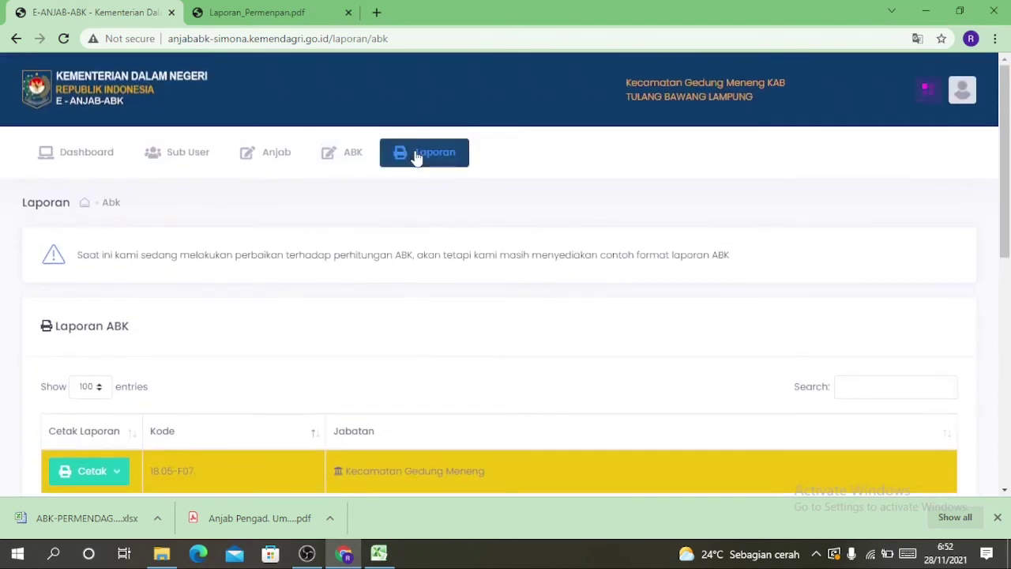
mouse_move(416, 156)
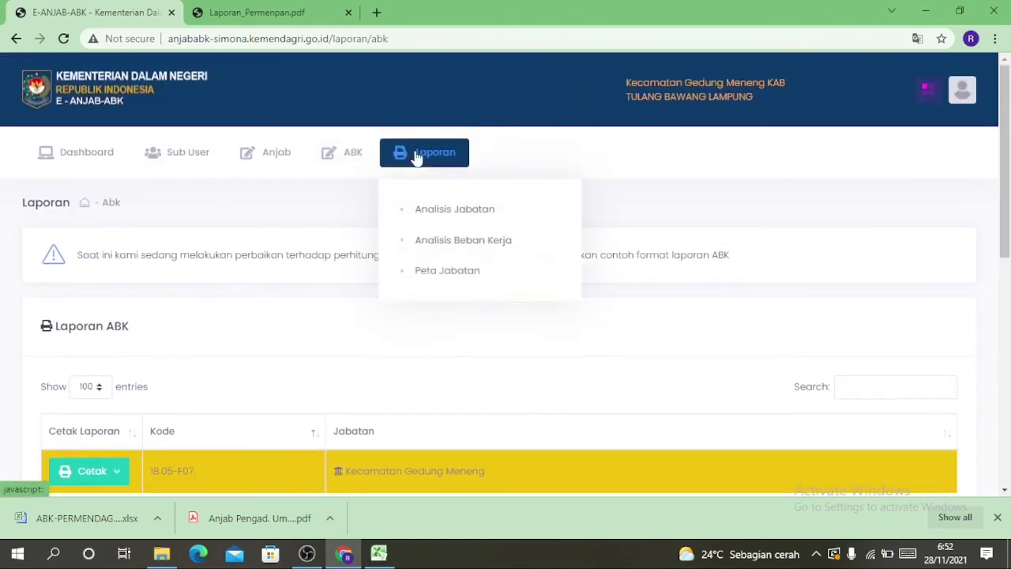
click(447, 271)
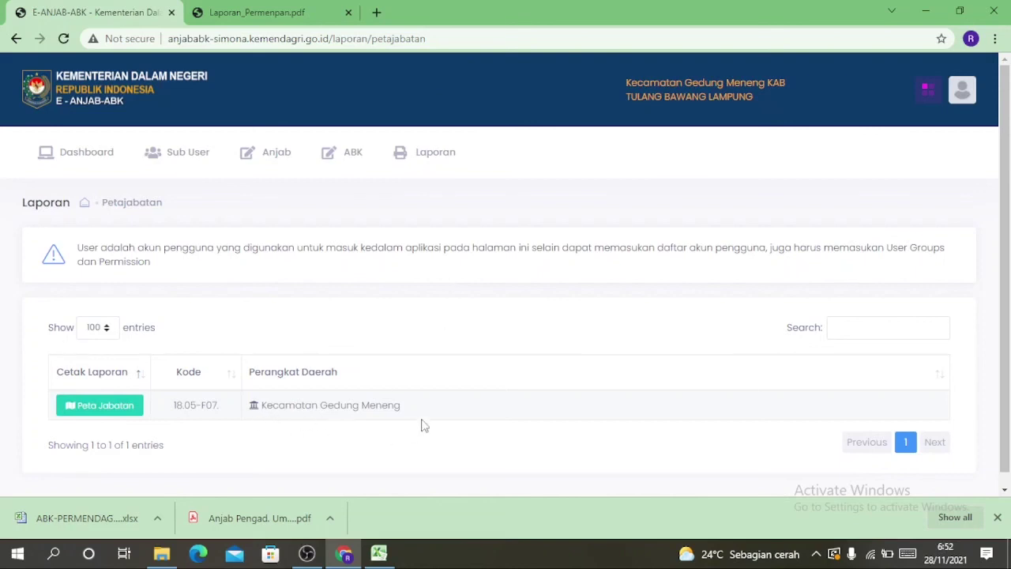
Open Kecamatan Gedung Meneng's job map, zoom out to fit the org chart, then return to Dashboard
click(114, 415)
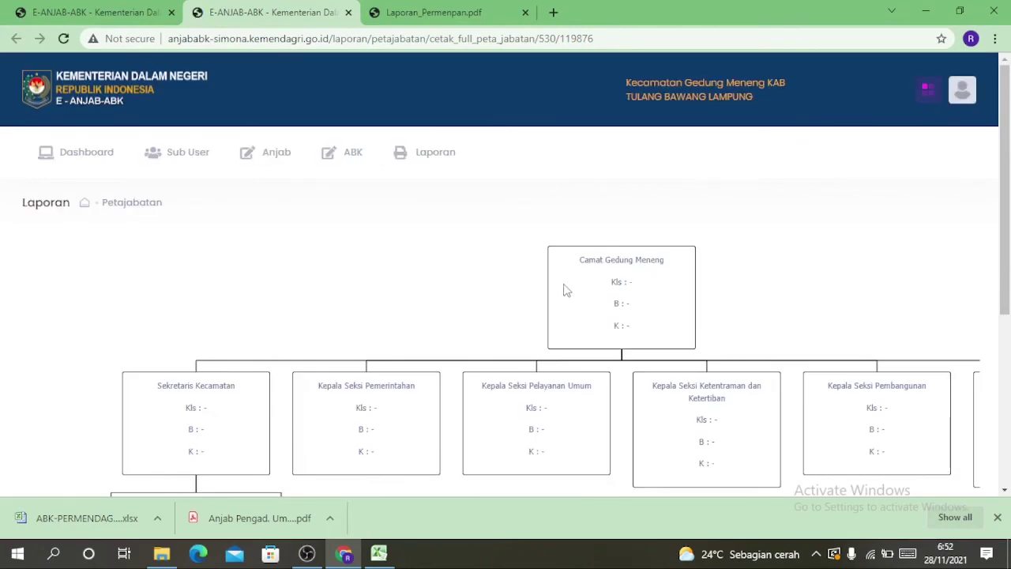
scroll(564, 289, down, 1)
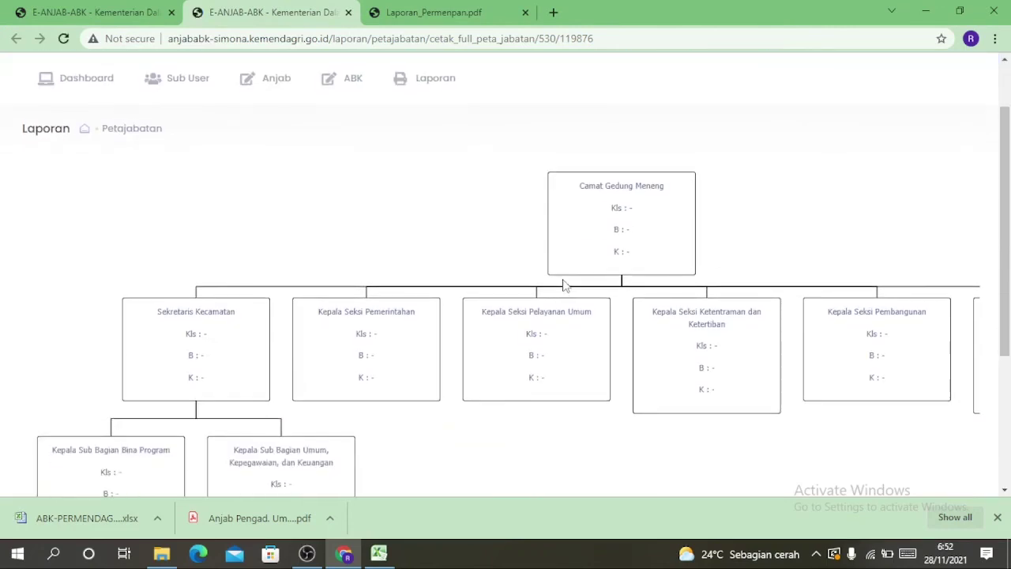
key(ctrl+minus)
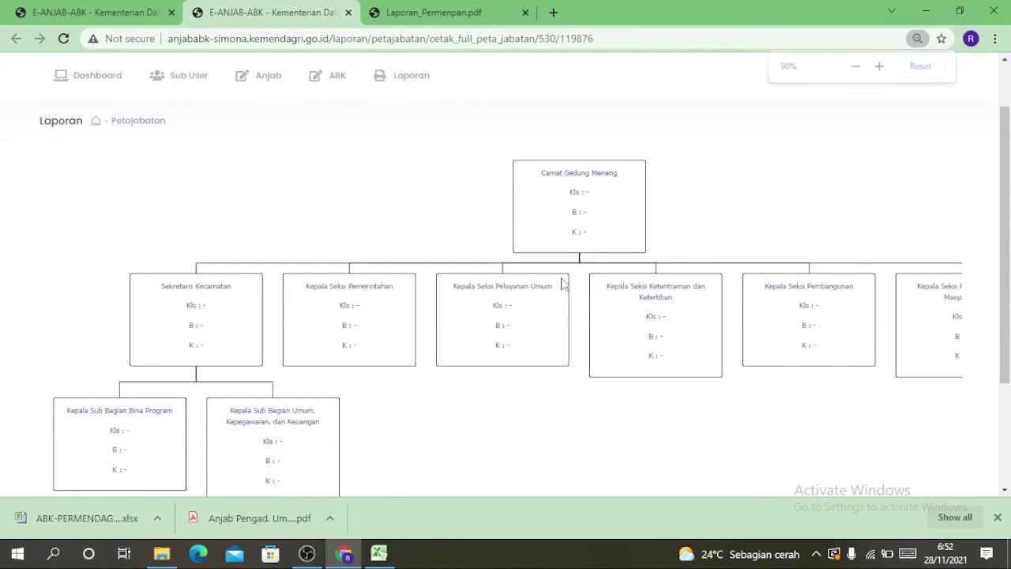
key(ctrl+minus)
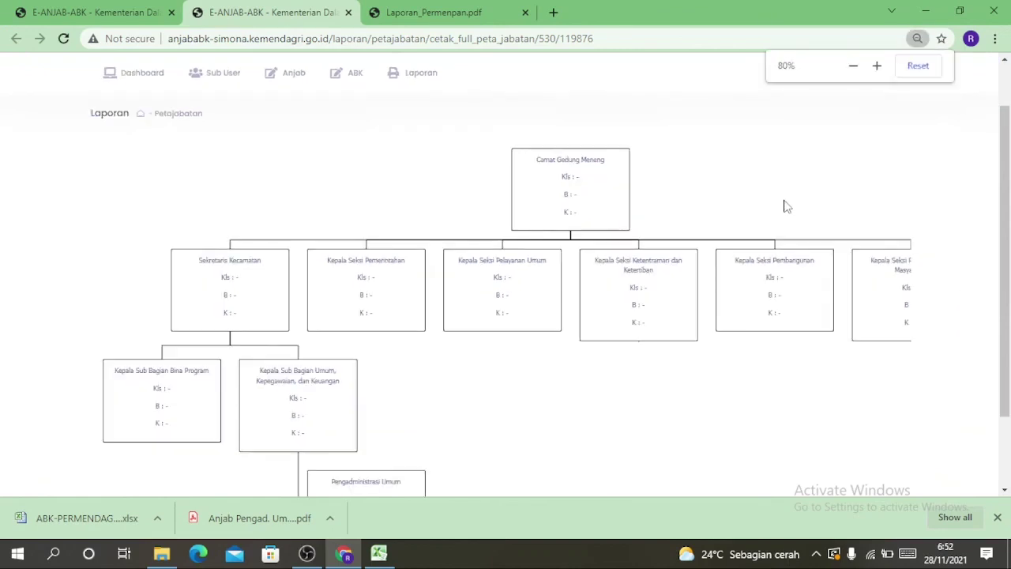
key(ctrl+minus)
key(ctrl+minus)
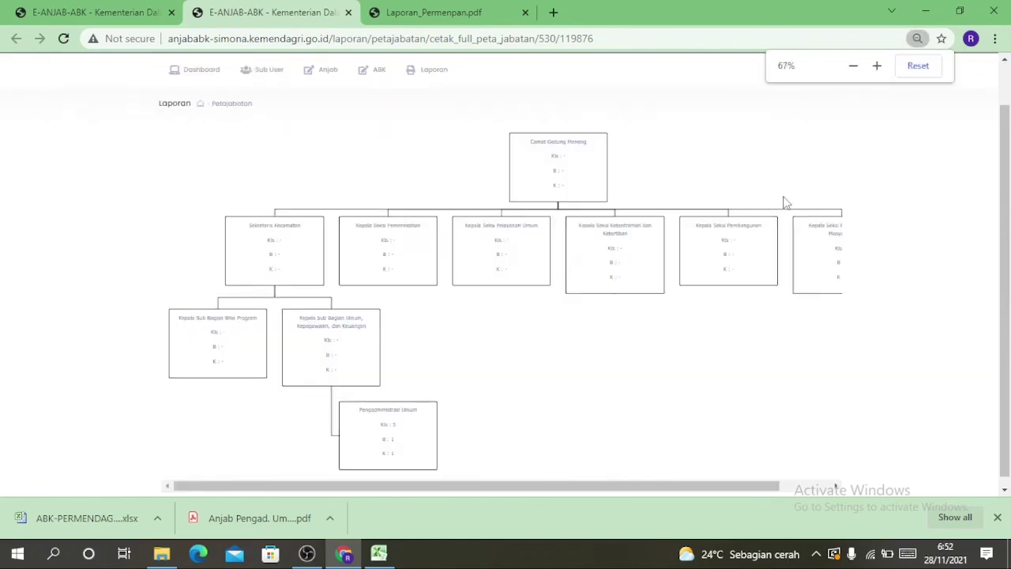
key(ctrl+plus)
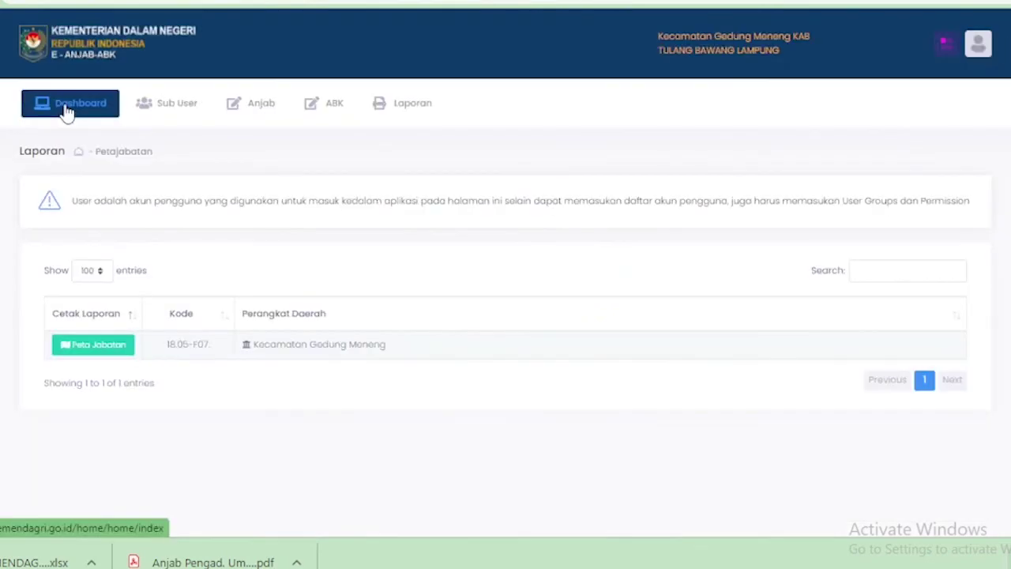
click(67, 112)
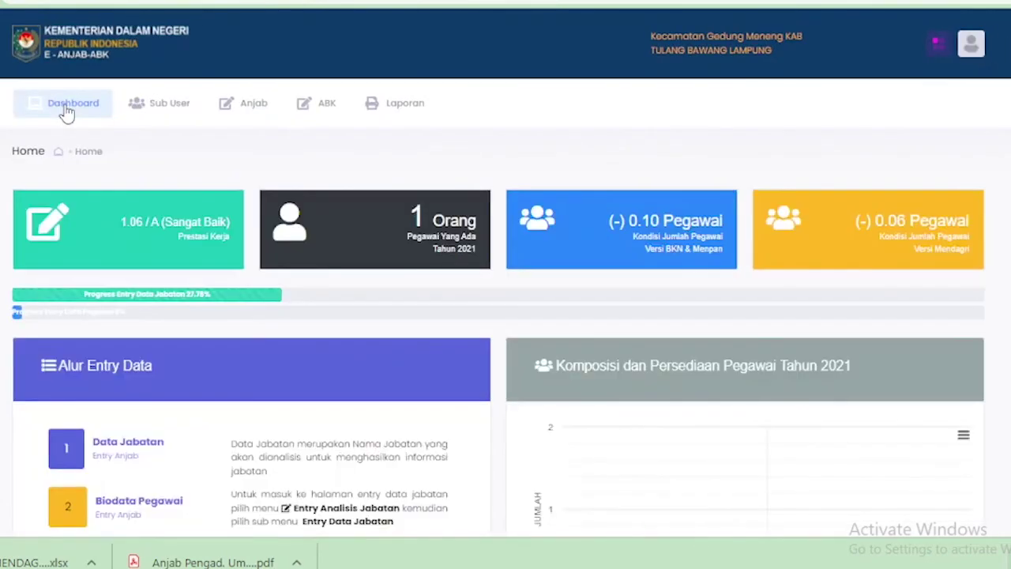